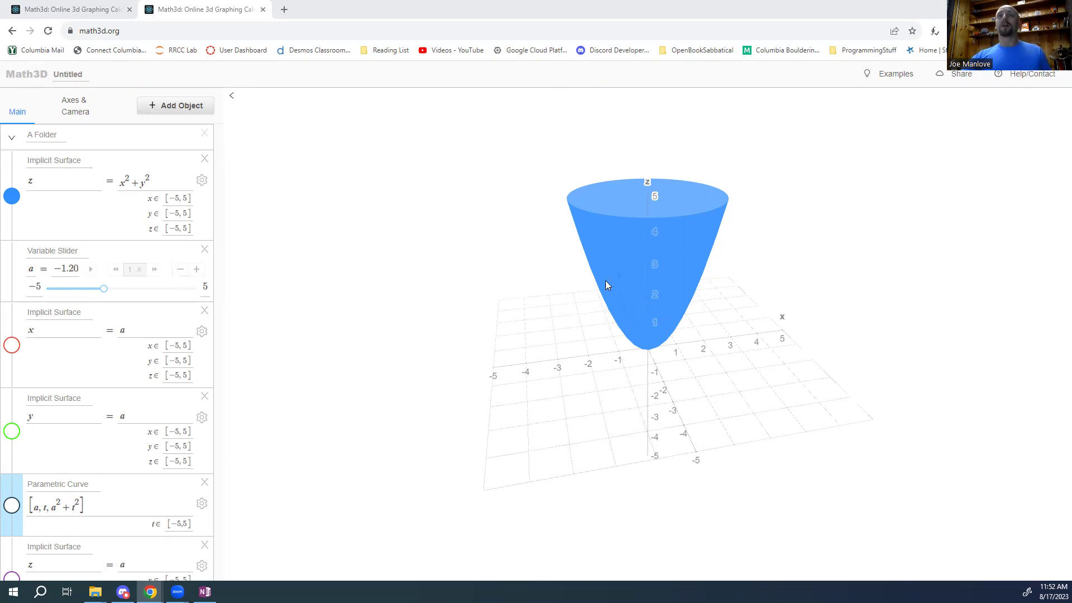
Step: Orbit the view to see the paraboloid z = x² + y² from another side
{"action": "mouse_move", "coordinate": [684, 275]}
{"action": "left_mouse_down"}
{"action": "mouse_move", "coordinate": [721, 289]}
{"action": "mouse_move", "coordinate": [700, 278]}
{"action": "left_mouse_up"}
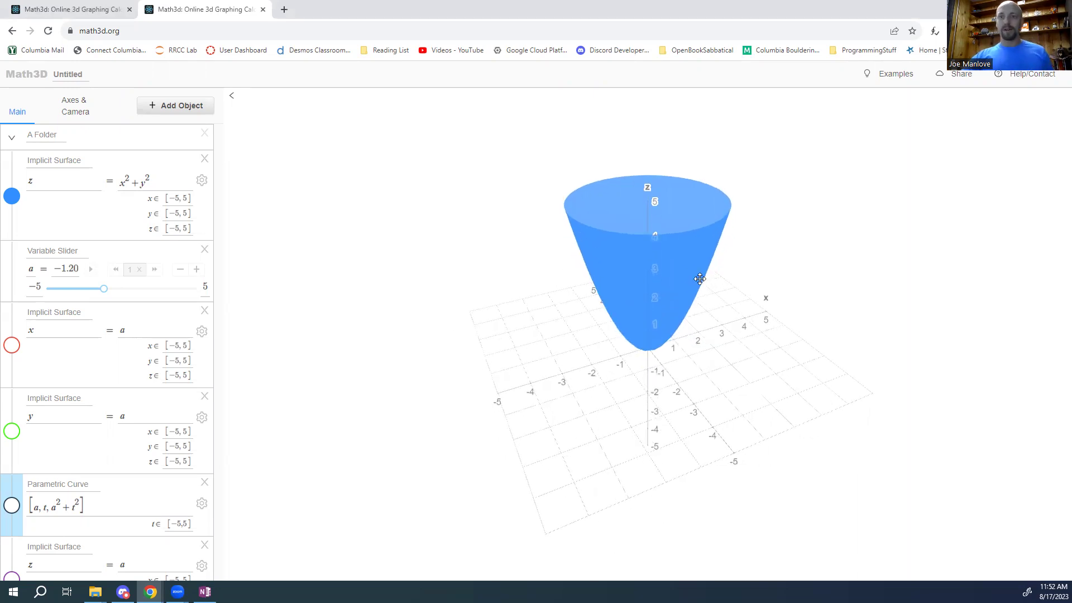
{"action": "left_click", "coordinate": [81, 113]}
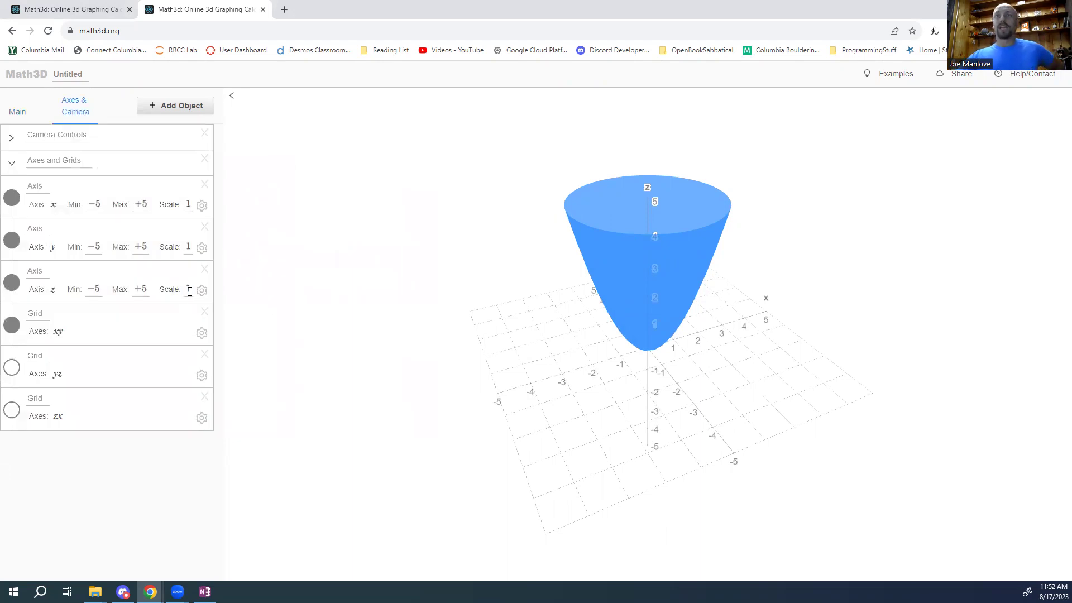
{"action": "left_click", "coordinate": [22, 114]}
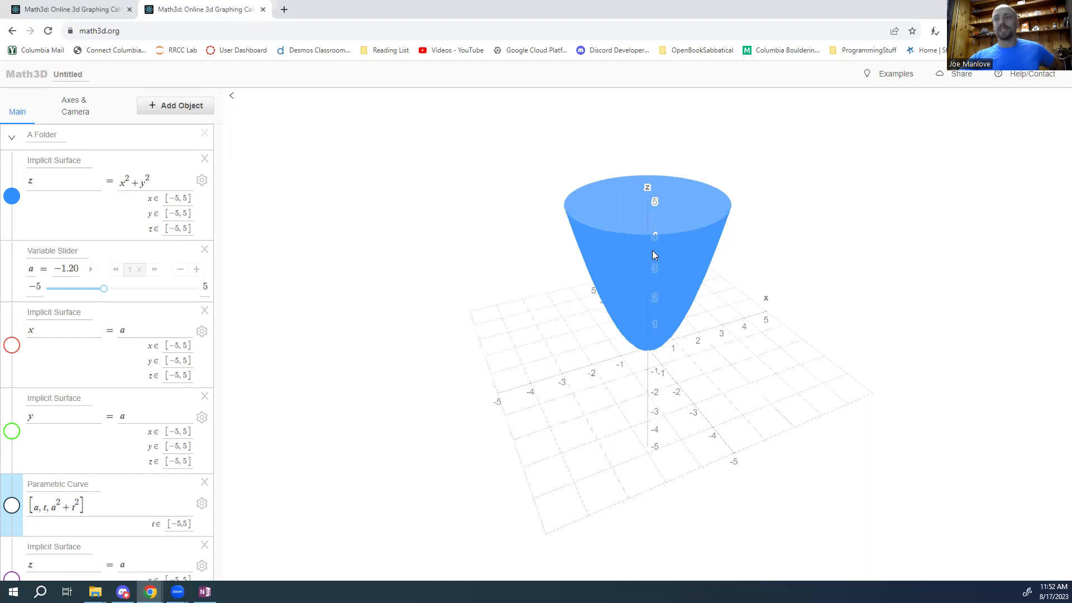
{"action": "mouse_move", "coordinate": [647, 341]}
{"action": "left_mouse_down"}
{"action": "mouse_move", "coordinate": [655, 322]}
{"action": "mouse_move", "coordinate": [641, 330]}
{"action": "left_mouse_up"}
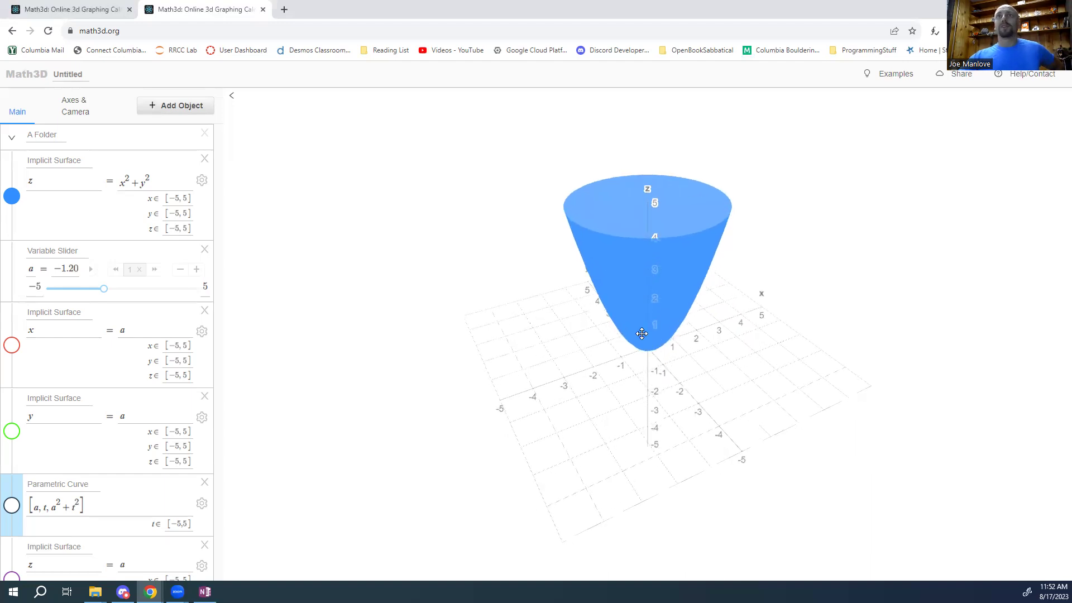
{"action": "left_click", "coordinate": [202, 181]}
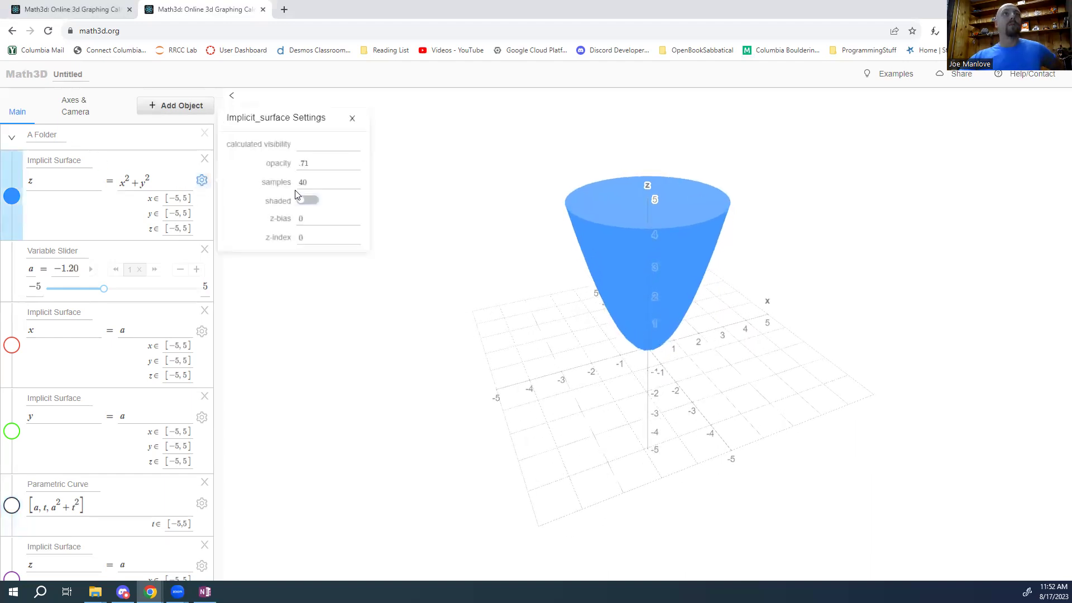
{"action": "left_click", "coordinate": [309, 201]}
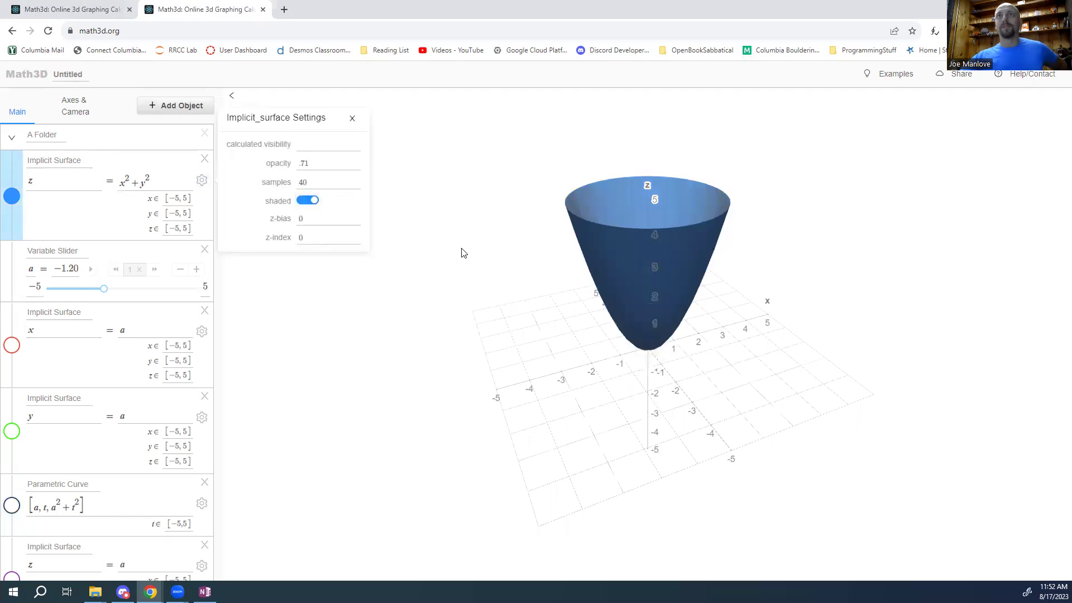
{"action": "mouse_move", "coordinate": [551, 263]}
{"action": "left_mouse_down"}
{"action": "mouse_move", "coordinate": [565, 268]}
{"action": "mouse_move", "coordinate": [553, 273]}
{"action": "left_mouse_up"}
{"action": "left_click", "coordinate": [308, 200]}
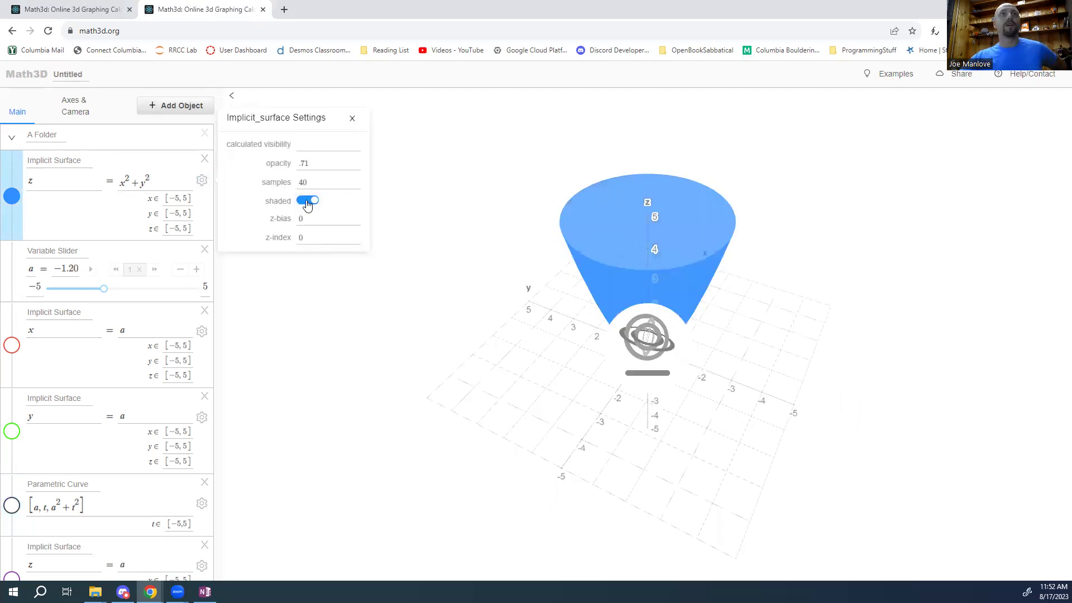
{"action": "left_click_drag", "start_coordinate": [538, 354], "coordinate": [520, 325]}
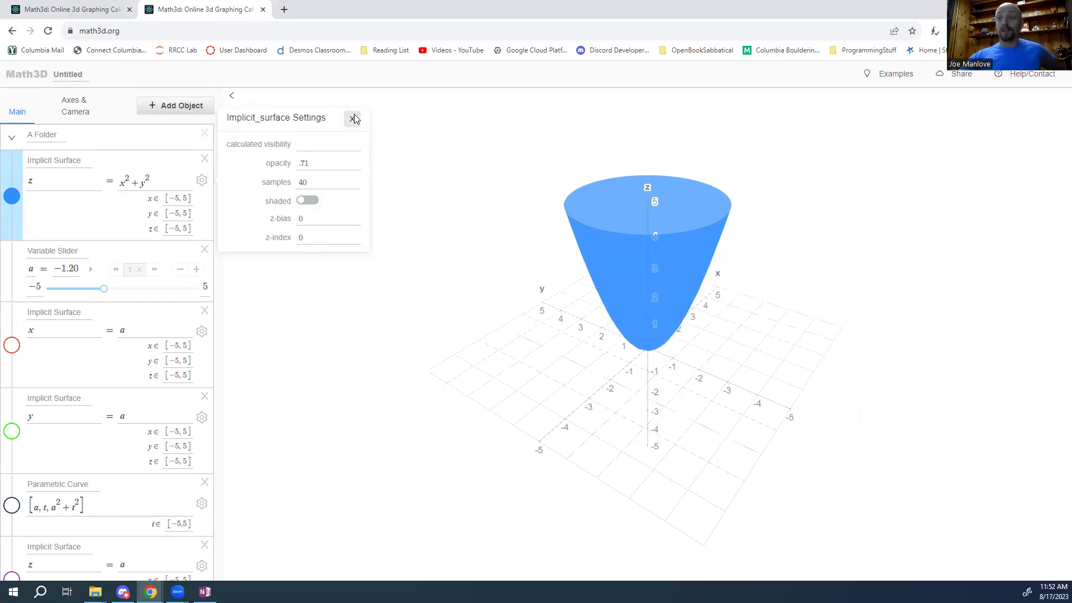
{"action": "left_click", "coordinate": [354, 115]}
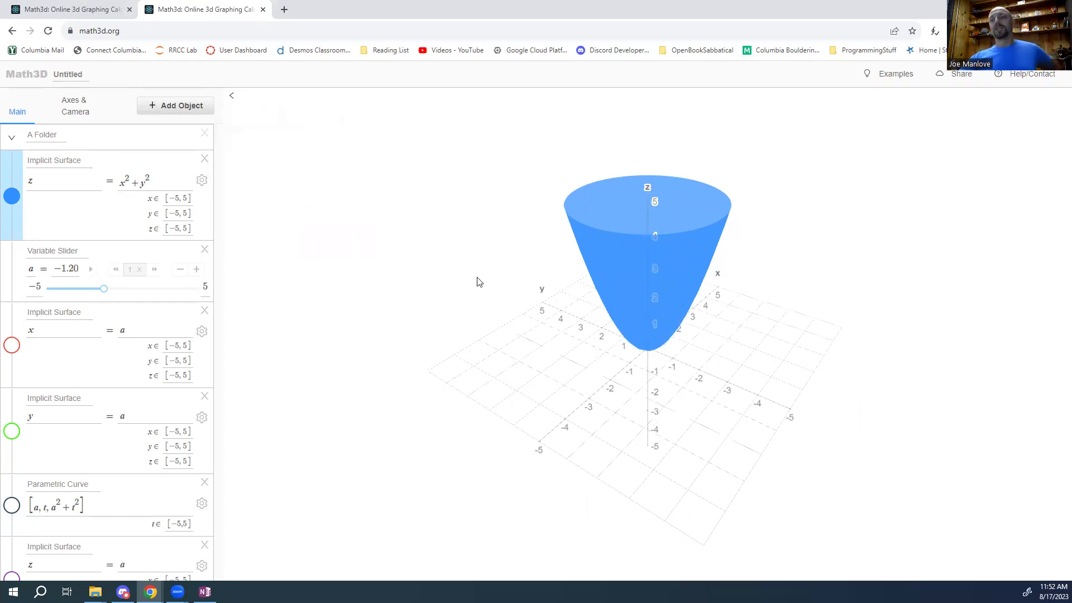
Step: Show the red plane x = a and orbit so it stands in front of the paraboloid
{"action": "left_click_drag", "start_coordinate": [682, 378], "coordinate": [651, 378]}
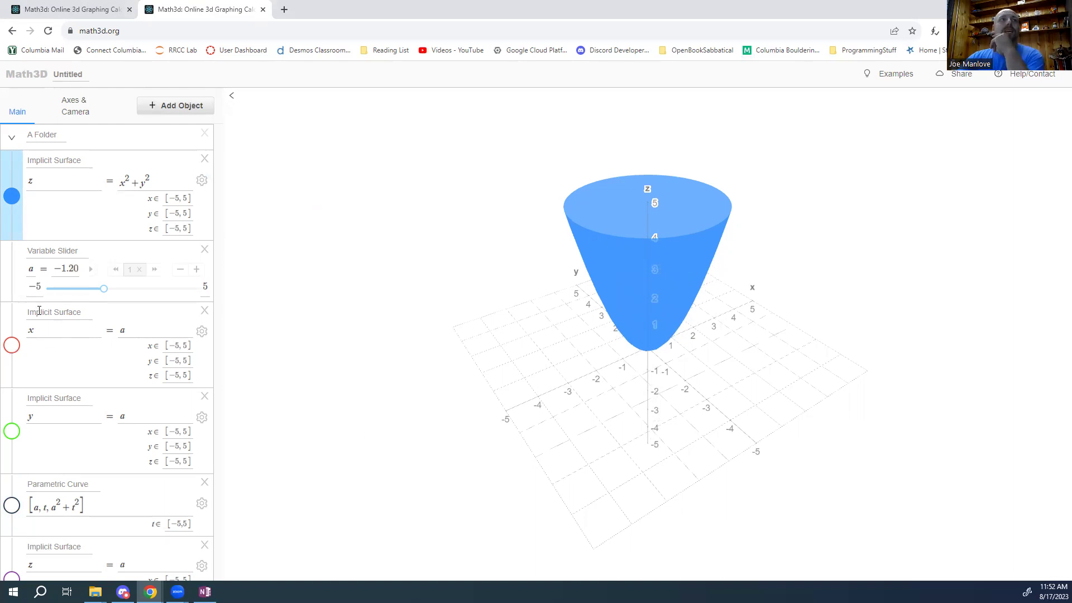
{"action": "left_click", "coordinate": [12, 345]}
{"action": "left_click_drag", "start_coordinate": [531, 363], "coordinate": [602, 331]}
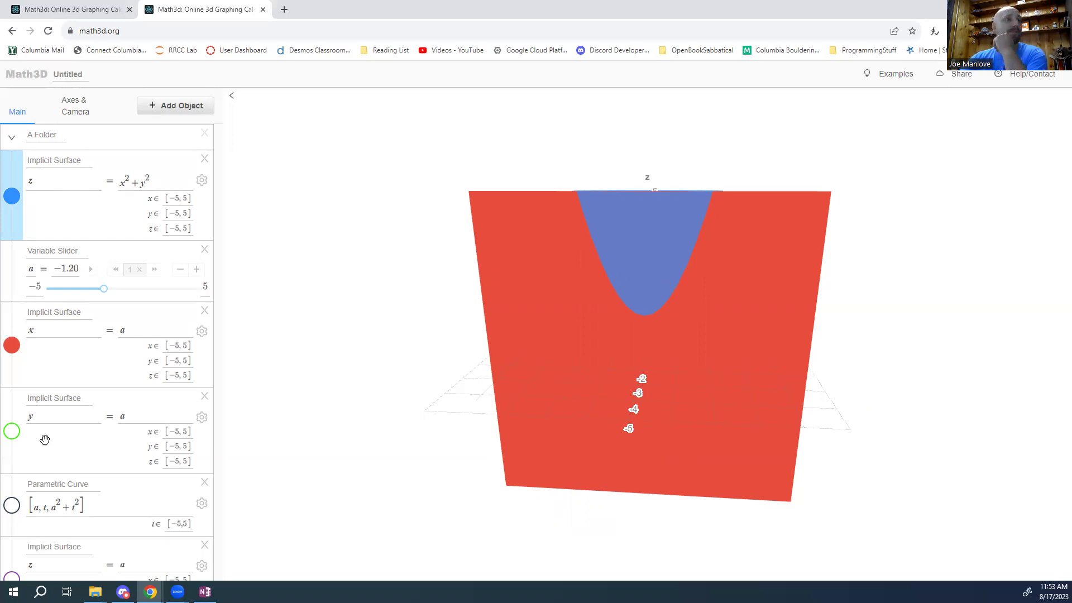
Step: Show the parabola curve (a, t, a²+t²) and hide the red plane and blue paraboloid
{"action": "left_click", "coordinate": [12, 507]}
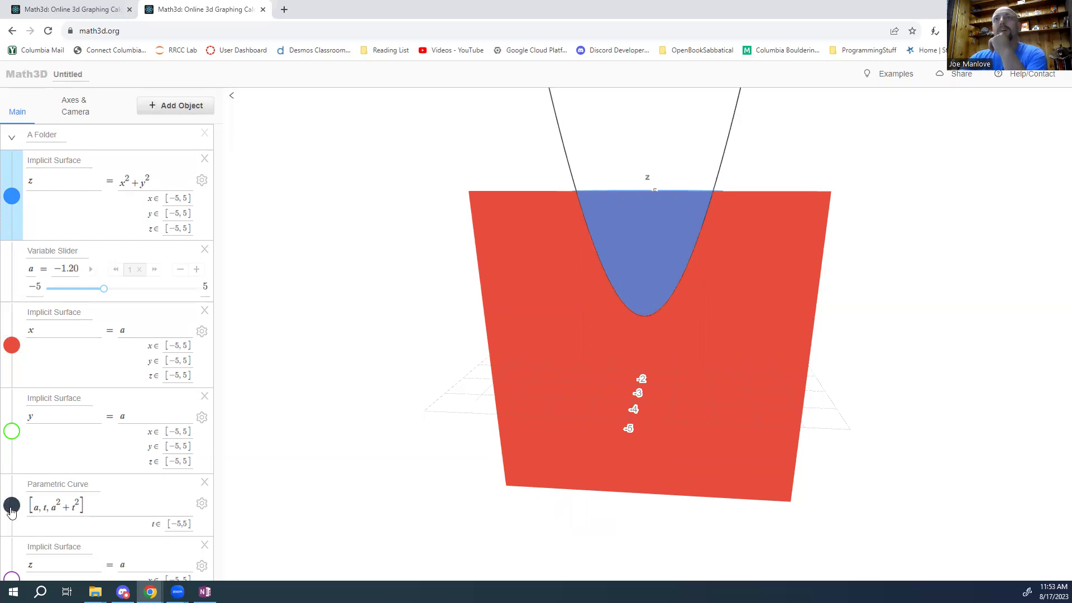
{"action": "left_click", "coordinate": [12, 346]}
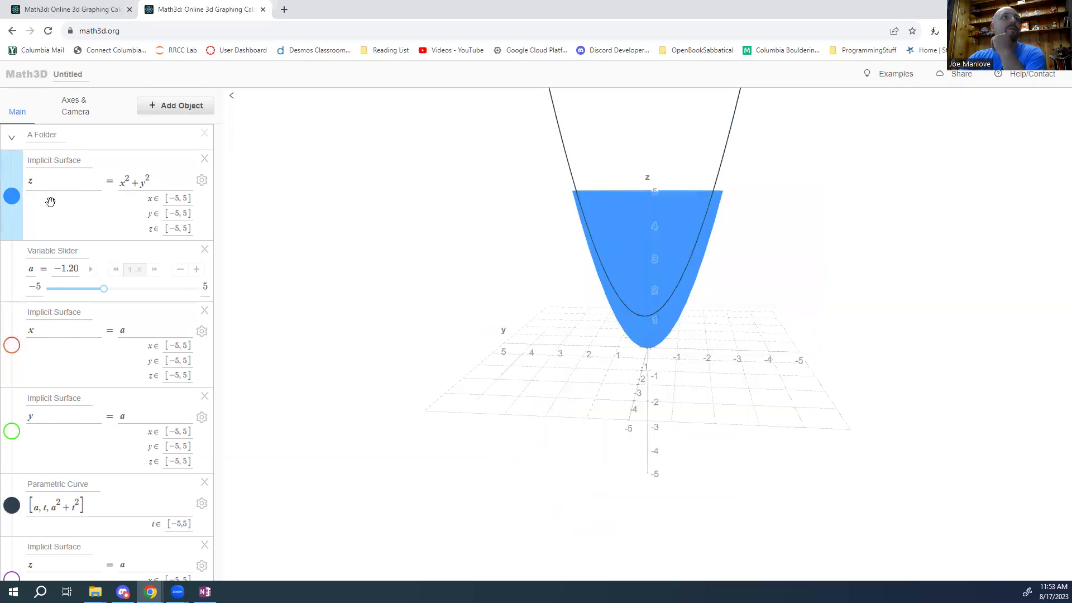
{"action": "left_click", "coordinate": [12, 199]}
{"action": "left_click_drag", "start_coordinate": [786, 324], "coordinate": [763, 339]}
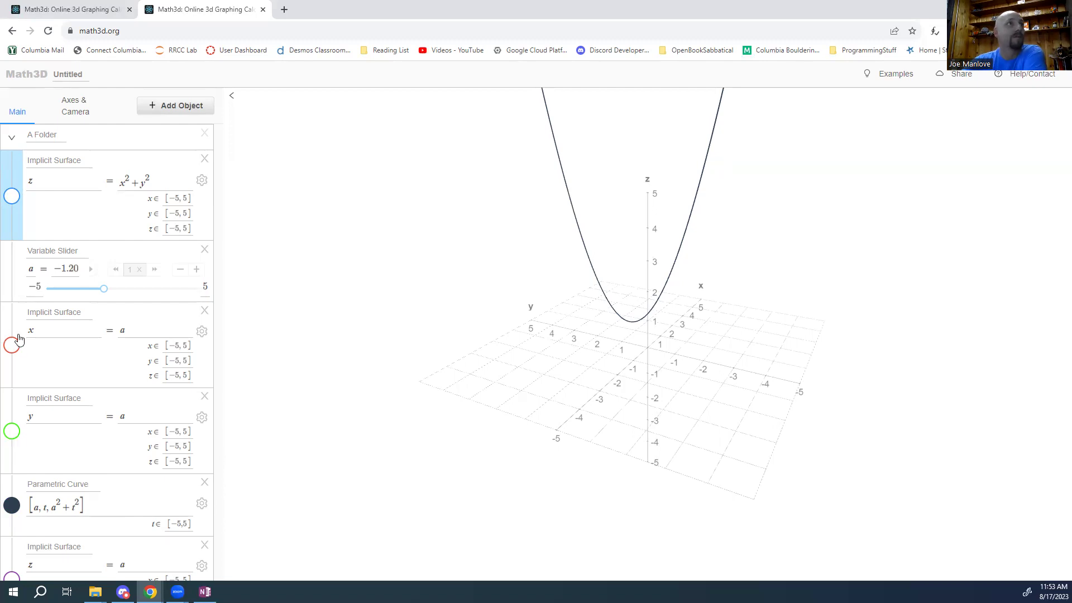
Step: Sweep slider a to move the parabola curve, then bring back the blue paraboloid
{"action": "left_click_drag", "start_coordinate": [110, 291], "coordinate": [137, 290]}
{"action": "left_click_drag", "start_coordinate": [712, 414], "coordinate": [625, 412]}
{"action": "mouse_move", "coordinate": [139, 291]}
{"action": "left_mouse_down"}
{"action": "mouse_move", "coordinate": [92, 287]}
{"action": "mouse_move", "coordinate": [149, 290]}
{"action": "left_mouse_up"}
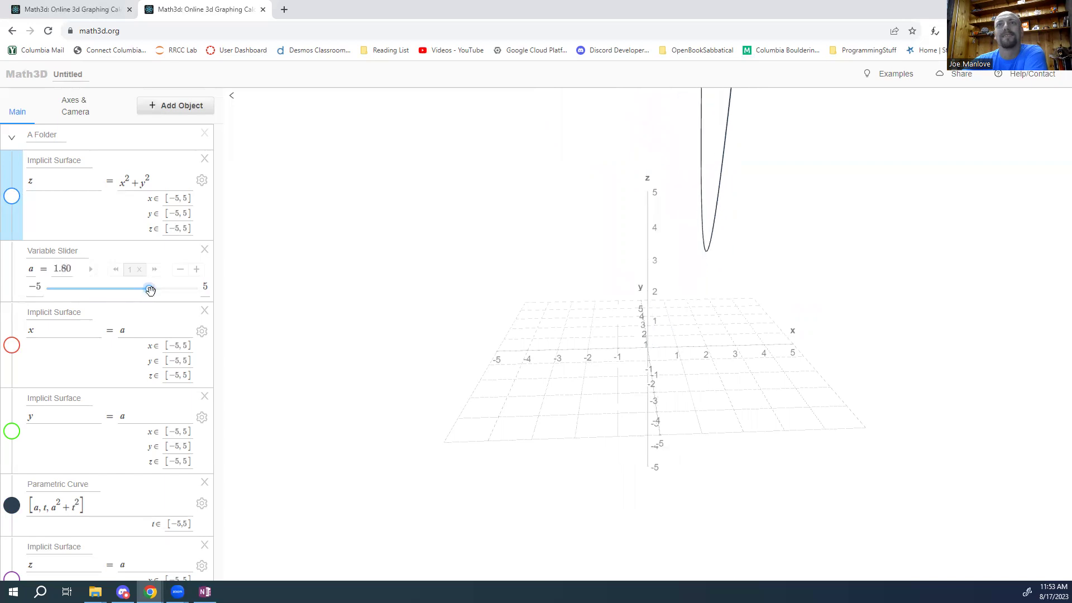
{"action": "left_click", "coordinate": [12, 196]}
{"action": "mouse_move", "coordinate": [146, 293]}
{"action": "left_mouse_down"}
{"action": "mouse_move", "coordinate": [101, 299]}
{"action": "mouse_move", "coordinate": [145, 297]}
{"action": "left_mouse_up"}
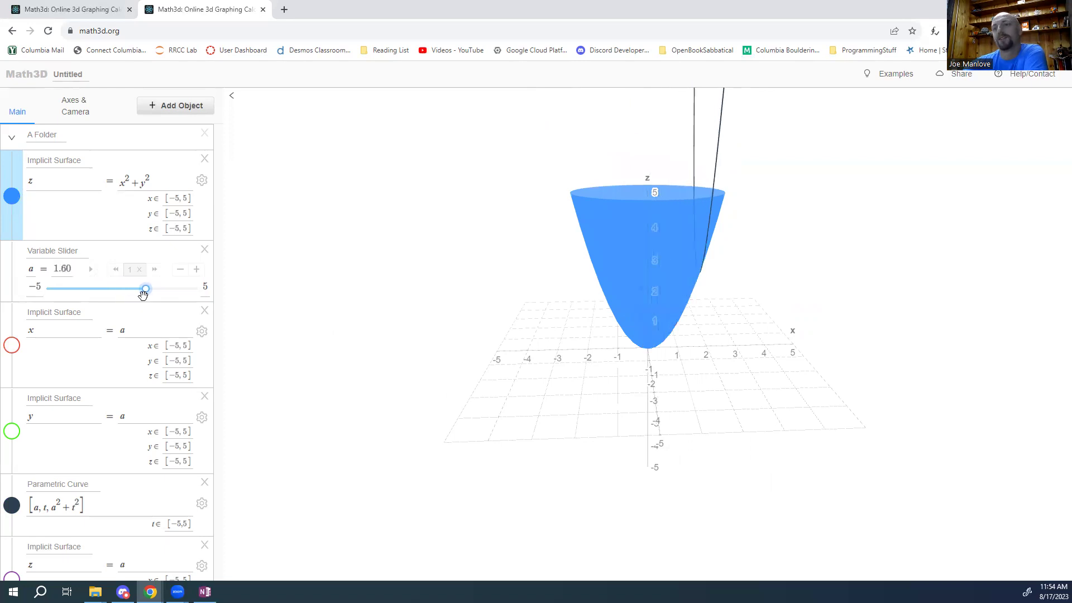
Step: Show the red plane x = a at a = 1.40 and hide the parabola curve
{"action": "left_click", "coordinate": [12, 345]}
{"action": "mouse_move", "coordinate": [139, 291]}
{"action": "left_mouse_down"}
{"action": "mouse_move", "coordinate": [99, 295]}
{"action": "mouse_move", "coordinate": [142, 298]}
{"action": "left_mouse_up"}
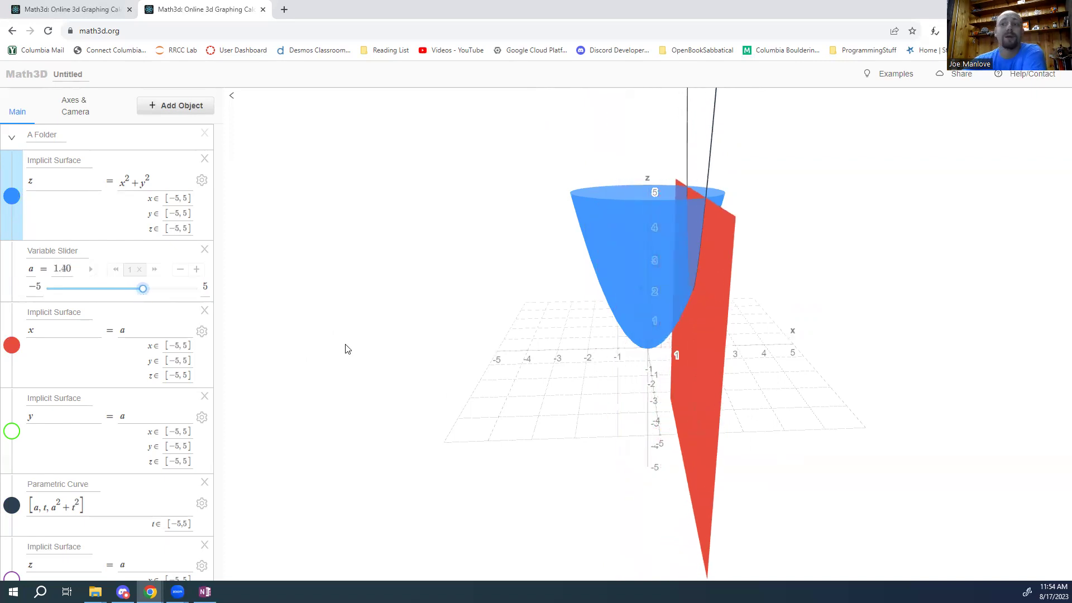
{"action": "left_click_drag", "start_coordinate": [365, 342], "coordinate": [423, 352]}
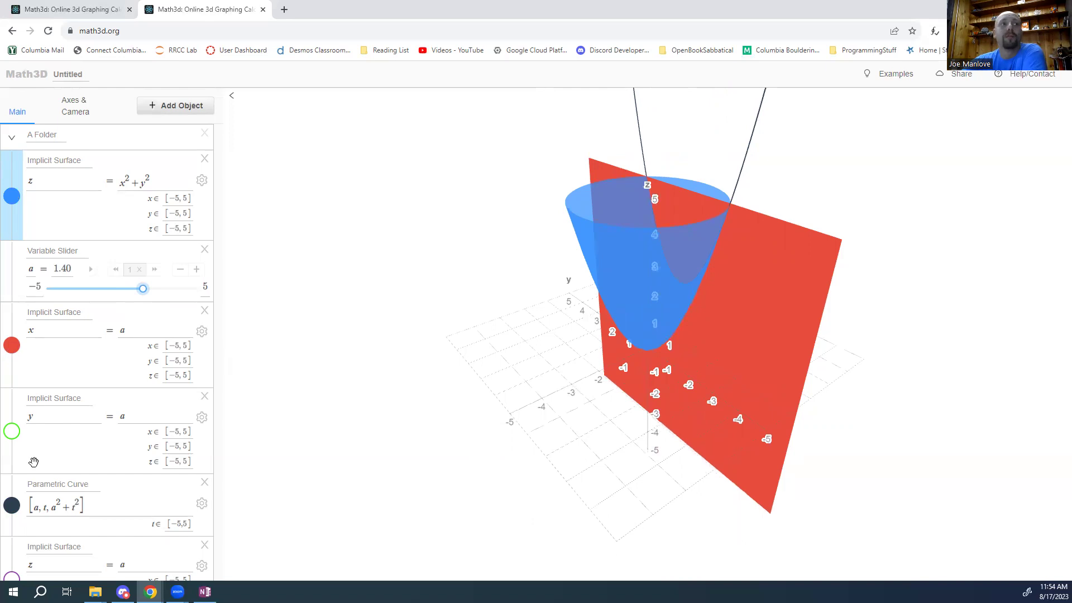
{"action": "left_click", "coordinate": [14, 508]}
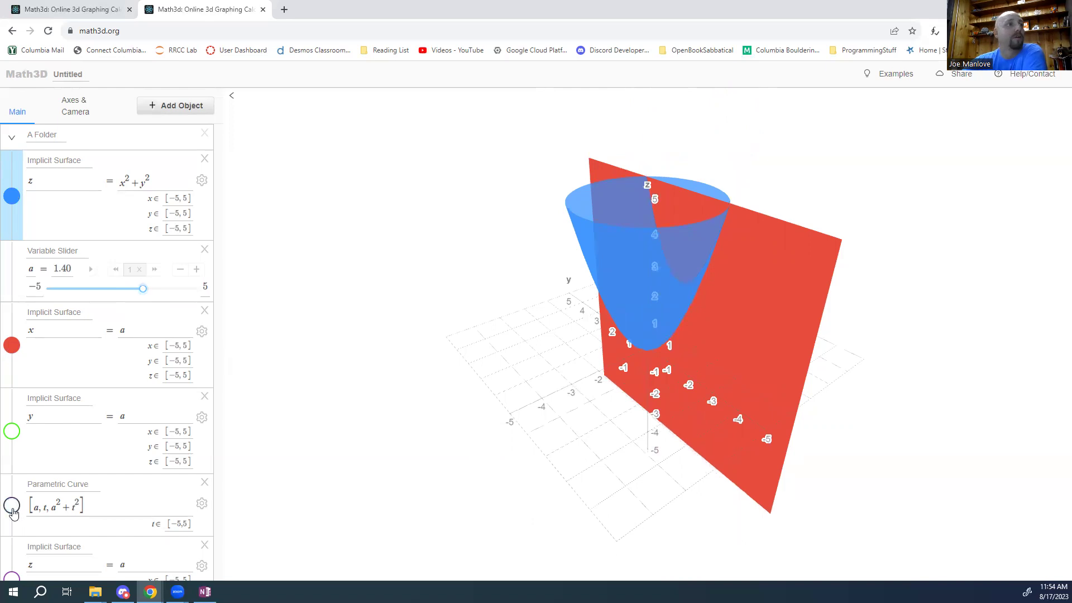
Step: Swap the red plane for the green y = a plane, slide it, then hide it at a = 1.50
{"action": "left_click", "coordinate": [11, 346]}
{"action": "left_click", "coordinate": [11, 433]}
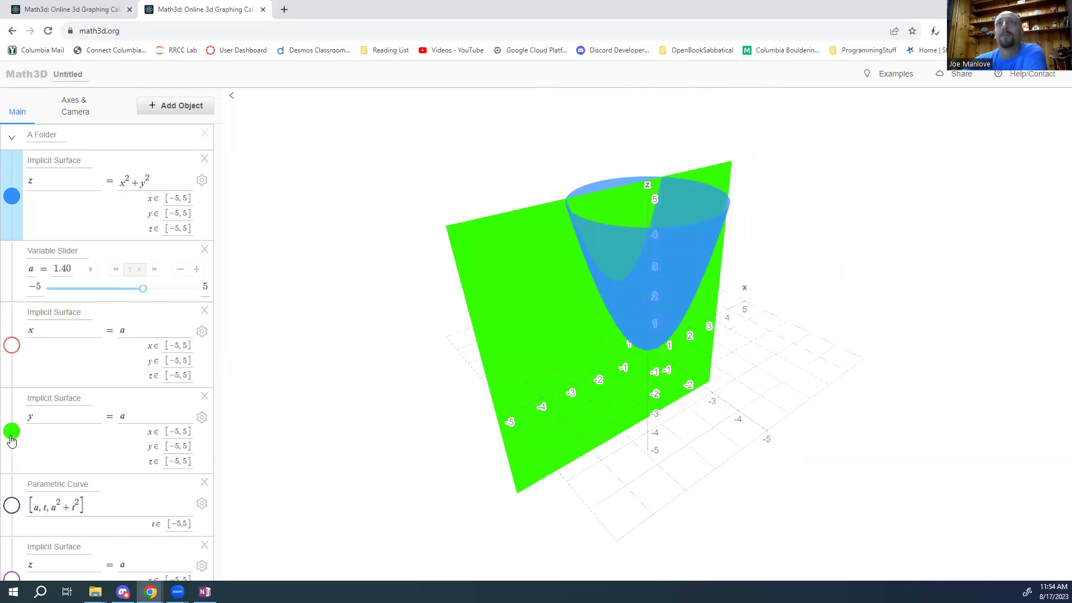
{"action": "left_click_drag", "start_coordinate": [143, 288], "coordinate": [100, 297]}
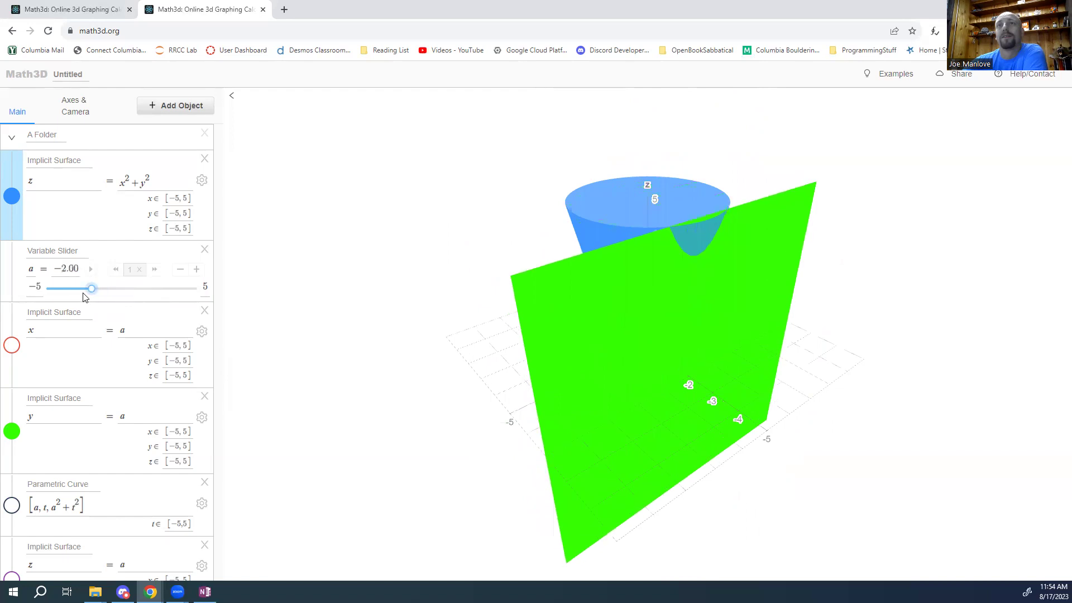
{"action": "left_click_drag", "start_coordinate": [91, 289], "coordinate": [140, 301]}
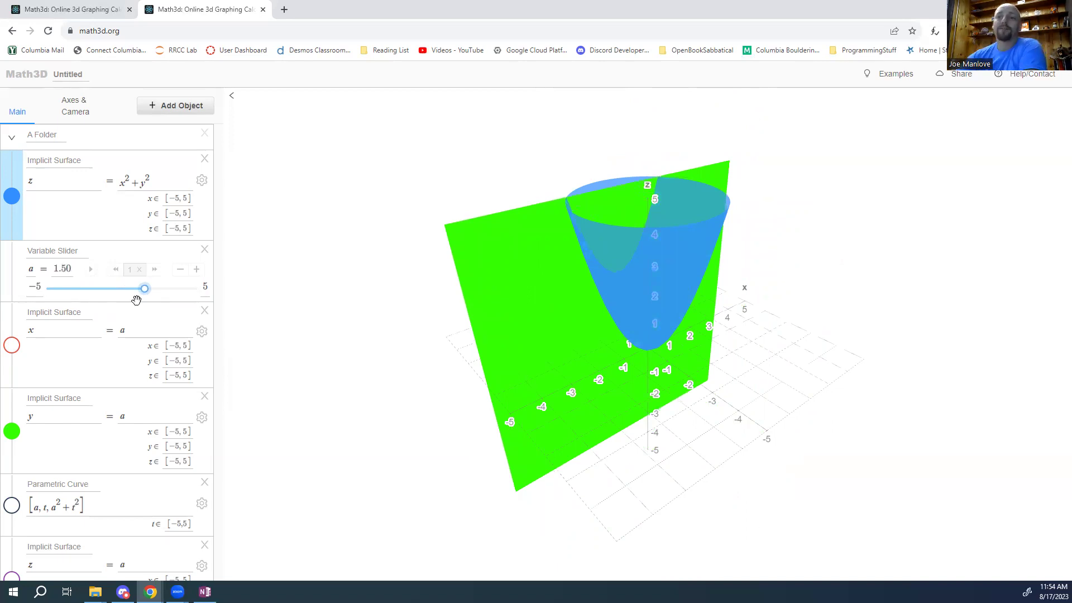
{"action": "left_click", "coordinate": [10, 438]}
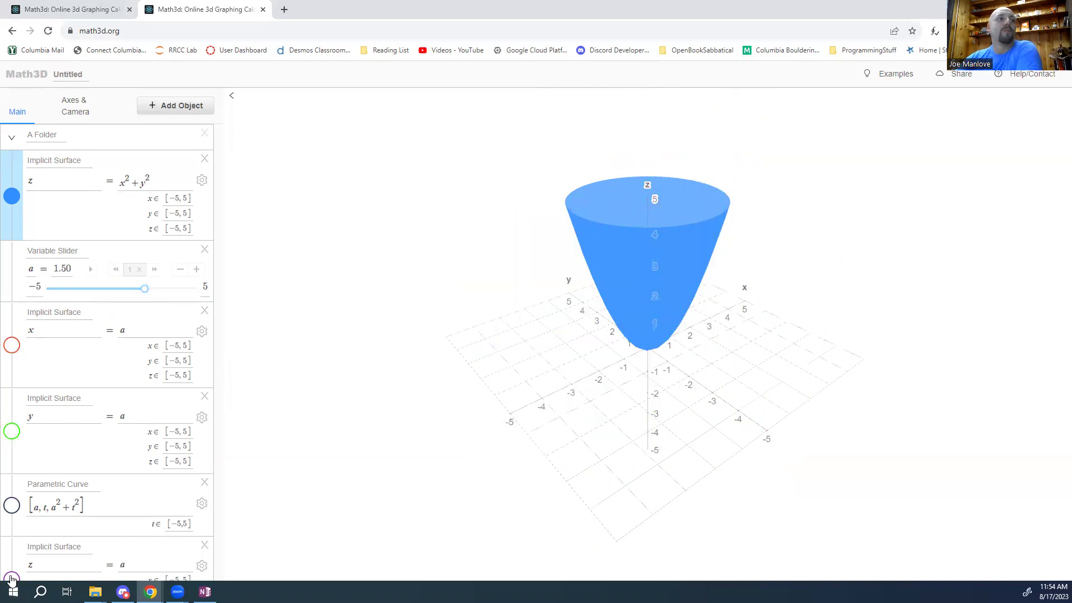
Step: Show the purple plane z = a and lower it to a = −2.60 beneath the paraboloid
{"action": "left_click", "coordinate": [12, 579]}
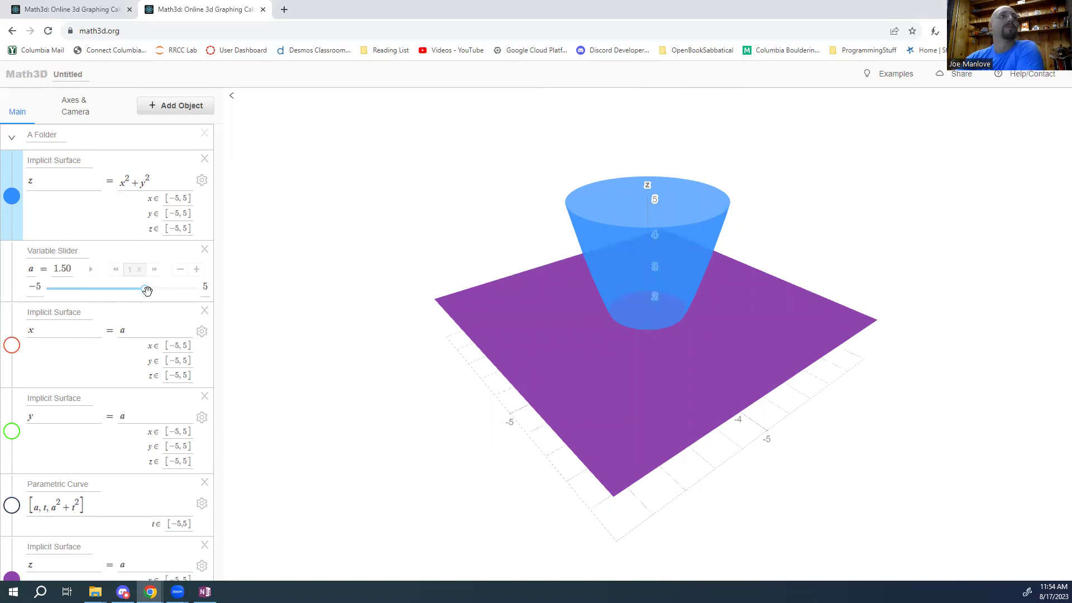
{"action": "mouse_move", "coordinate": [146, 294]}
{"action": "left_mouse_down"}
{"action": "mouse_move", "coordinate": [166, 302]}
{"action": "mouse_move", "coordinate": [123, 303]}
{"action": "mouse_move", "coordinate": [151, 306]}
{"action": "left_mouse_up"}
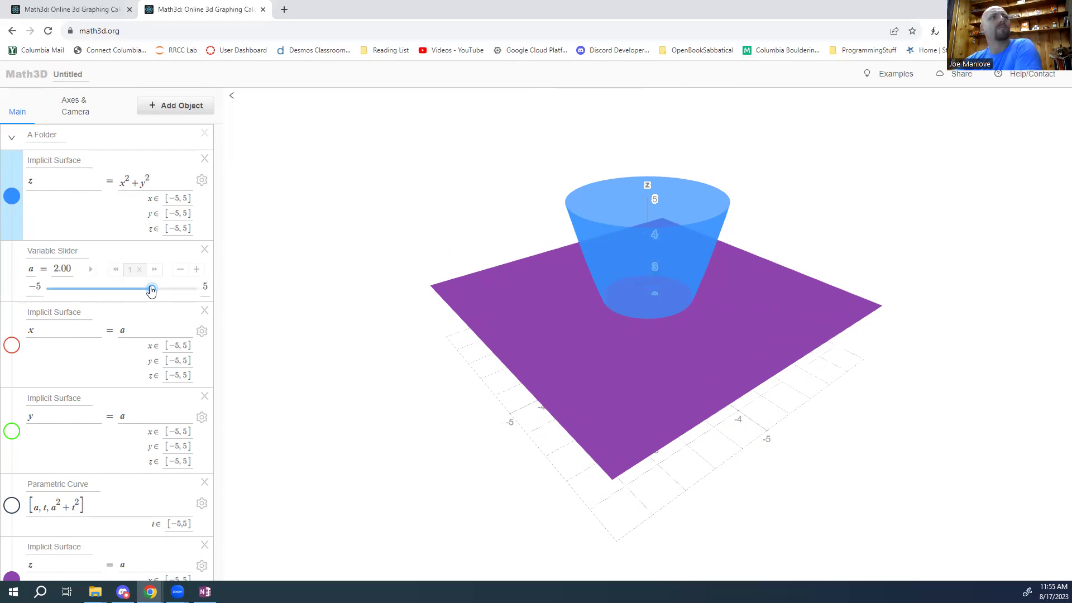
{"action": "left_click_drag", "start_coordinate": [152, 288], "coordinate": [85, 296]}
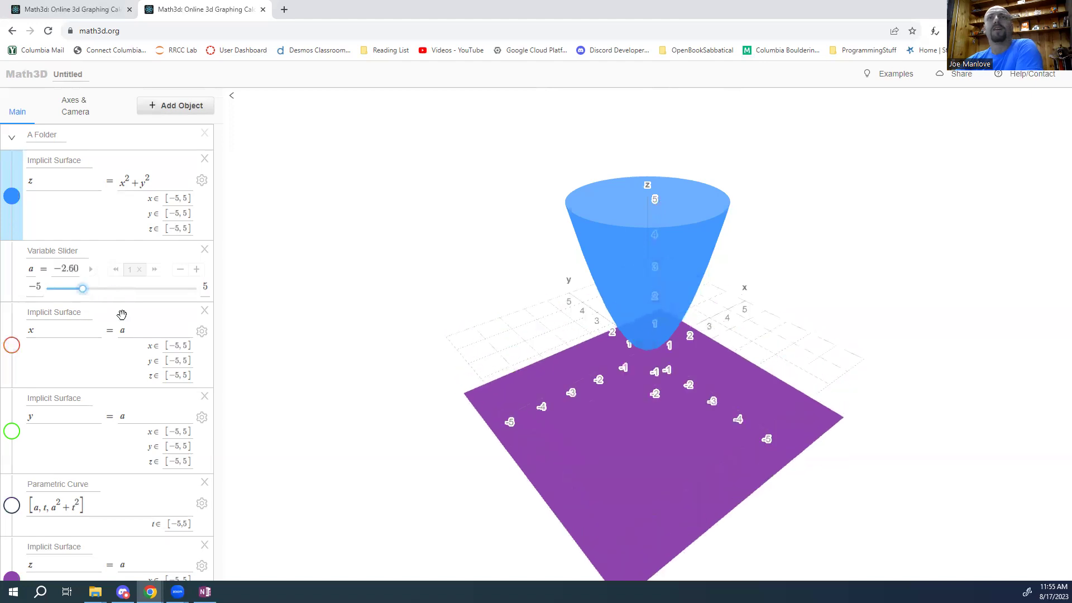
{"action": "left_click_drag", "start_coordinate": [463, 405], "coordinate": [467, 371]}
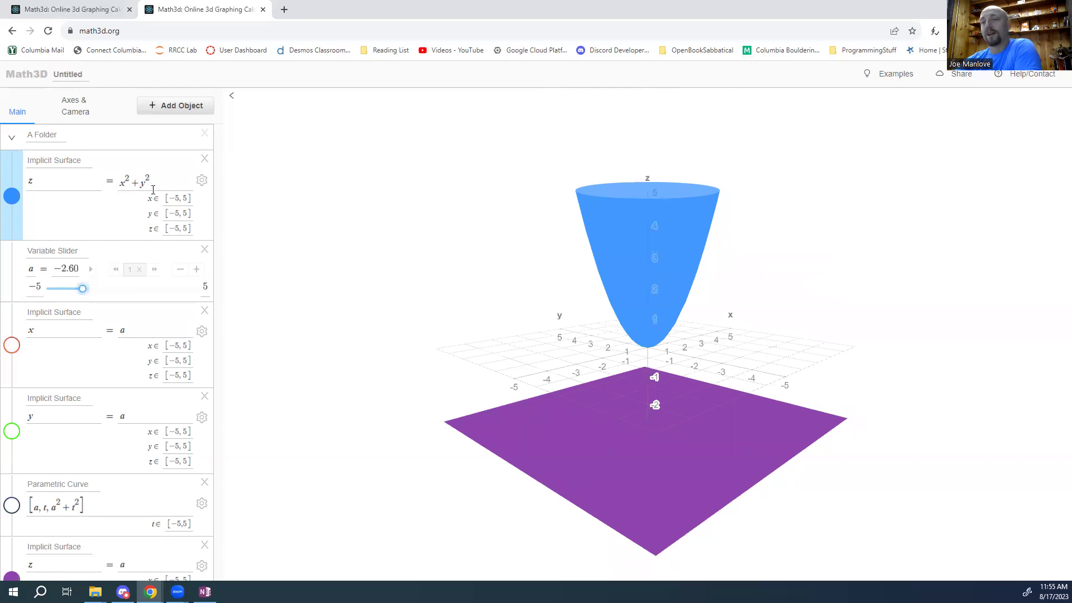
{"action": "mouse_move", "coordinate": [507, 326]}
{"action": "left_mouse_down"}
{"action": "mouse_move", "coordinate": [520, 333]}
{"action": "mouse_move", "coordinate": [512, 343]}
{"action": "left_mouse_up"}
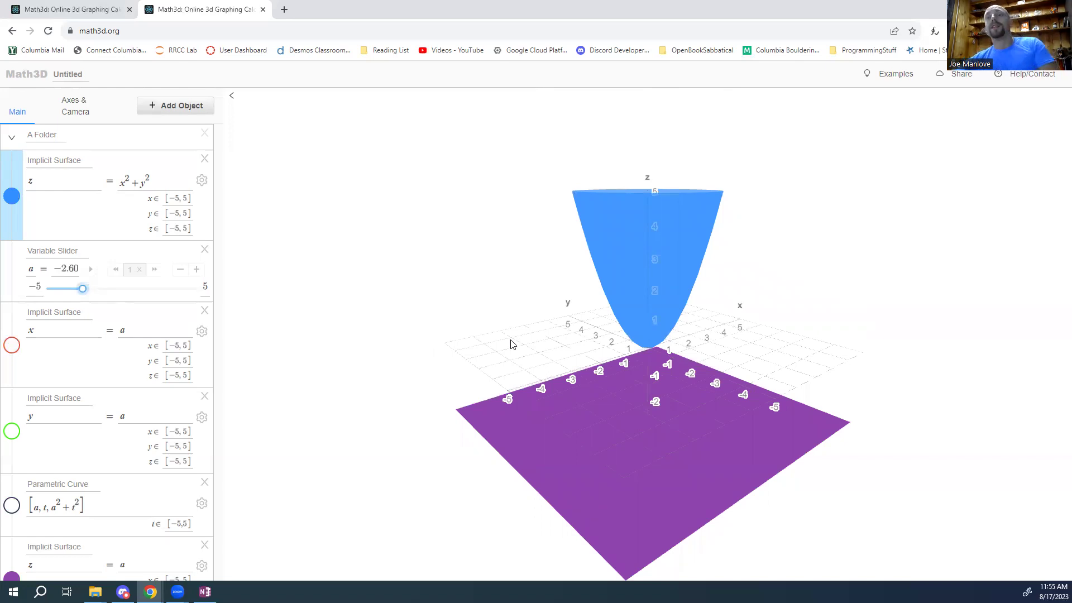
{"action": "left_click_drag", "start_coordinate": [575, 246], "coordinate": [444, 276]}
Step: Retitle the x²+y² surface 'Circular Paraboloid', hide it, and bring up the object-type list
{"action": "left_click", "coordinate": [74, 163]}
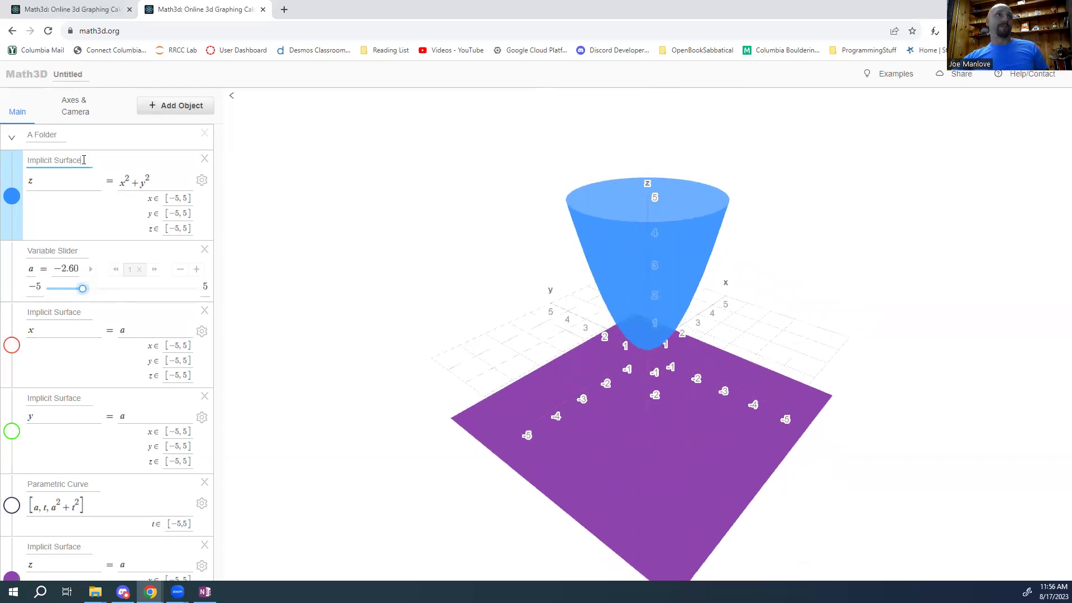
{"action": "double_click", "coordinate": [28, 162]}
{"action": "key", "text": "Delete"}
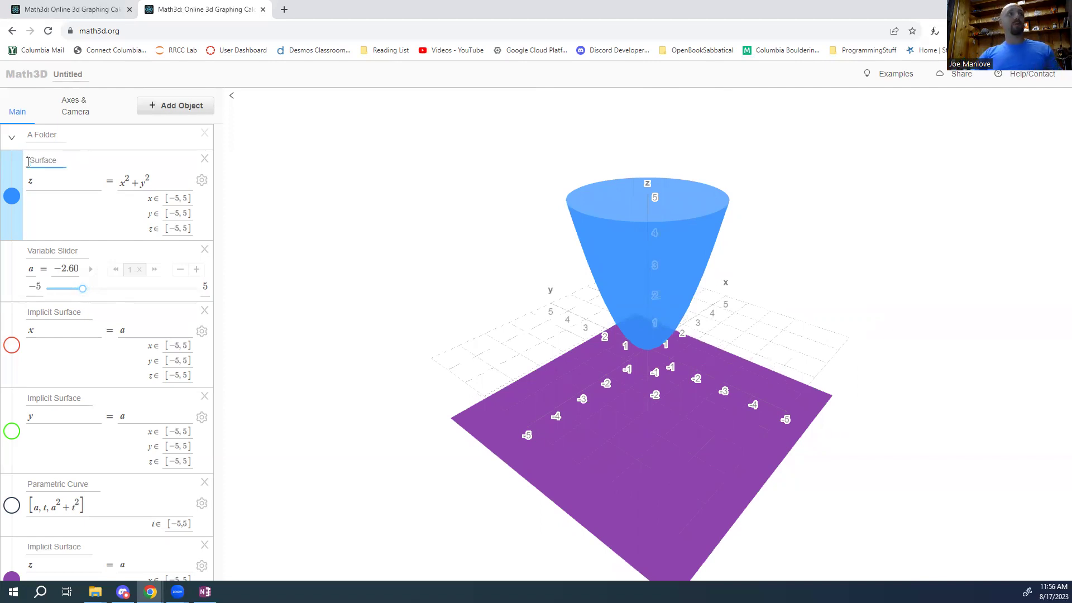
{"action": "key", "text": "Delete"}
{"action": "key", "text": "Delete"}
{"action": "key", "text": "Delete"}
{"action": "key", "text": "Delete"}
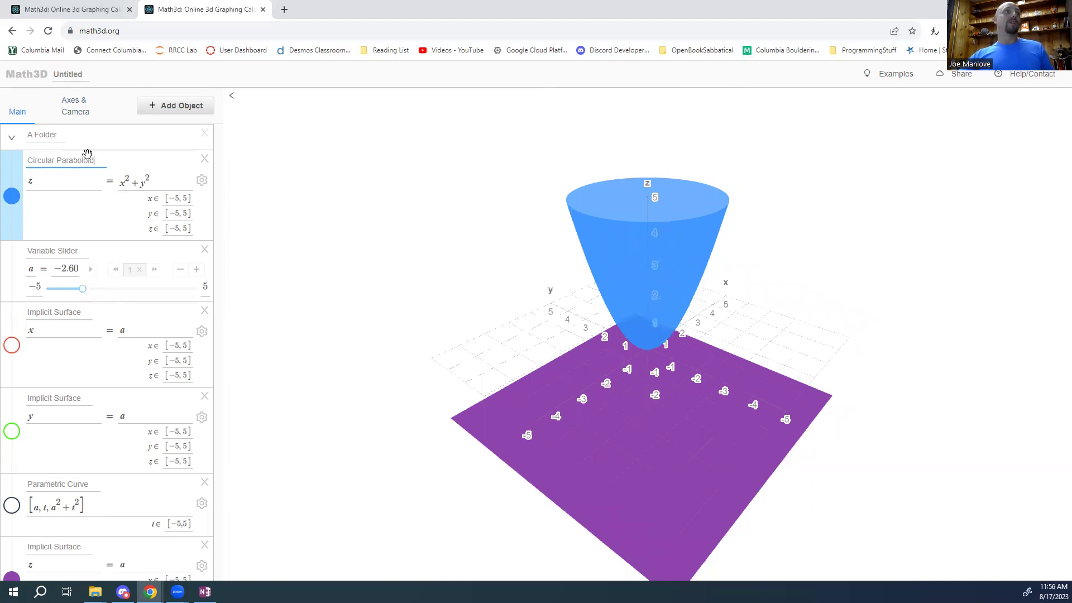
{"action": "left_click", "coordinate": [12, 202]}
{"action": "left_click", "coordinate": [153, 109]}
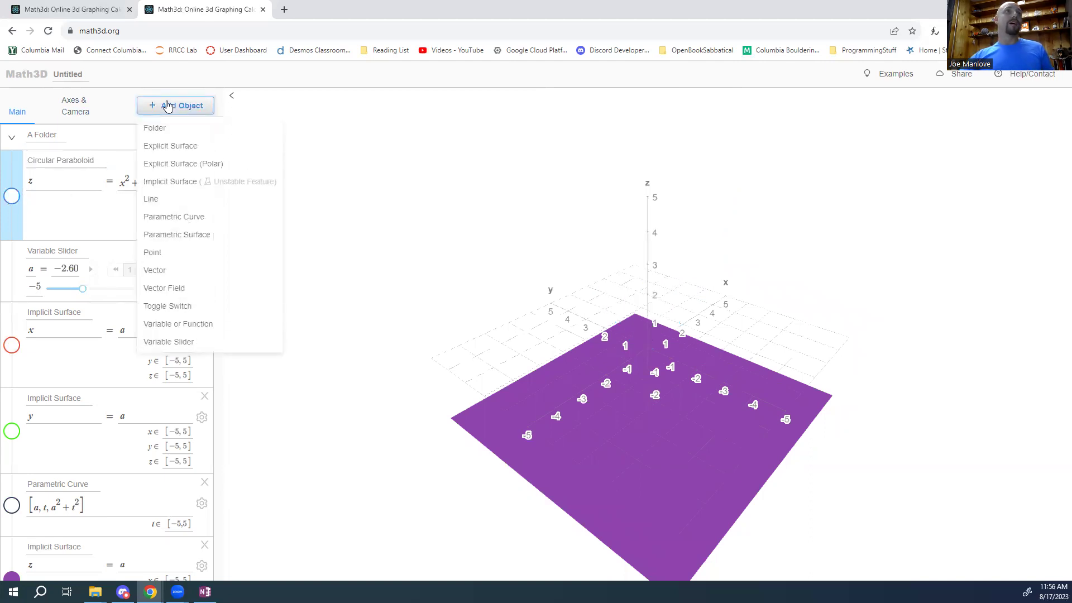
Step: Add an explicit saddle surface x² − y² over [−2, 2] × [−2, 2] with rainbow colouring
{"action": "left_click", "coordinate": [202, 152]}
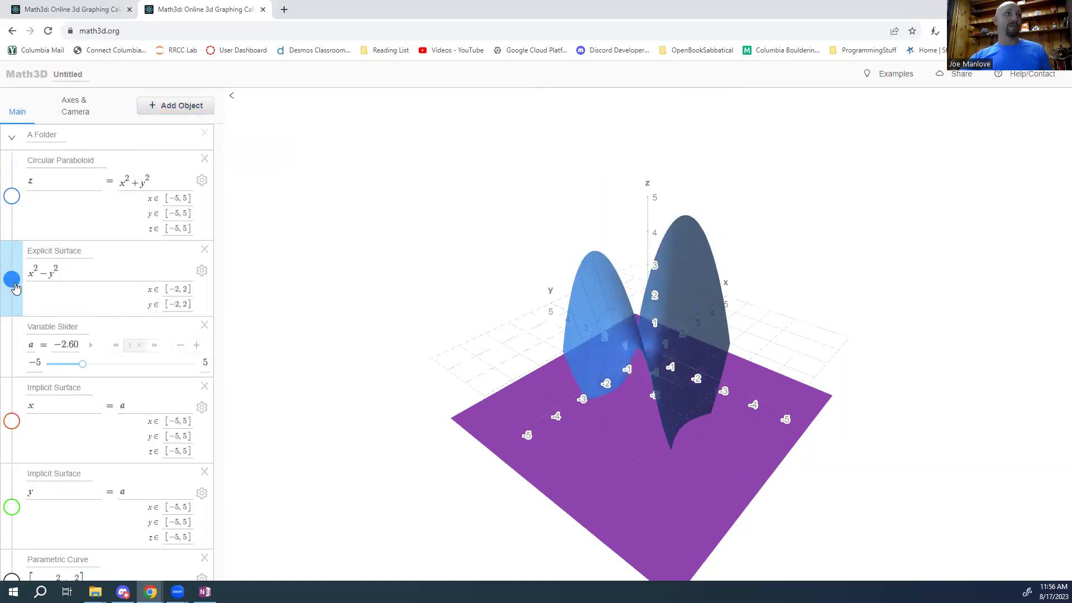
{"action": "mouse_move", "coordinate": [14, 287]}
{"action": "left_click", "coordinate": [84, 317]}
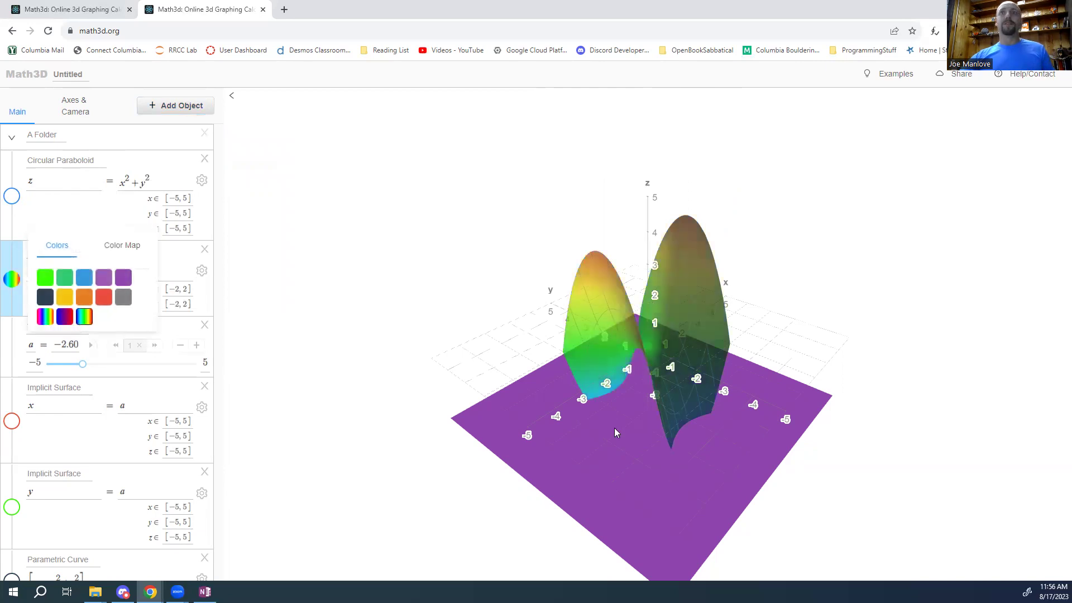
Step: Toggle the saddle surface off and on and compare its x²−y² and x²+y² expressions
{"action": "left_click_drag", "start_coordinate": [623, 425], "coordinate": [579, 414]}
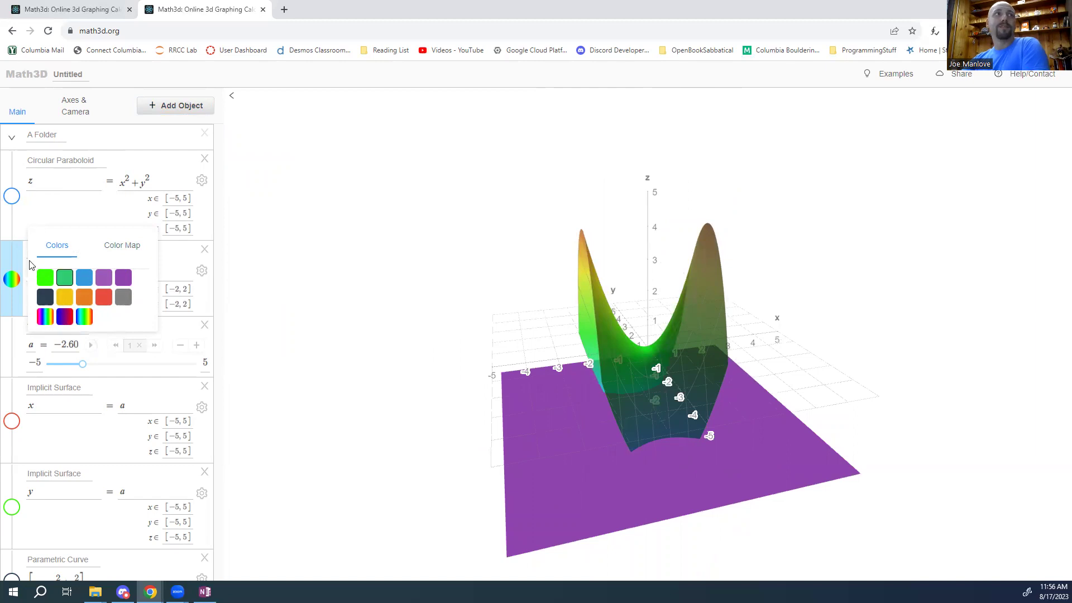
{"action": "left_click", "coordinate": [12, 285]}
{"action": "left_click", "coordinate": [12, 287]}
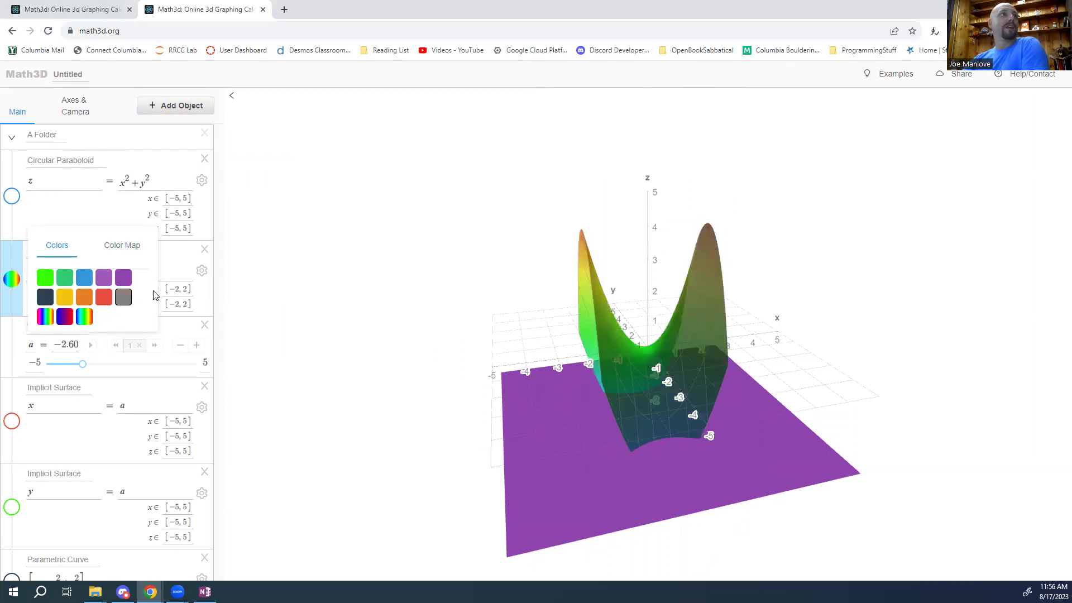
{"action": "left_click", "coordinate": [177, 272]}
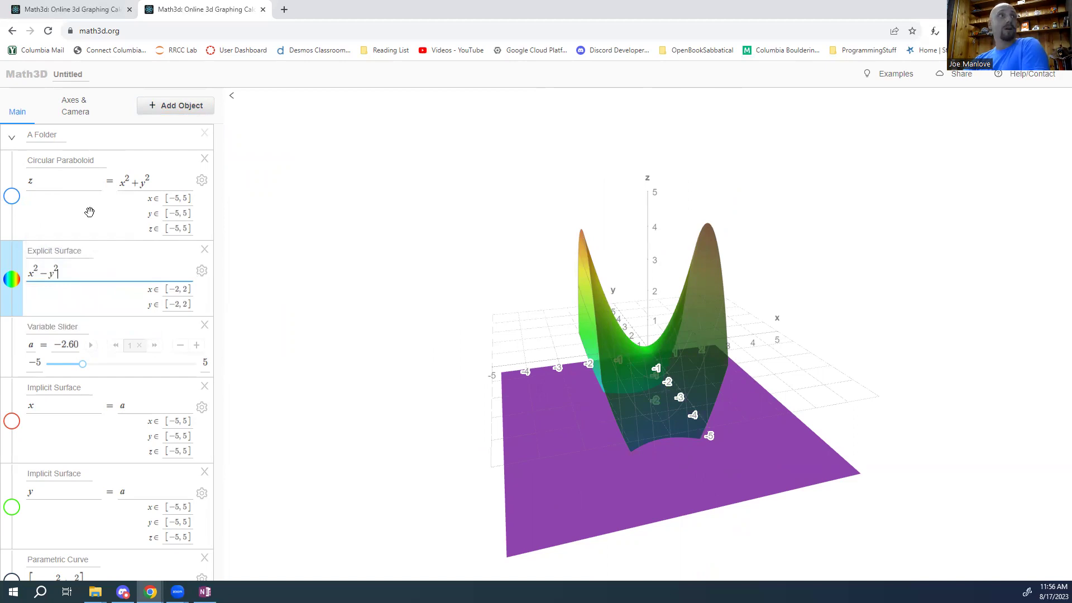
{"action": "left_click", "coordinate": [137, 187]}
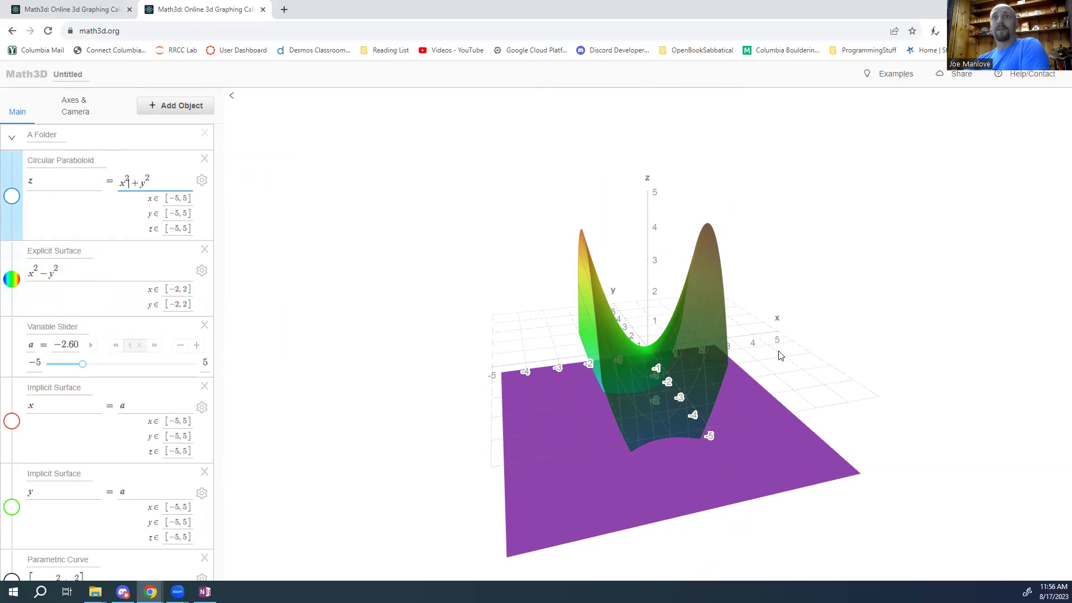
{"action": "left_click_drag", "start_coordinate": [784, 363], "coordinate": [758, 373]}
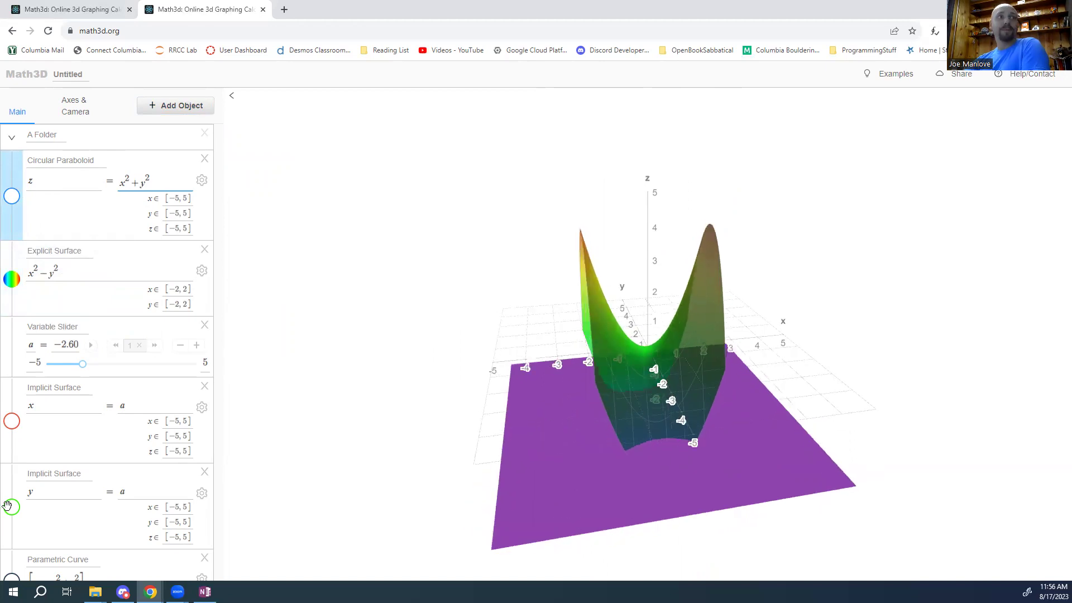
{"action": "scroll", "coordinate": [20, 481], "scroll_direction": "down", "scroll_amount": 1}
{"action": "scroll", "coordinate": [20, 480], "scroll_direction": "down", "scroll_amount": 2}
Step: Hide the z = a plane, show the red x = a plane, and set a to −1.10
{"action": "left_click", "coordinate": [12, 543]}
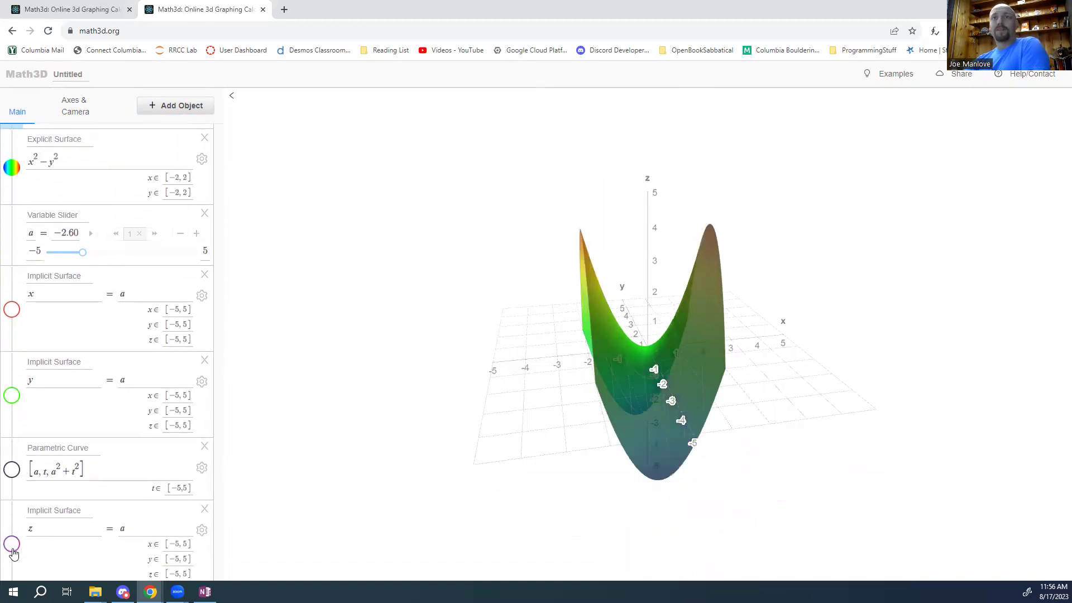
{"action": "left_click", "coordinate": [11, 309]}
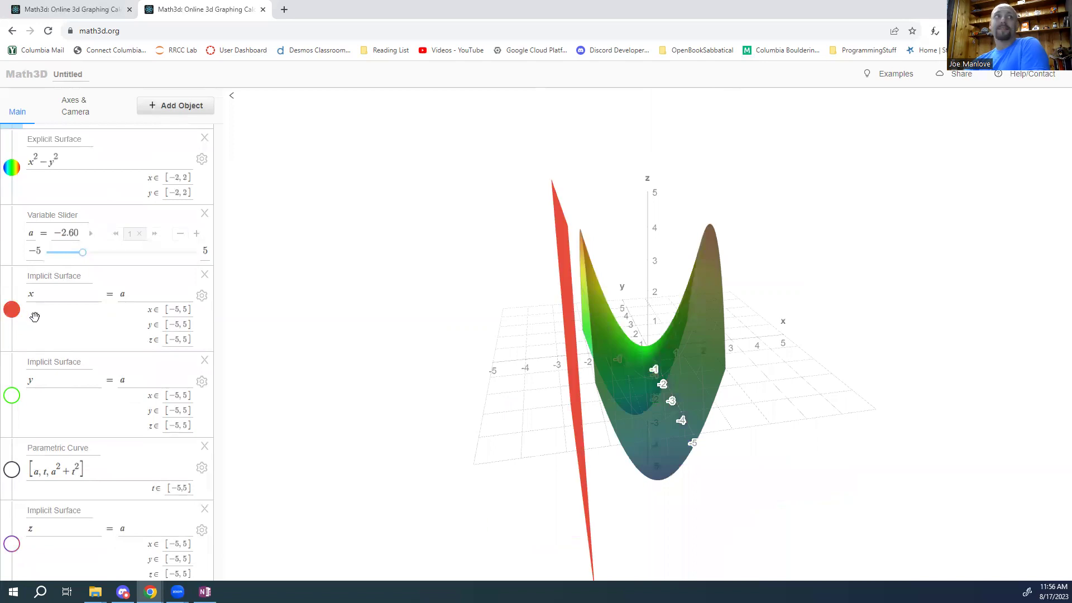
{"action": "left_click_drag", "start_coordinate": [82, 254], "coordinate": [108, 261]}
{"action": "left_click_drag", "start_coordinate": [807, 420], "coordinate": [586, 428]}
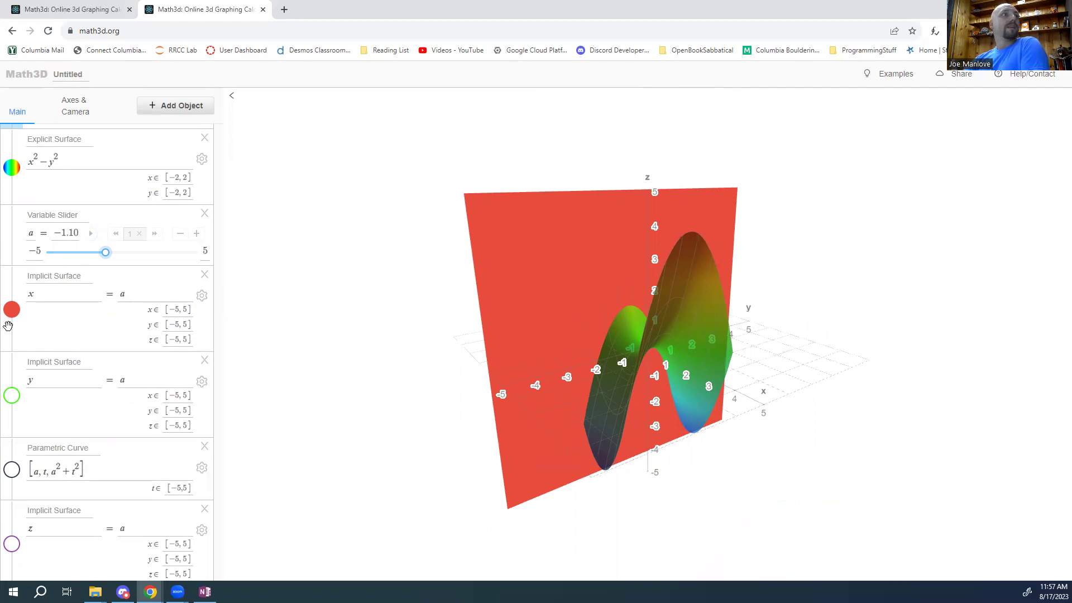
Step: Show the green y = a plane briefly, then hide both vertical planes
{"action": "left_click", "coordinate": [13, 398]}
{"action": "left_click", "coordinate": [13, 312]}
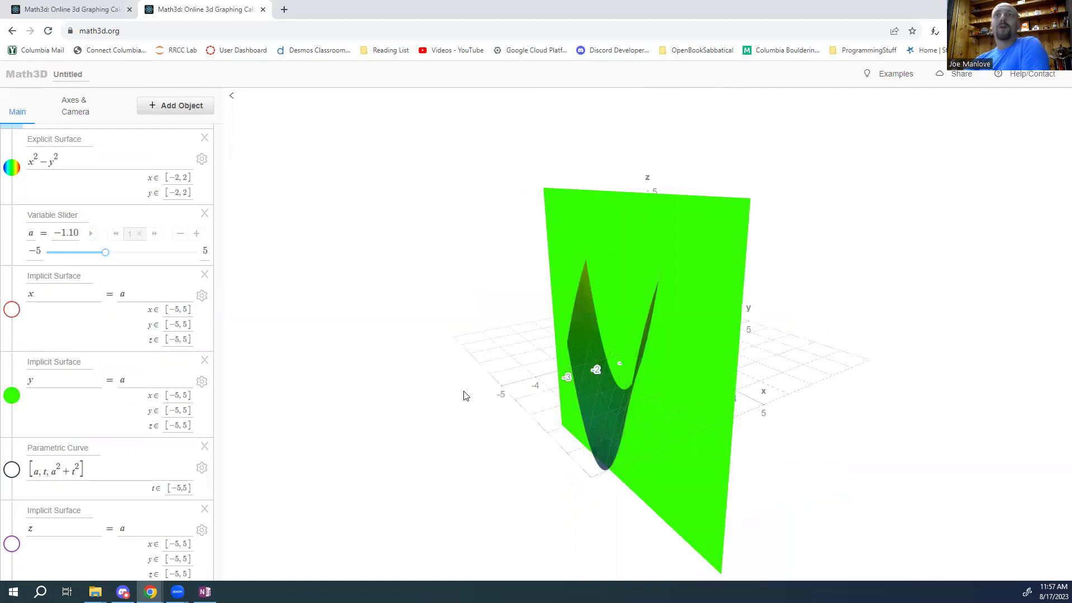
{"action": "left_click_drag", "start_coordinate": [464, 390], "coordinate": [555, 395]}
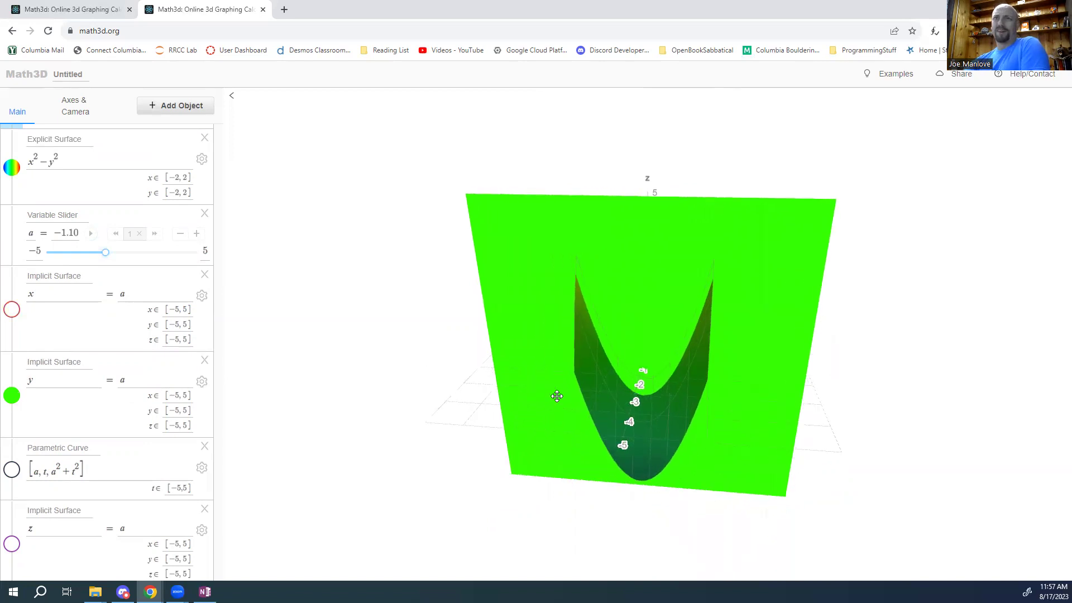
{"action": "left_click", "coordinate": [10, 399]}
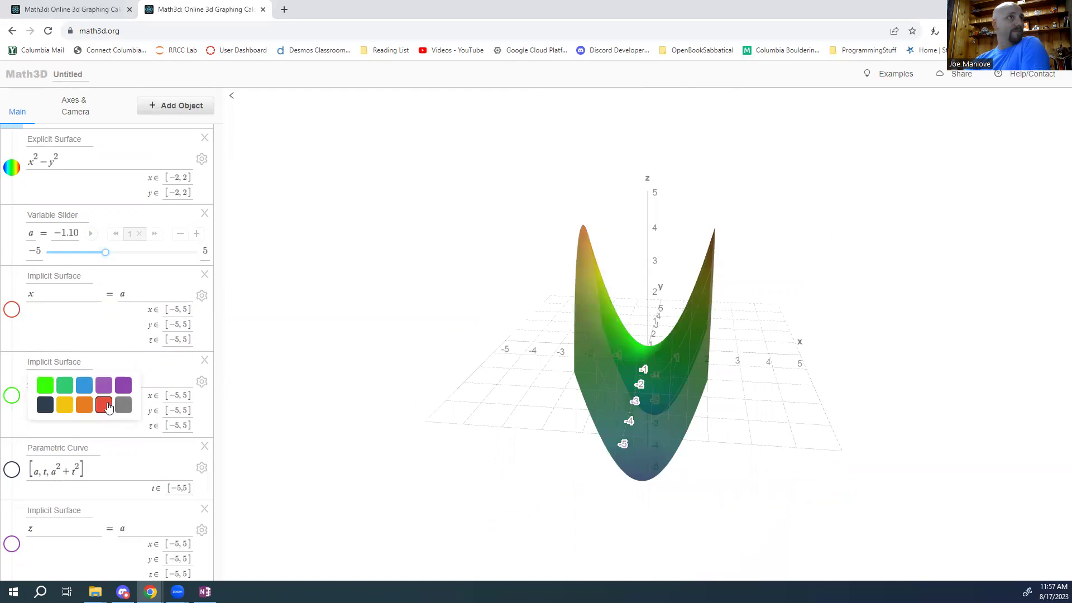
Step: Recolour the y = a plane purple, slide it by changing a, then hide it
{"action": "left_click", "coordinate": [104, 385]}
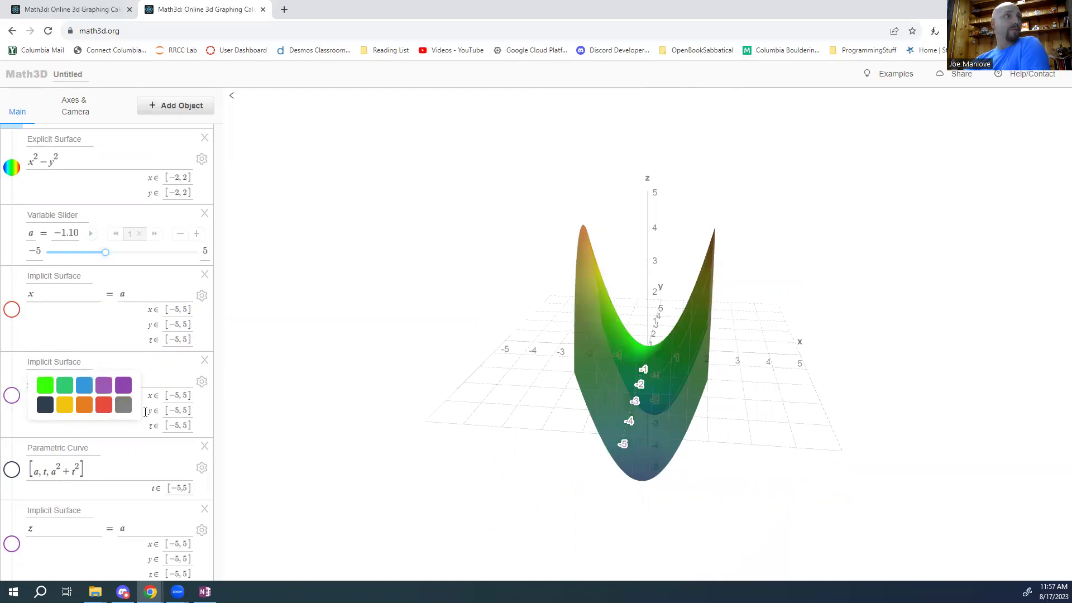
{"action": "left_click", "coordinate": [10, 397]}
{"action": "left_click_drag", "start_coordinate": [610, 409], "coordinate": [613, 332]}
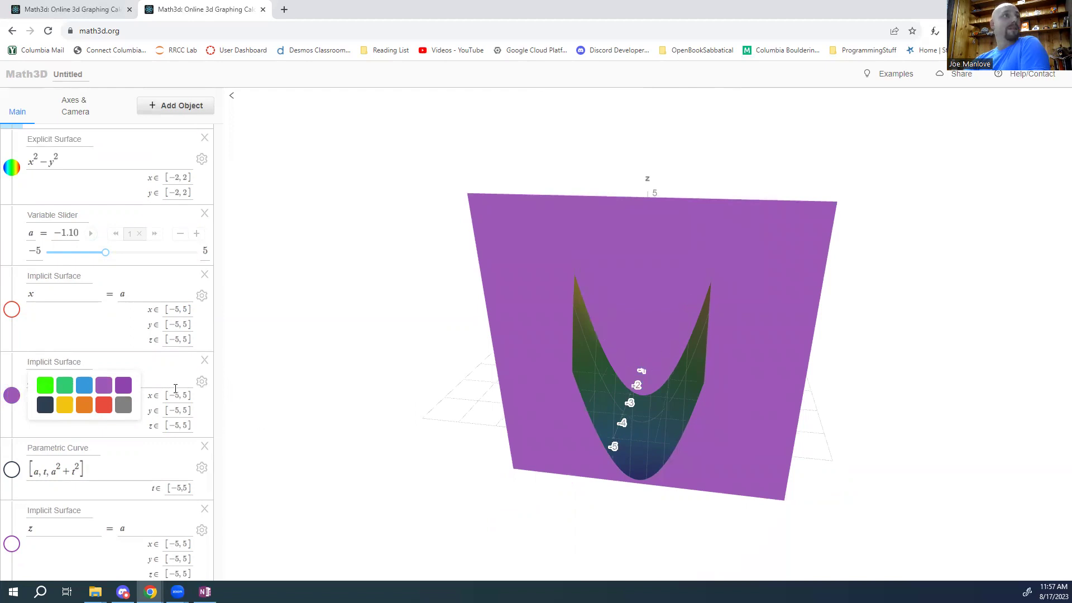
{"action": "left_click", "coordinate": [109, 253]}
{"action": "mouse_move", "coordinate": [112, 255]}
{"action": "left_mouse_down"}
{"action": "mouse_move", "coordinate": [135, 256]}
{"action": "mouse_move", "coordinate": [107, 257]}
{"action": "left_mouse_up"}
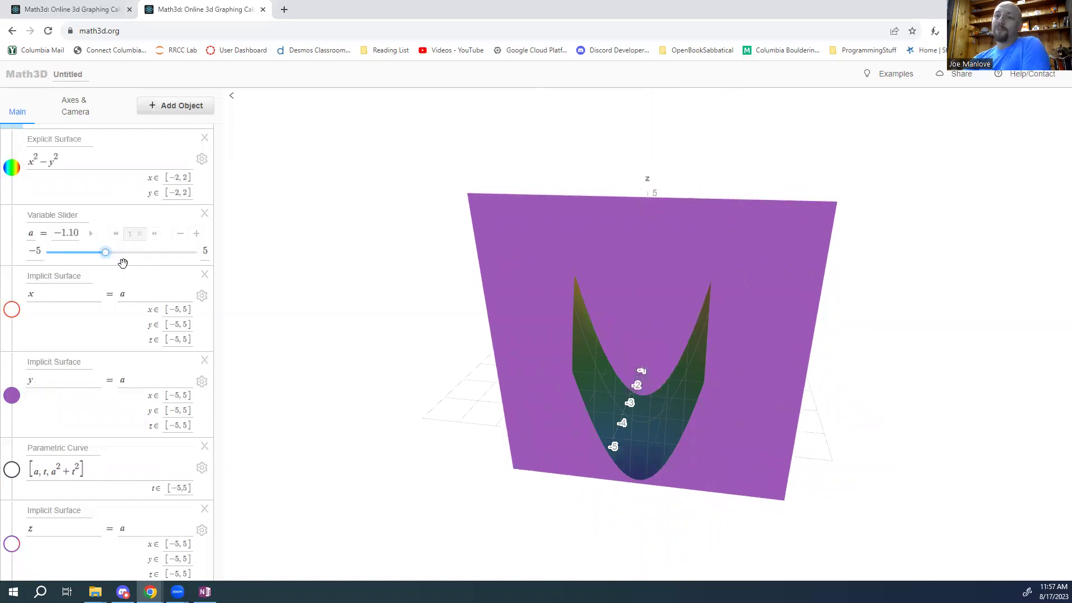
{"action": "left_click", "coordinate": [12, 395]}
Step: Orbit the saddle, briefly show the purple y = a plane, then display the red x = a plane
{"action": "left_click_drag", "start_coordinate": [681, 385], "coordinate": [789, 404]}
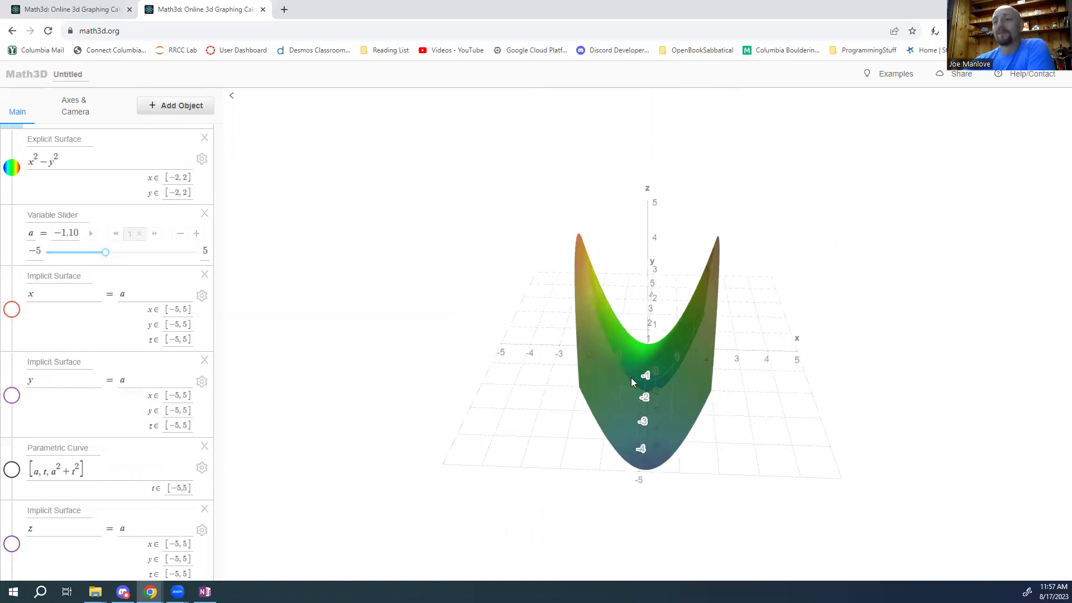
{"action": "left_click_drag", "start_coordinate": [690, 416], "coordinate": [720, 403]}
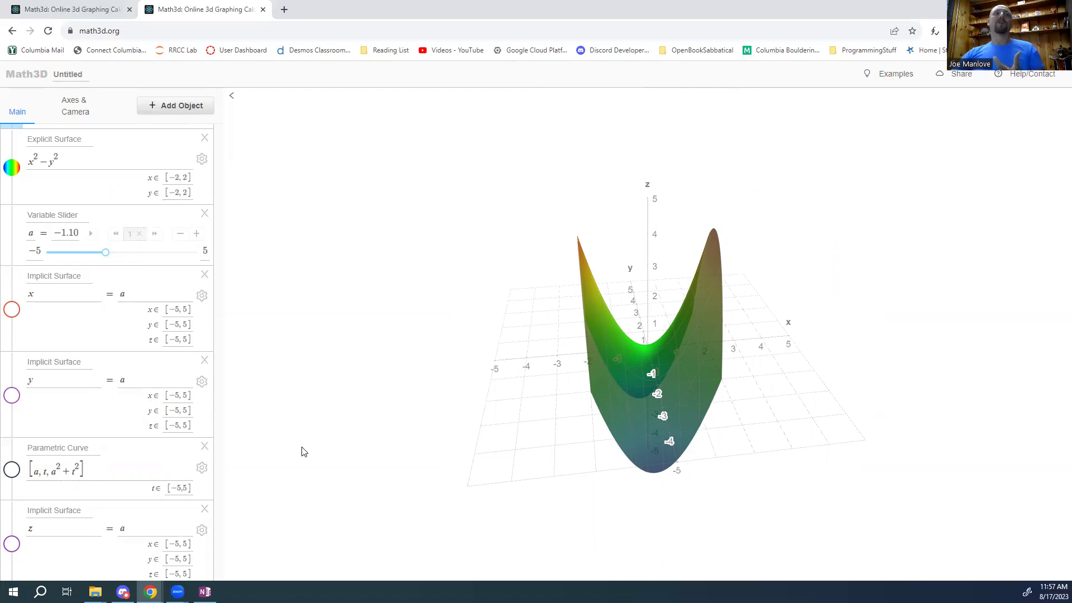
{"action": "left_click", "coordinate": [12, 397]}
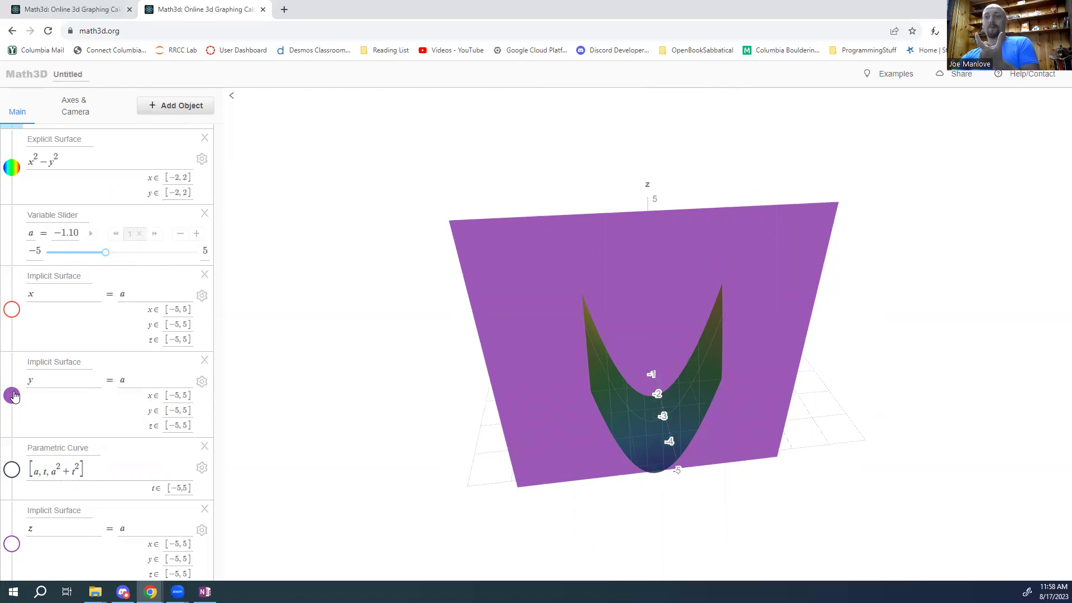
{"action": "left_click", "coordinate": [13, 396]}
{"action": "left_click", "coordinate": [12, 310]}
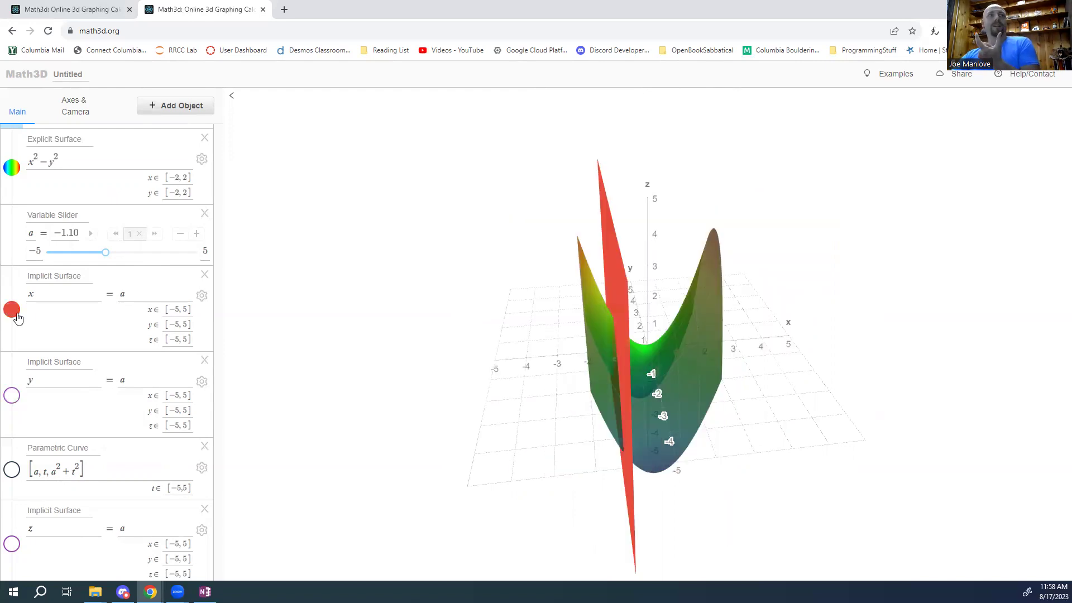
{"action": "mouse_move", "coordinate": [666, 371]}
{"action": "left_mouse_down"}
{"action": "mouse_move", "coordinate": [722, 375]}
{"action": "mouse_move", "coordinate": [642, 375]}
{"action": "mouse_move", "coordinate": [654, 375]}
{"action": "left_mouse_up"}
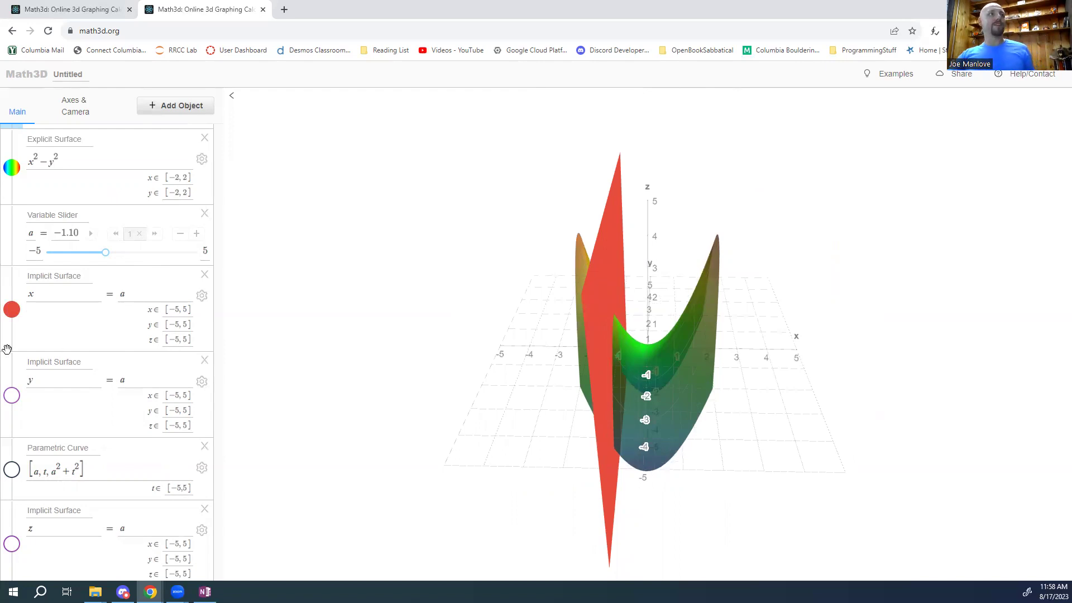
Step: Hide the red x=a plane, show the purple z=a plane, and raise a to 0.70 from a top view
{"action": "left_click", "coordinate": [12, 313]}
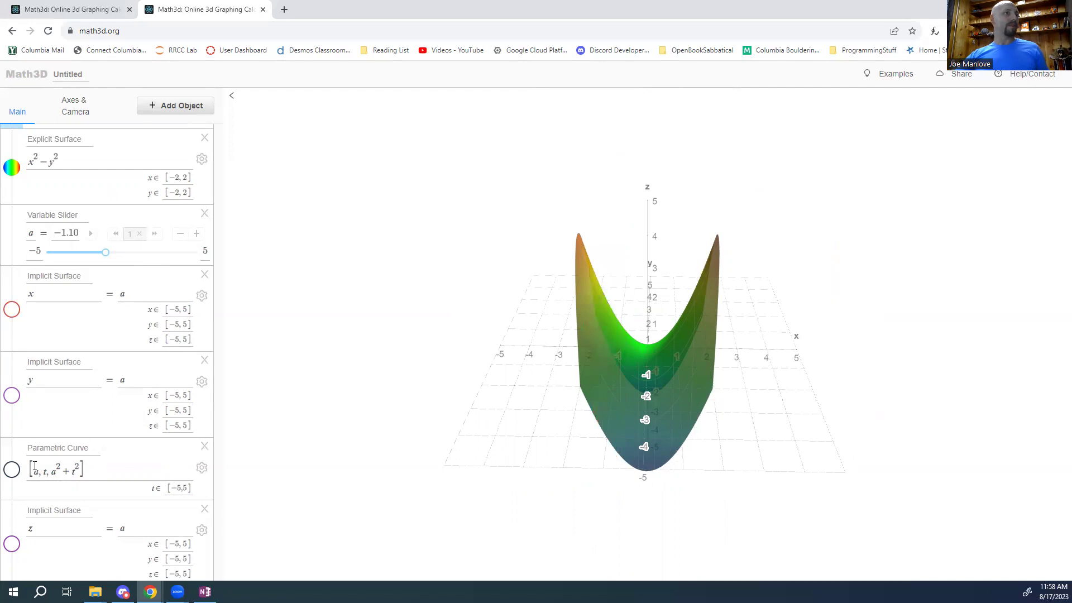
{"action": "scroll", "coordinate": [21, 521], "scroll_direction": "down", "scroll_amount": 1}
{"action": "left_click", "coordinate": [12, 538]}
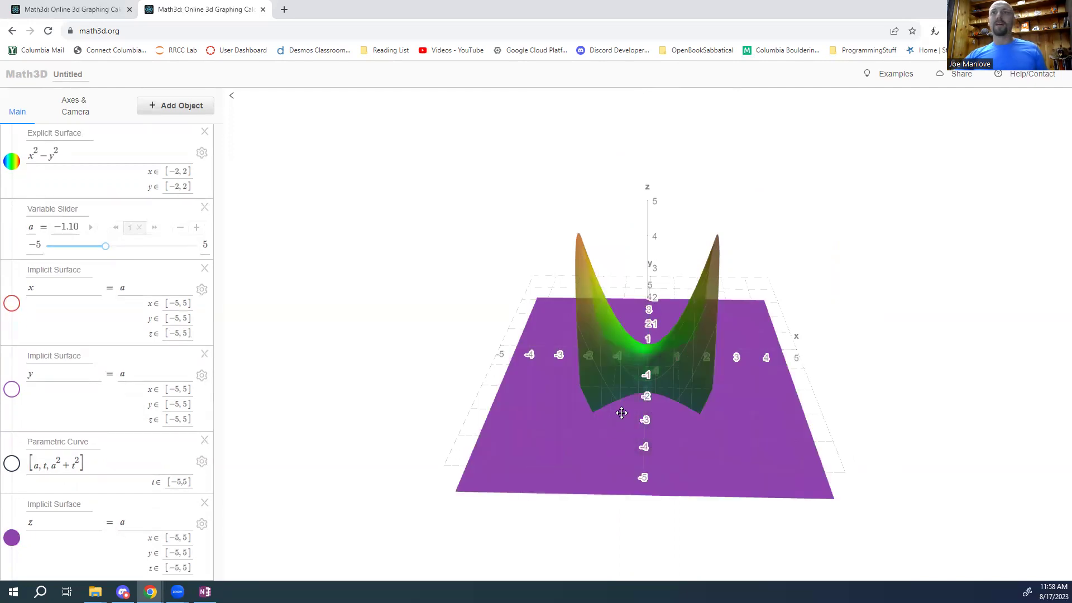
{"action": "left_click_drag", "start_coordinate": [624, 437], "coordinate": [620, 476]}
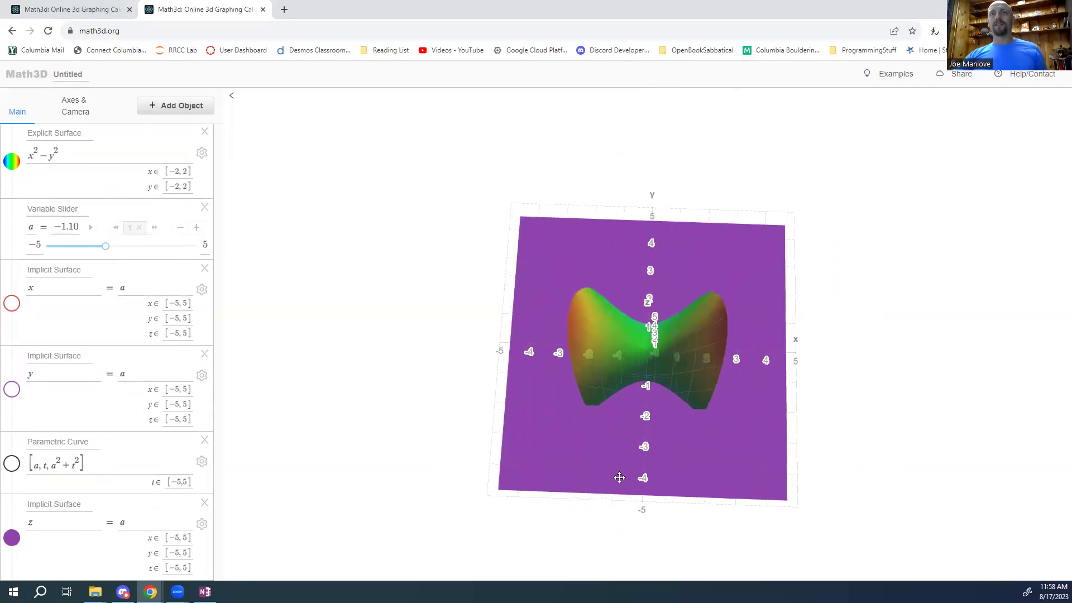
{"action": "left_click_drag", "start_coordinate": [106, 246], "coordinate": [132, 249]}
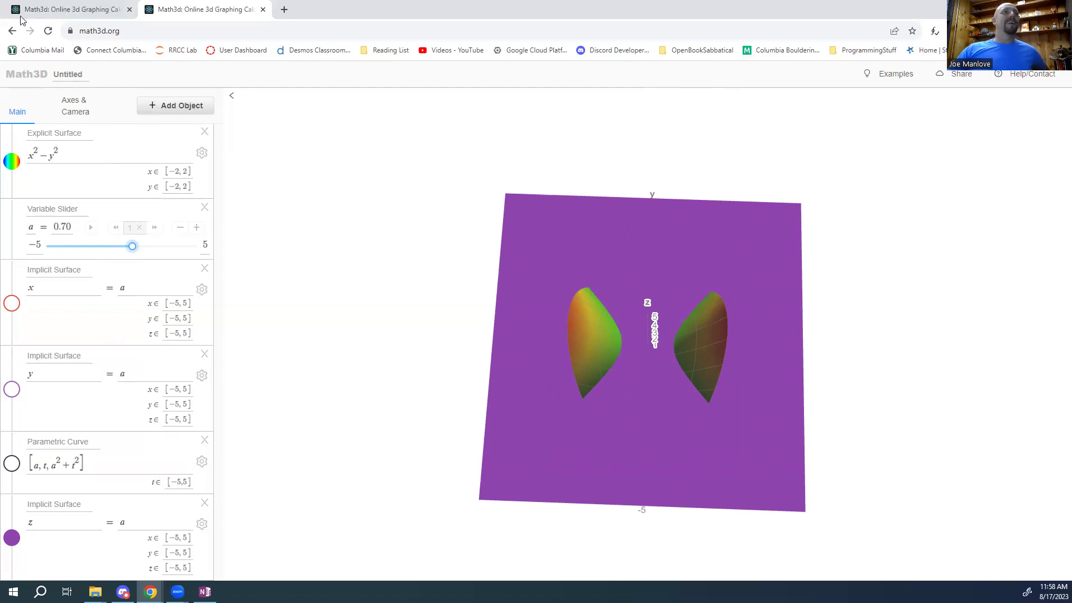
Step: Retitle the saddle surface 'Hyperbolic Paraboloid', fixing the spelling of Paraboloid
{"action": "left_click", "coordinate": [57, 136]}
{"action": "key", "text": "BackSpace"}
{"action": "key", "text": "BackSpace"}
{"action": "key", "text": "BackSpace"}
{"action": "key", "text": "BackSpace"}
{"action": "key", "text": "BackSpace"}
{"action": "key", "text": "BackSpace"}
{"action": "key", "text": "BackSpace"}
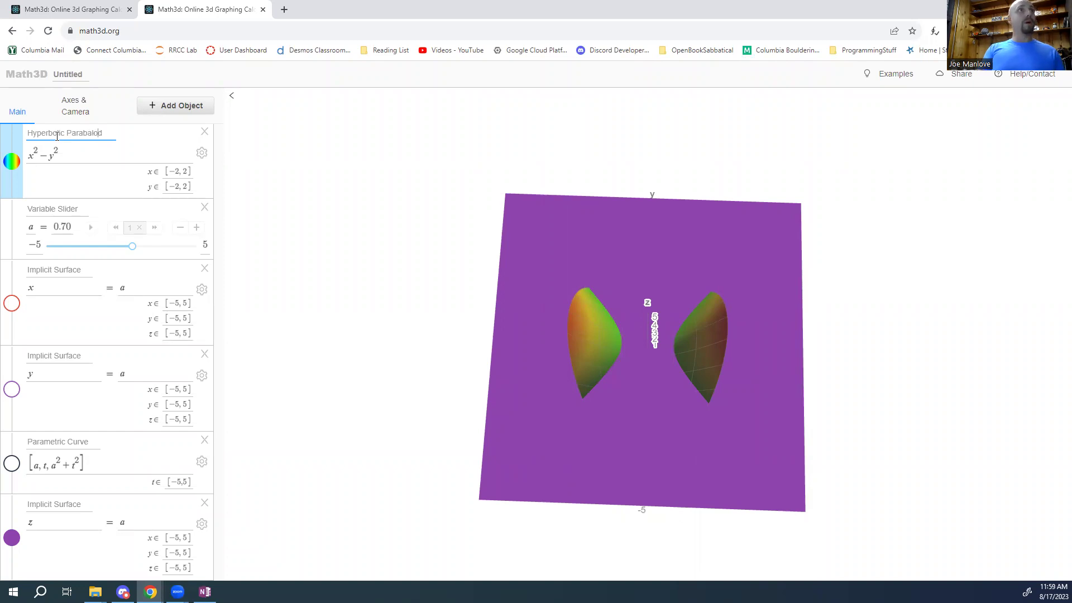
{"action": "type", "text": "d"}
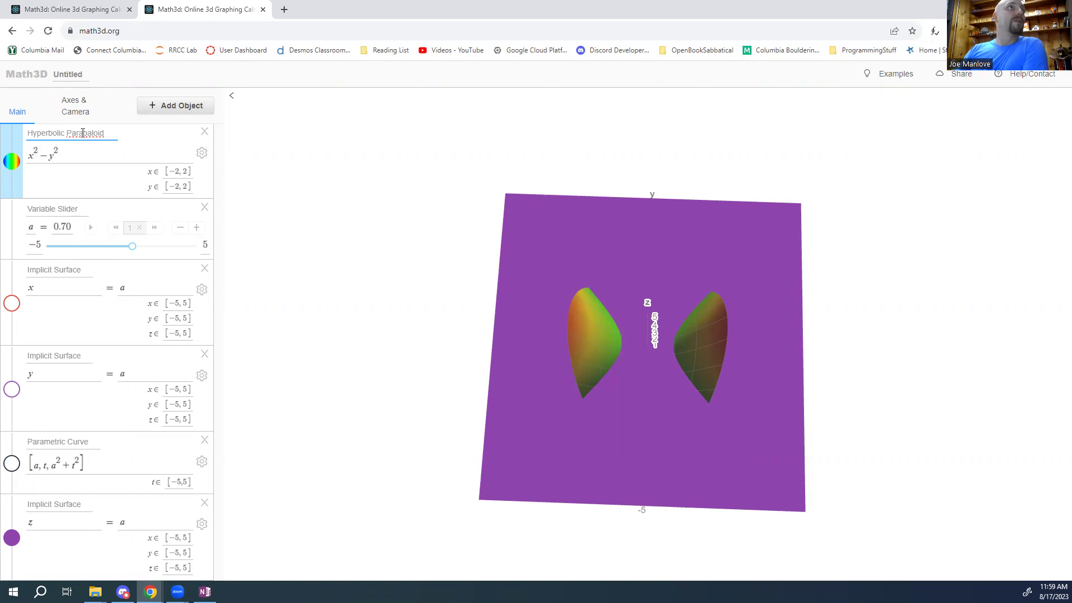
{"action": "right_click", "coordinate": [82, 133]}
{"action": "left_click", "coordinate": [90, 139]}
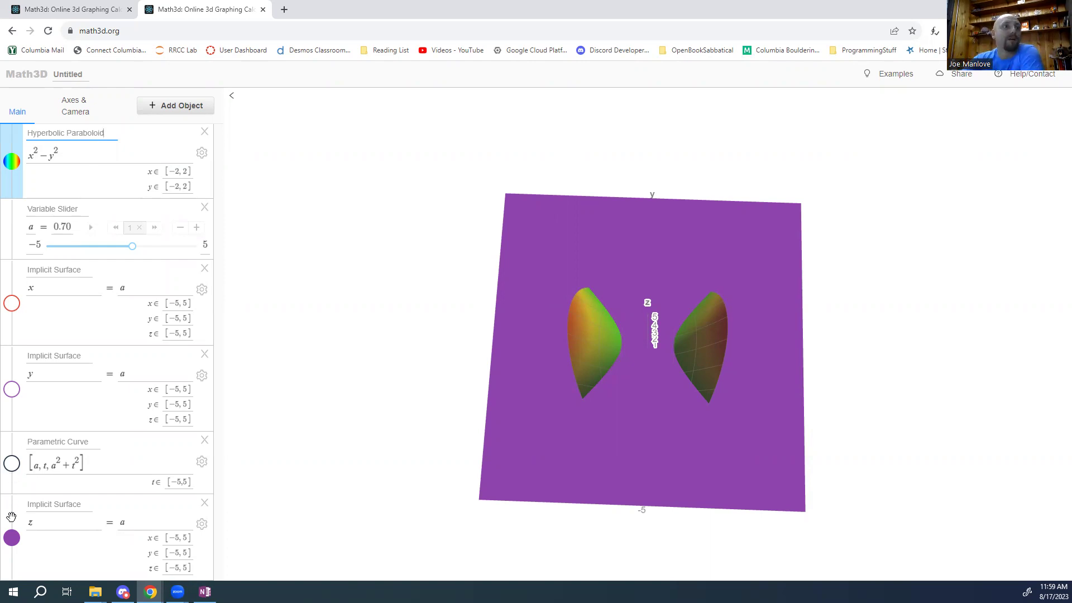
Step: Hide the z = a plane and hyperbolic paraboloid, and show the circular paraboloid
{"action": "left_click", "coordinate": [12, 540]}
{"action": "left_click_drag", "start_coordinate": [577, 310], "coordinate": [530, 266]}
{"action": "scroll", "coordinate": [72, 181], "scroll_direction": "up", "scroll_amount": 2}
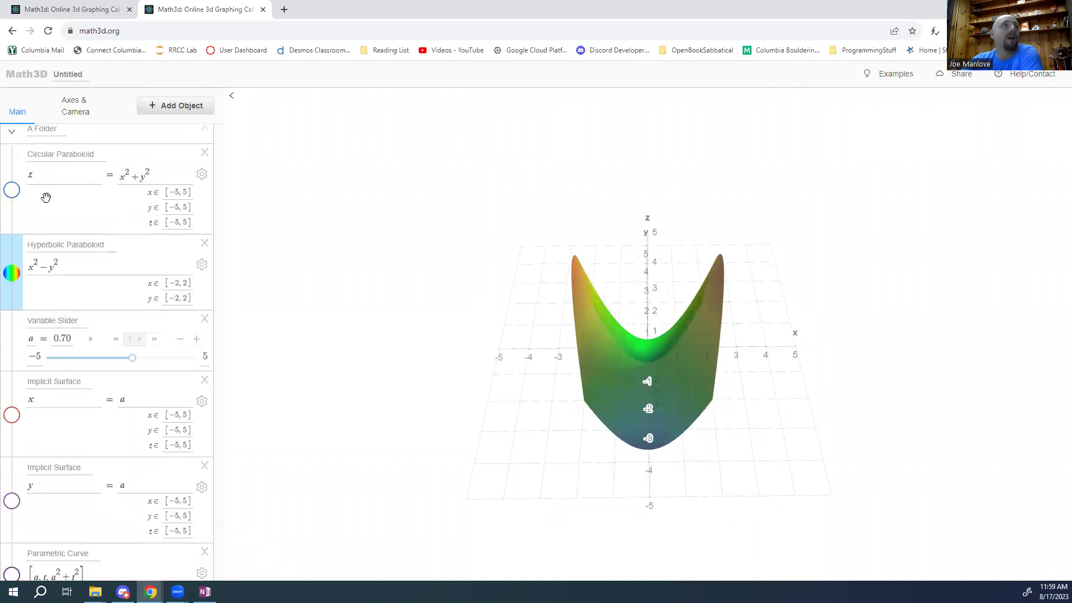
{"action": "left_click", "coordinate": [11, 190]}
{"action": "left_click", "coordinate": [12, 273]}
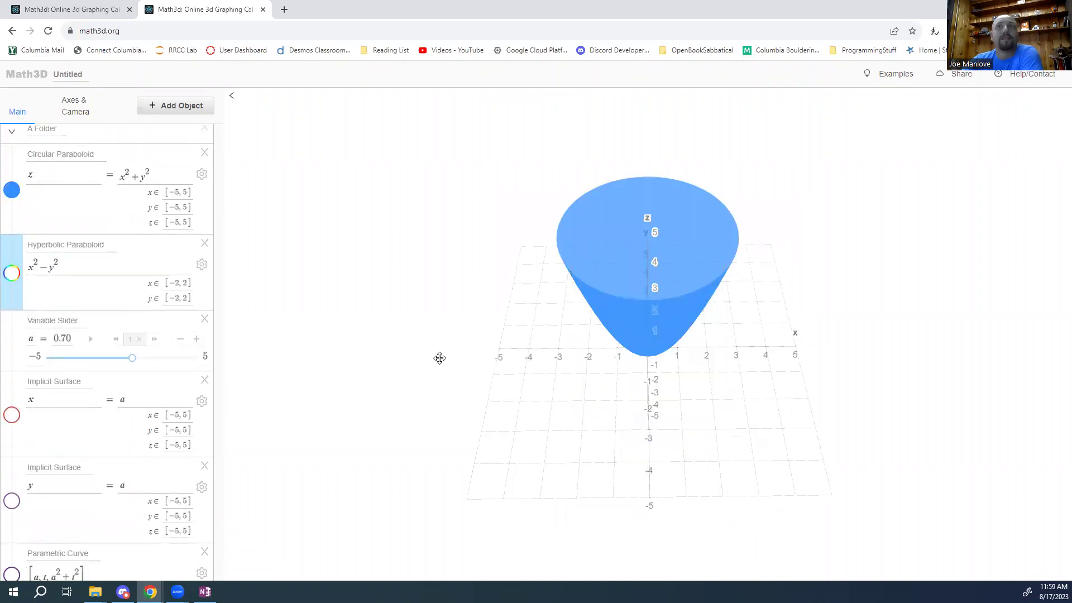
{"action": "mouse_move", "coordinate": [441, 356]}
{"action": "left_mouse_down"}
{"action": "mouse_move", "coordinate": [440, 345]}
{"action": "mouse_move", "coordinate": [450, 359]}
{"action": "mouse_move", "coordinate": [426, 359]}
{"action": "left_mouse_up"}
Step: Set the z-axis scale to .2 in the axes settings
{"action": "left_click", "coordinate": [84, 106]}
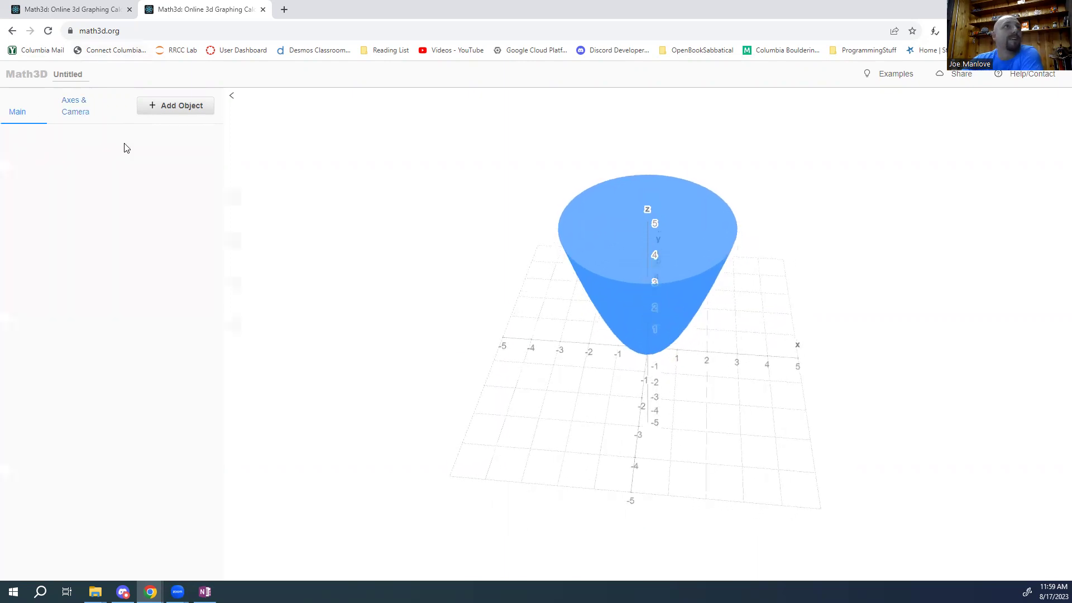
{"action": "left_click", "coordinate": [187, 290]}
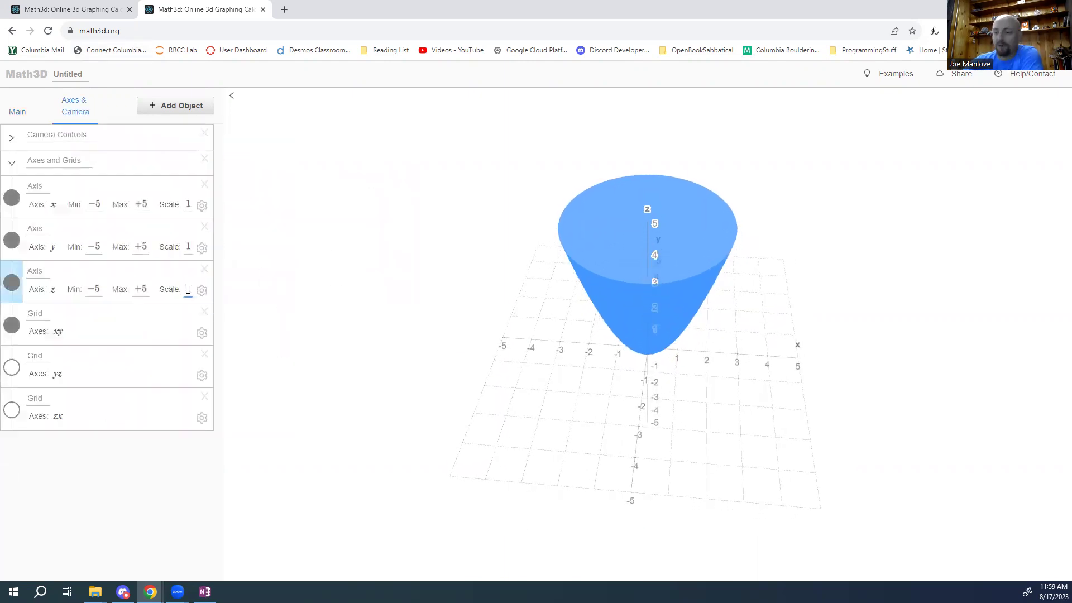
{"action": "type", "text": "0.1"}
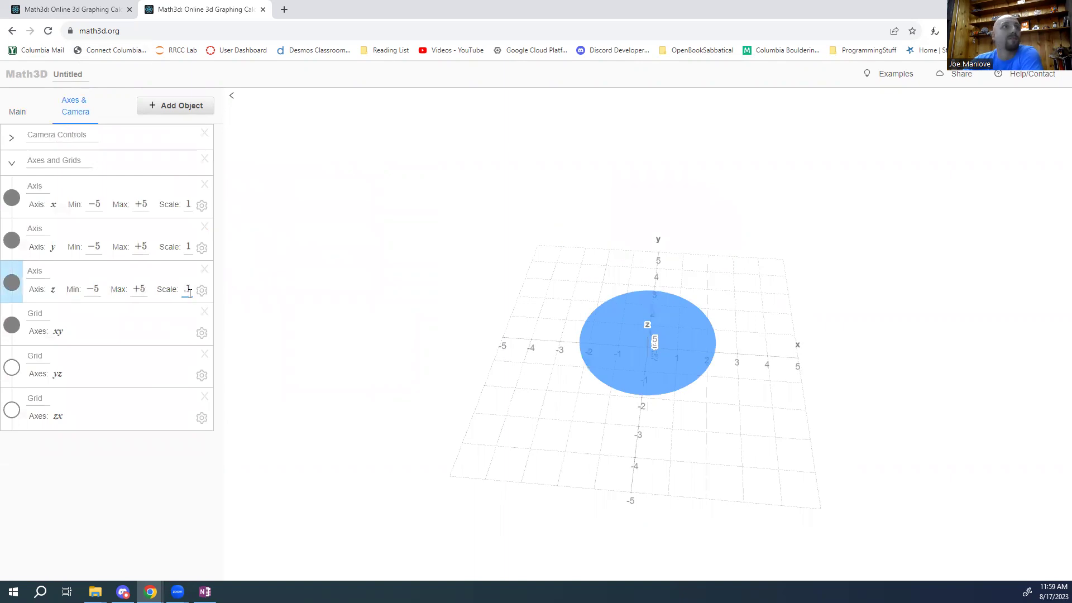
{"action": "left_click", "coordinate": [190, 291]}
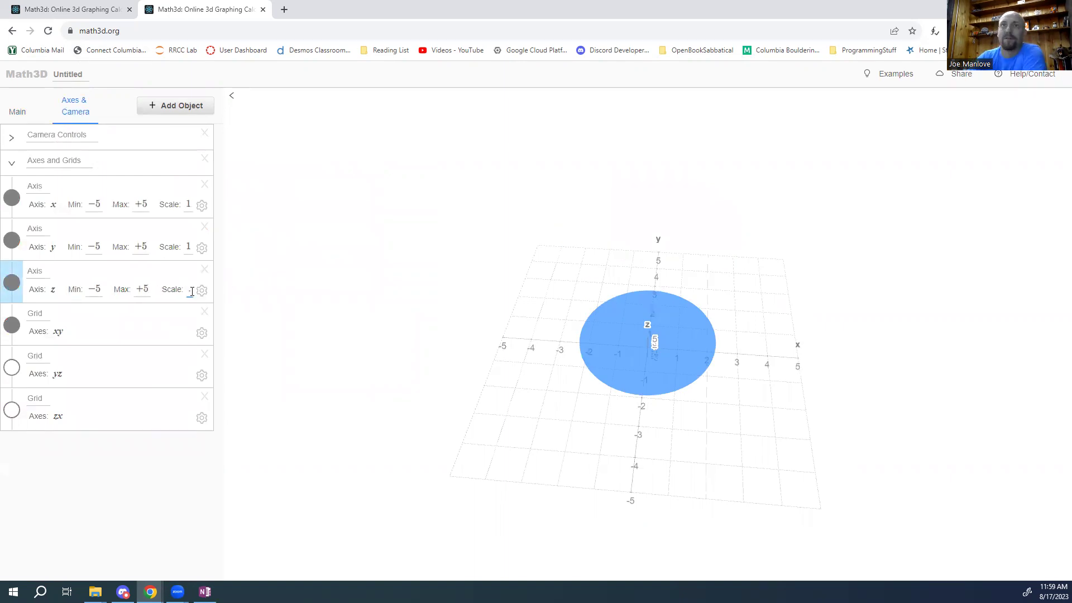
{"action": "key", "text": "Delete"}
{"action": "type", "text": "2"}
{"action": "left_click", "coordinate": [17, 112]}
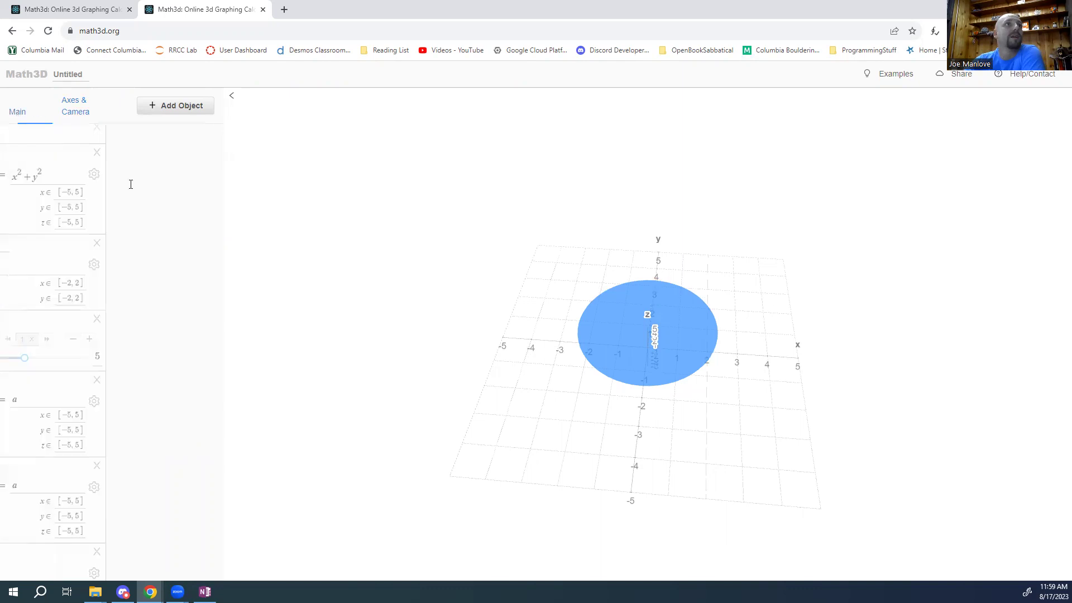
Step: Turn on shading for the circular paraboloid and close its settings panel
{"action": "left_click", "coordinate": [201, 174]}
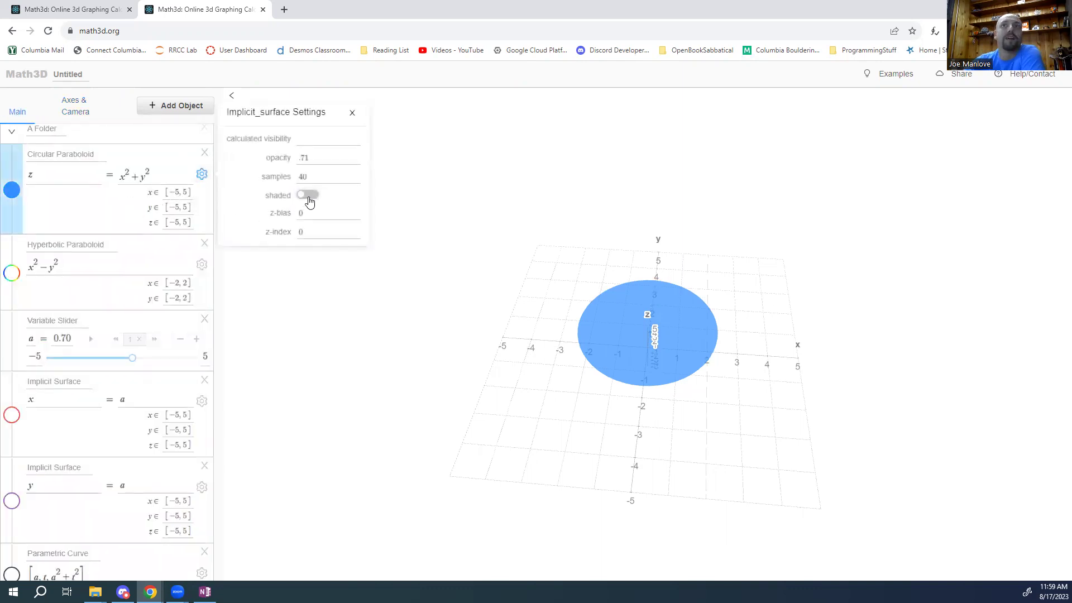
{"action": "left_click", "coordinate": [307, 194]}
{"action": "mouse_move", "coordinate": [596, 392]}
{"action": "left_mouse_down"}
{"action": "mouse_move", "coordinate": [581, 342]}
{"action": "mouse_move", "coordinate": [521, 339]}
{"action": "mouse_move", "coordinate": [627, 348]}
{"action": "left_mouse_up"}
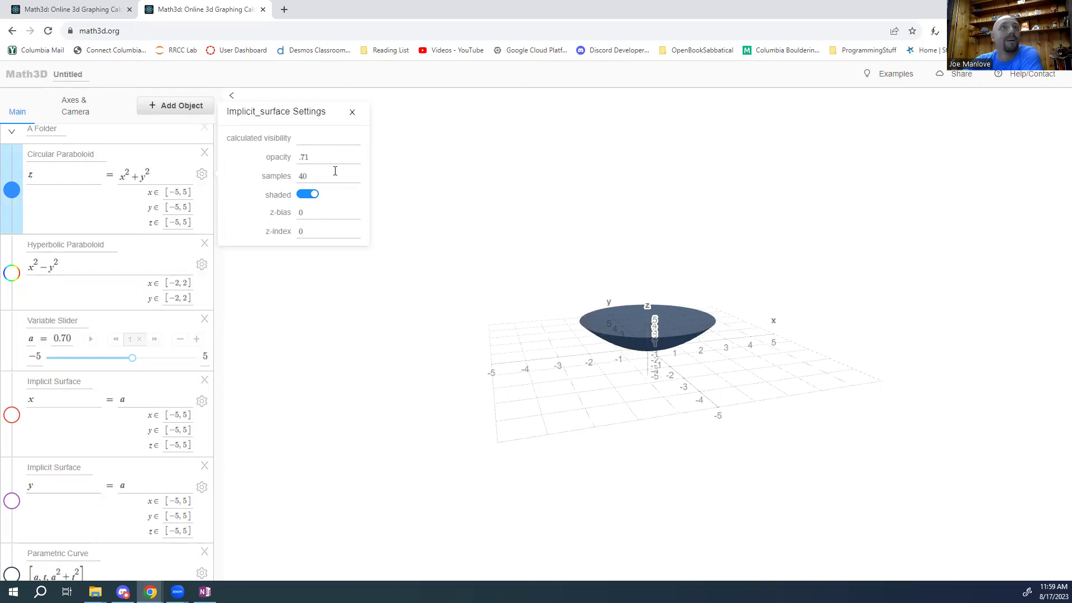
{"action": "left_click", "coordinate": [352, 112]}
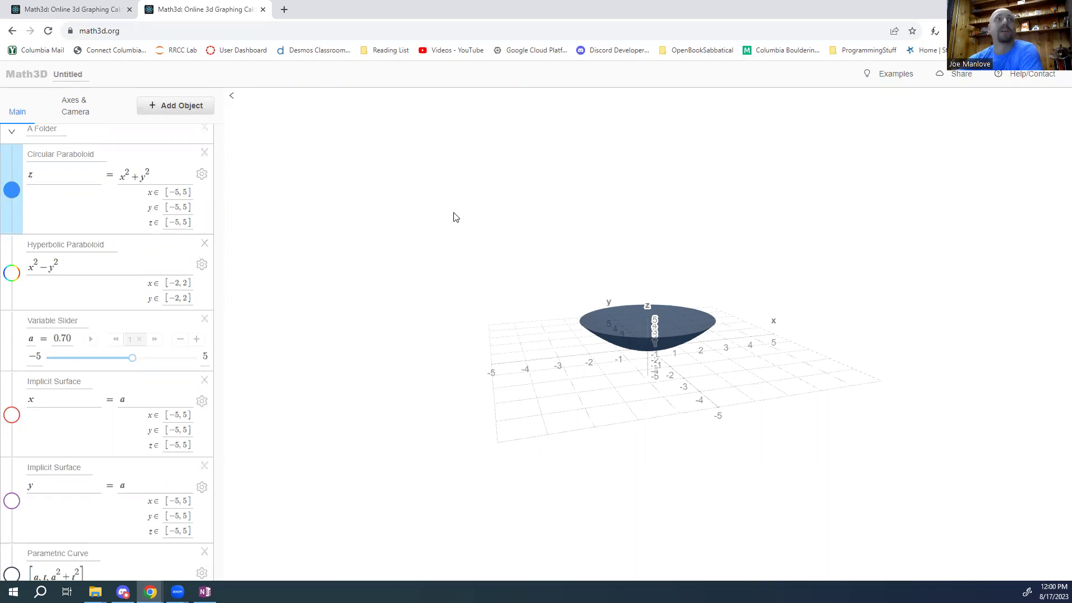
Step: Change the paraboloid's equation to z = 2x² + y²
{"action": "left_click", "coordinate": [133, 177]}
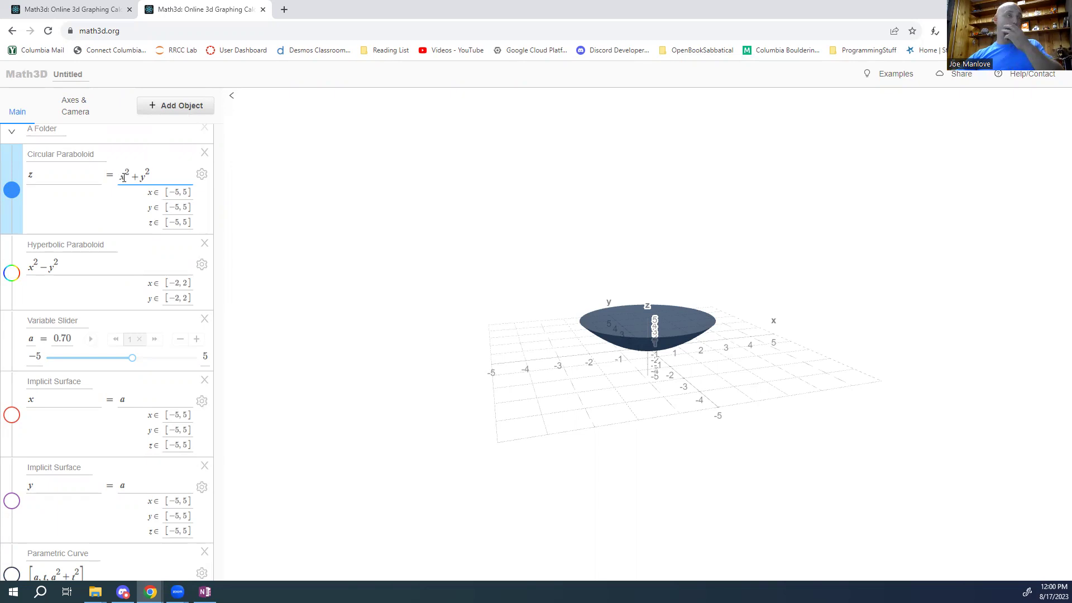
{"action": "type", "text": "2"}
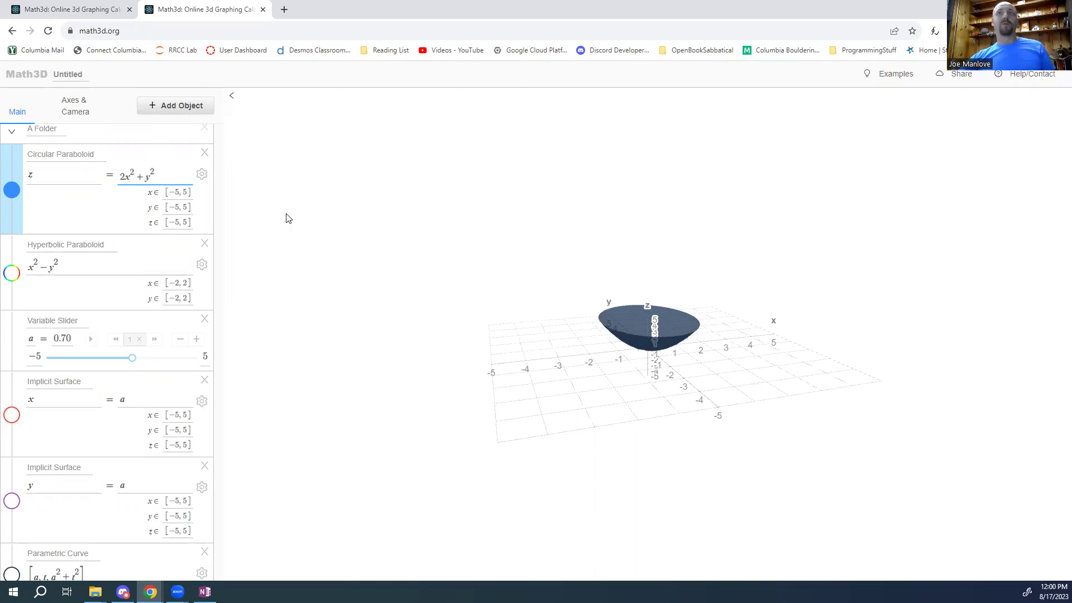
{"action": "left_click_drag", "start_coordinate": [594, 296], "coordinate": [615, 317]}
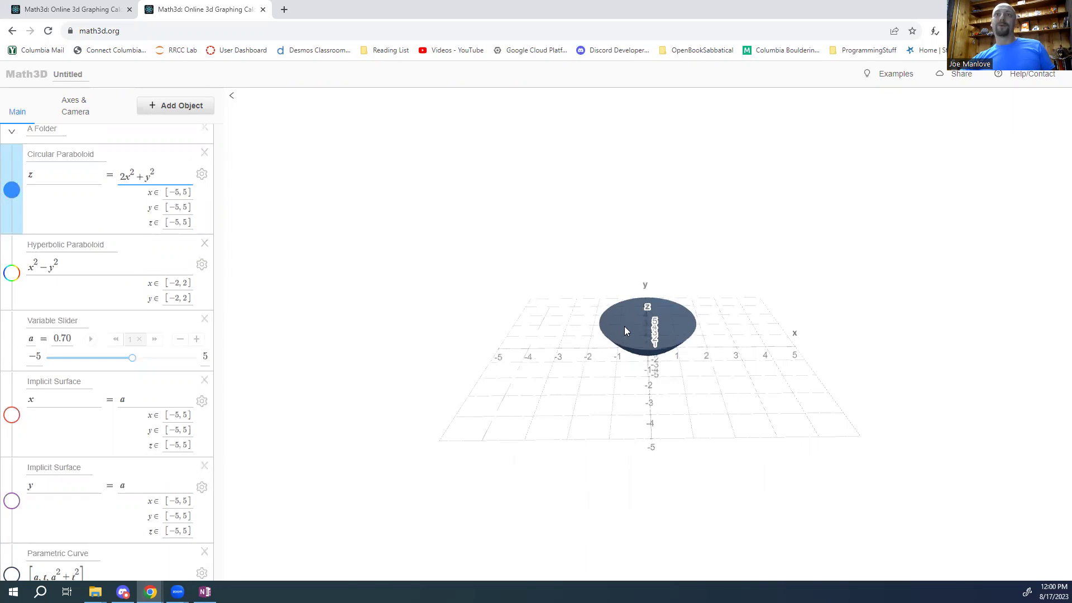
Step: Briefly show the y = a plane, then display the z = a plane slicing the paraboloid from above
{"action": "left_click", "coordinate": [11, 500]}
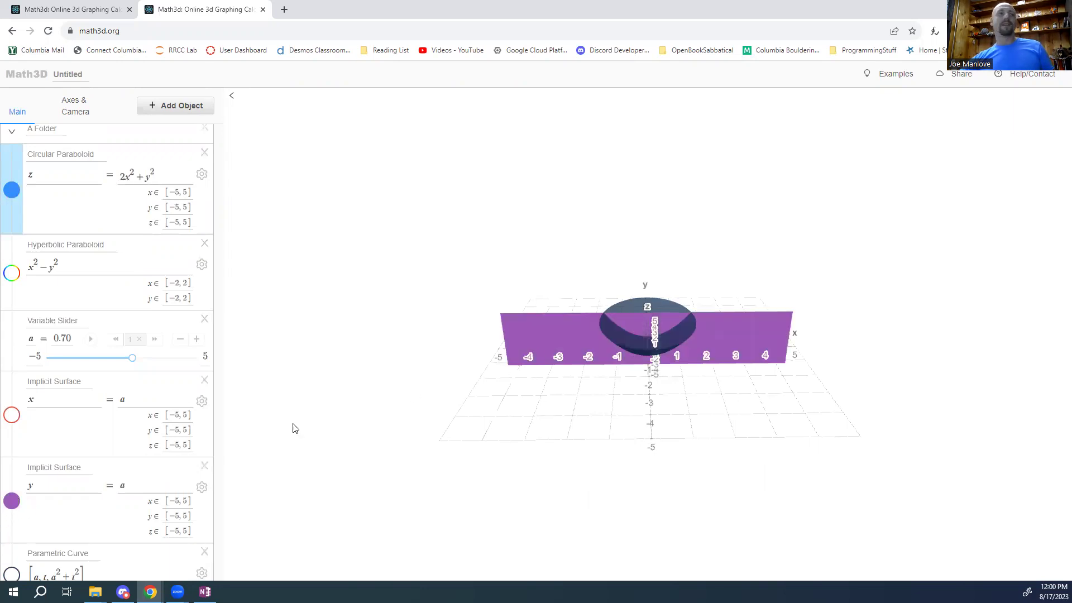
{"action": "left_click", "coordinate": [11, 501]}
{"action": "scroll", "coordinate": [11, 505], "scroll_direction": "down", "scroll_amount": 2}
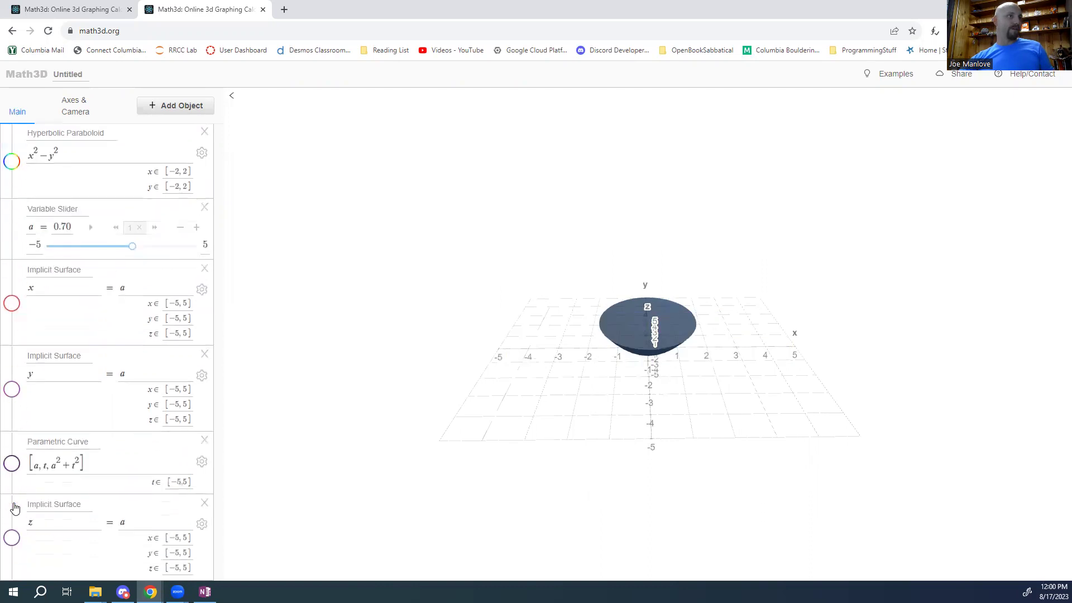
{"action": "left_click", "coordinate": [12, 537]}
{"action": "left_click_drag", "start_coordinate": [584, 318], "coordinate": [574, 364]}
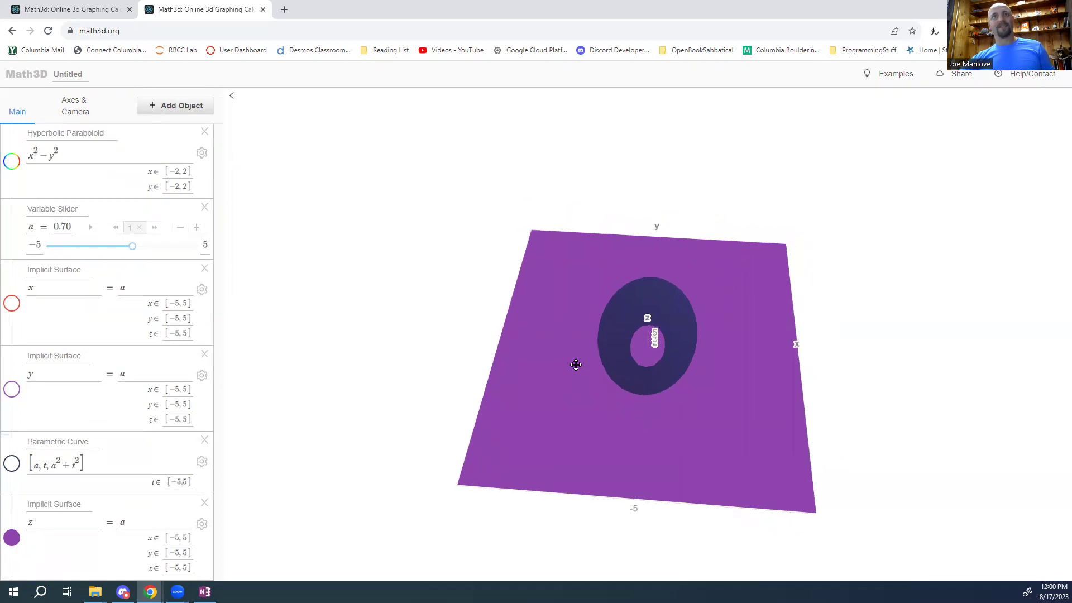
Step: Reset the z-axis scale to 1 and view the tall paraboloid from the side
{"action": "left_click", "coordinate": [85, 114]}
{"action": "double_click", "coordinate": [188, 289]}
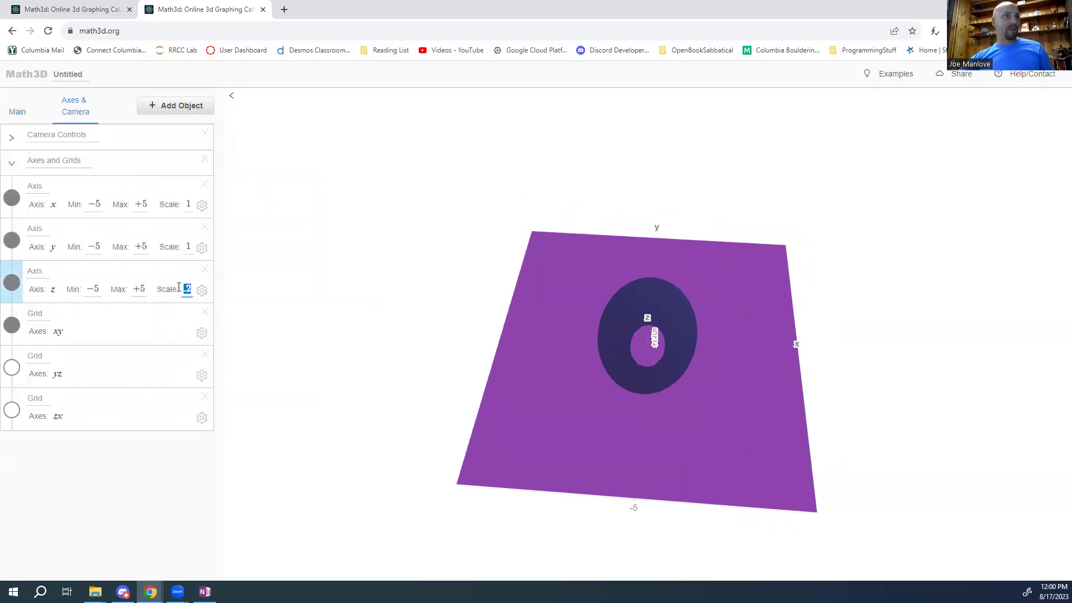
{"action": "type", "text": "1"}
{"action": "left_click_drag", "start_coordinate": [578, 340], "coordinate": [530, 325]}
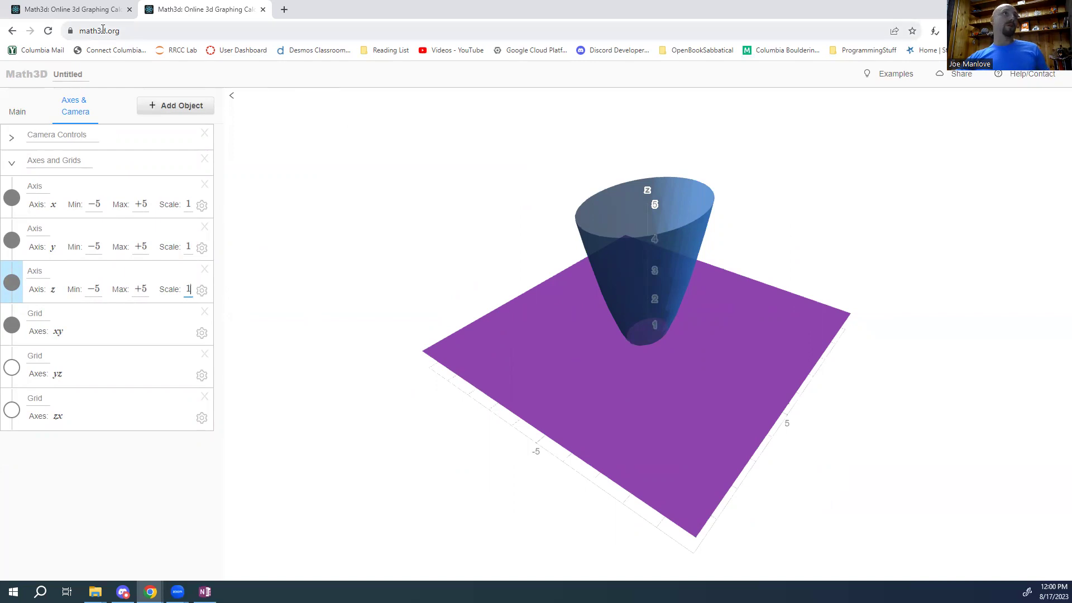
Step: Return to the hyperboloid session, close its settings panel, and orbit the hyperboloid
{"action": "left_click", "coordinate": [84, 10]}
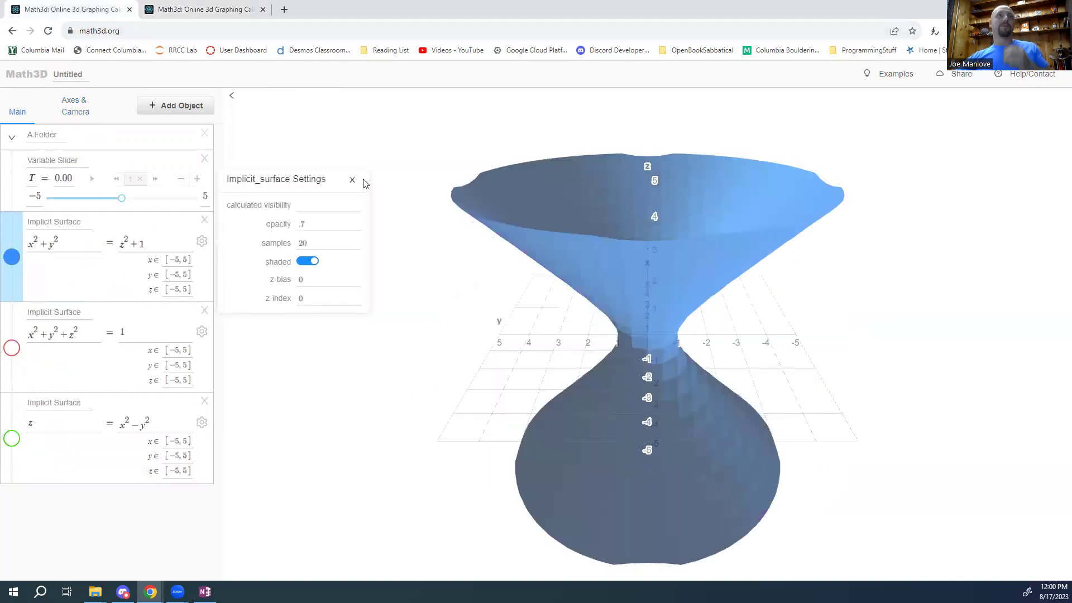
{"action": "left_click", "coordinate": [353, 179]}
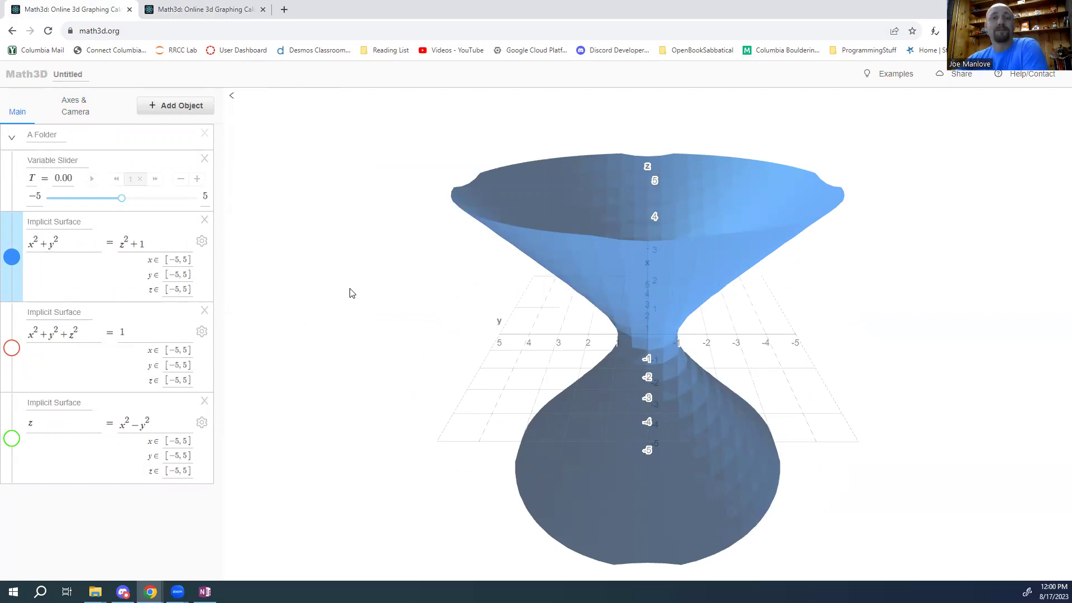
{"action": "left_click_drag", "start_coordinate": [327, 289], "coordinate": [369, 344]}
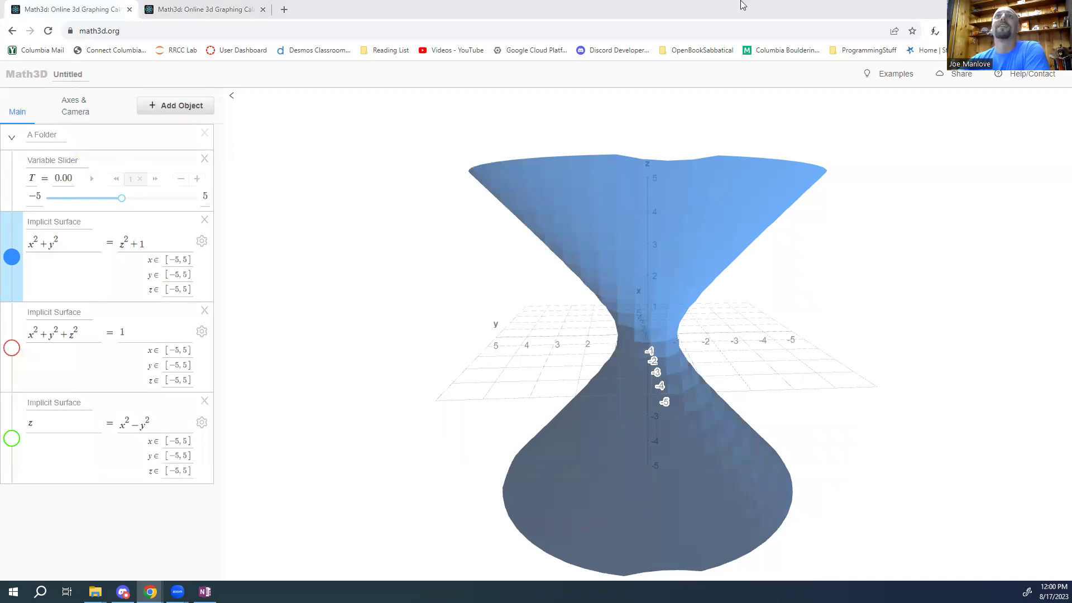
{"action": "key", "text": "alt+Tab"}
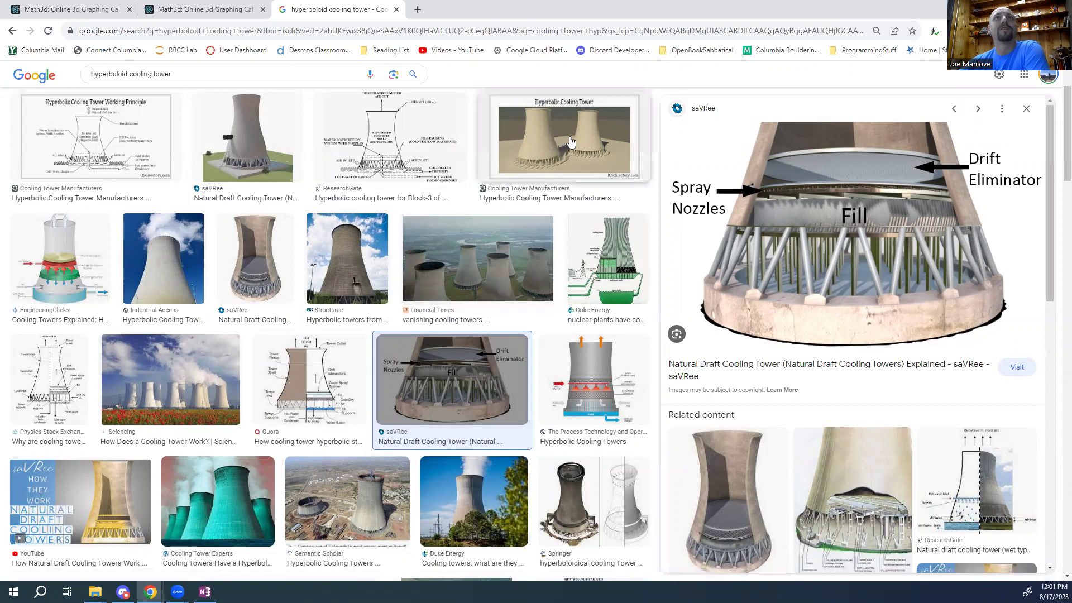
Step: Go back from the cooling tower images to the Math3D hyperboloid tab
{"action": "left_click", "coordinate": [134, 10]}
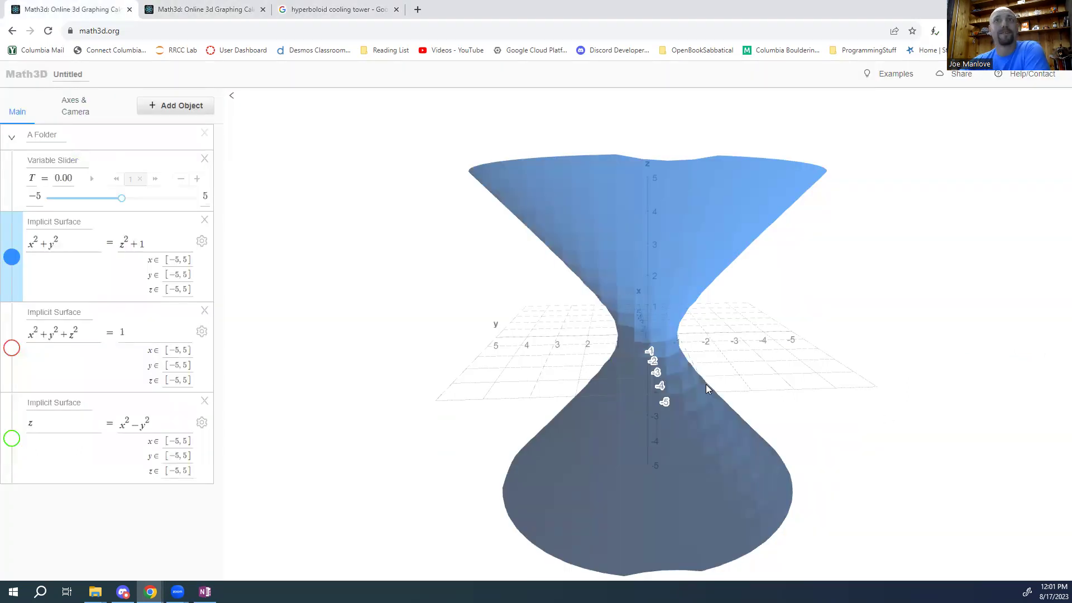
{"action": "left_click_drag", "start_coordinate": [705, 385], "coordinate": [701, 364]}
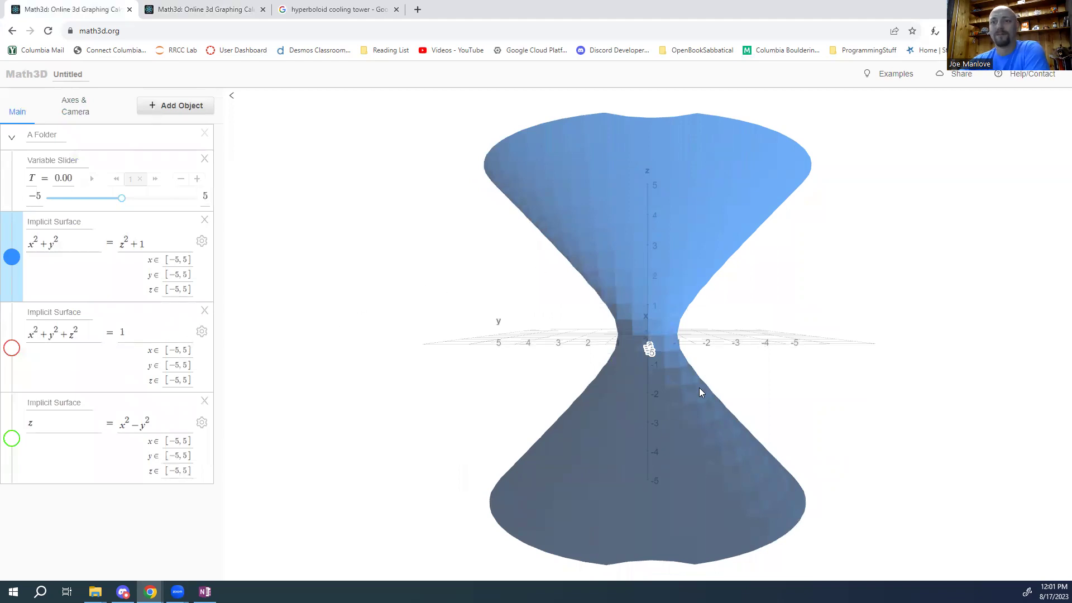
{"action": "mouse_move", "coordinate": [699, 388]}
{"action": "left_mouse_down"}
{"action": "mouse_move", "coordinate": [701, 373]}
{"action": "mouse_move", "coordinate": [686, 382]}
{"action": "mouse_move", "coordinate": [702, 396]}
{"action": "left_mouse_up"}
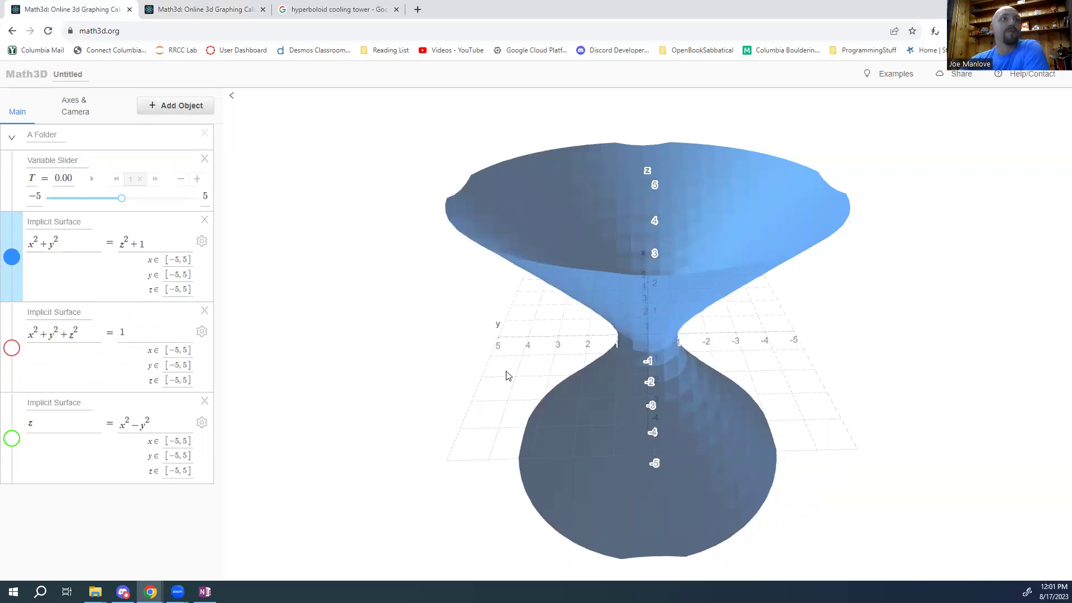
{"action": "left_click_drag", "start_coordinate": [556, 376], "coordinate": [555, 364]}
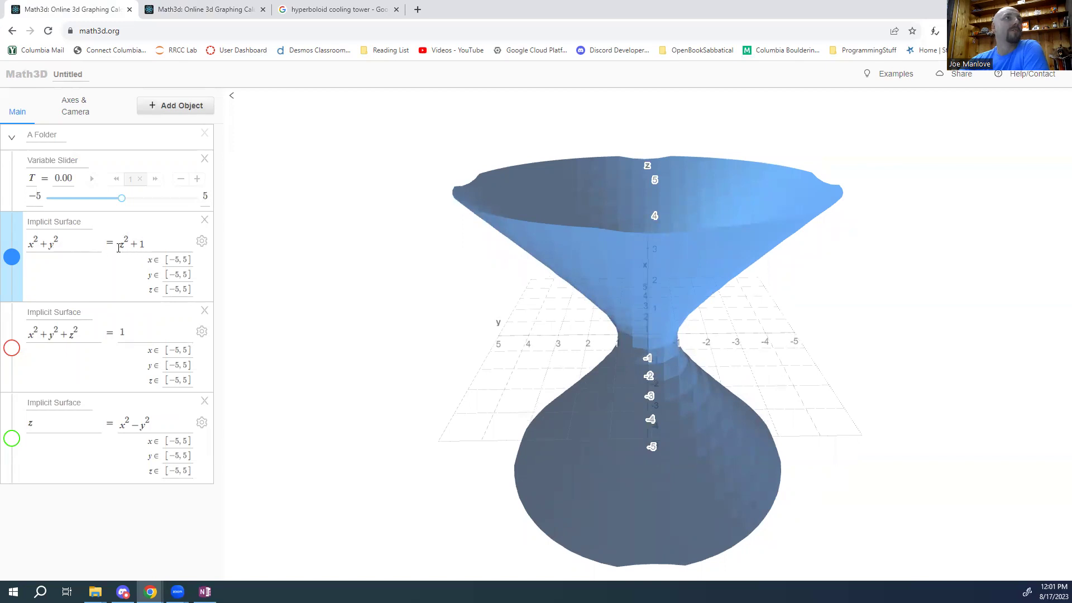
Step: Duplicate the x²+y² = z²+1 surface and edit the copy into x = a
{"action": "left_click", "coordinate": [179, 107]}
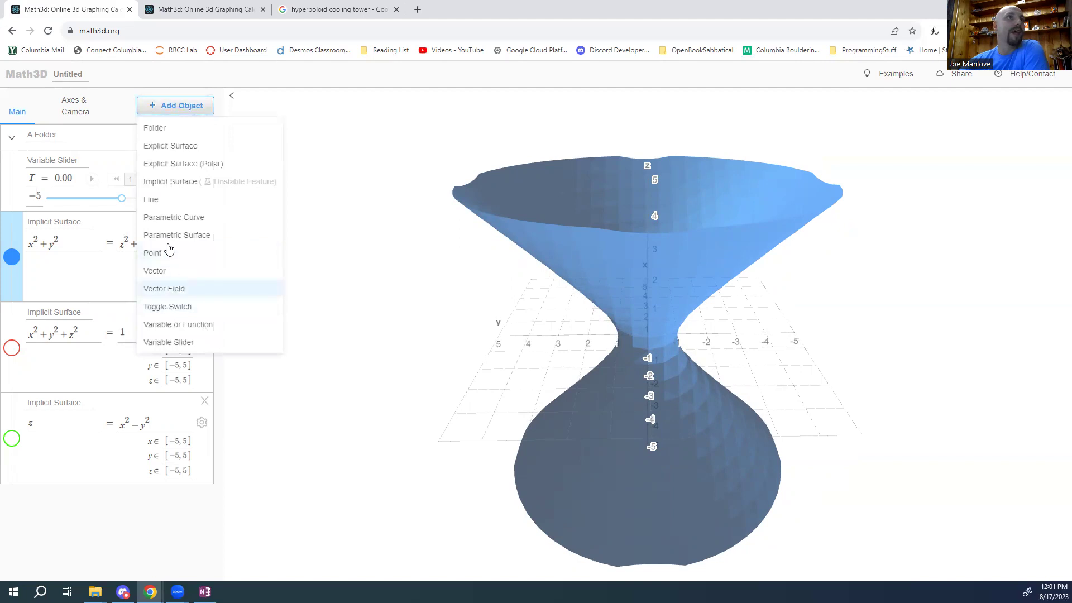
{"action": "left_click", "coordinate": [171, 181]}
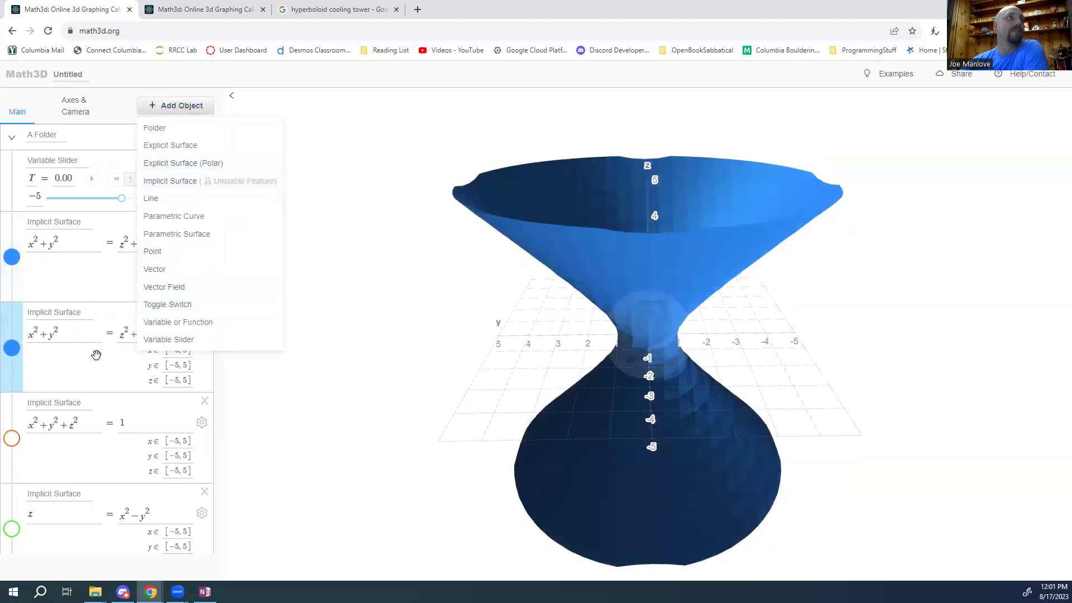
{"action": "left_click", "coordinate": [32, 334]}
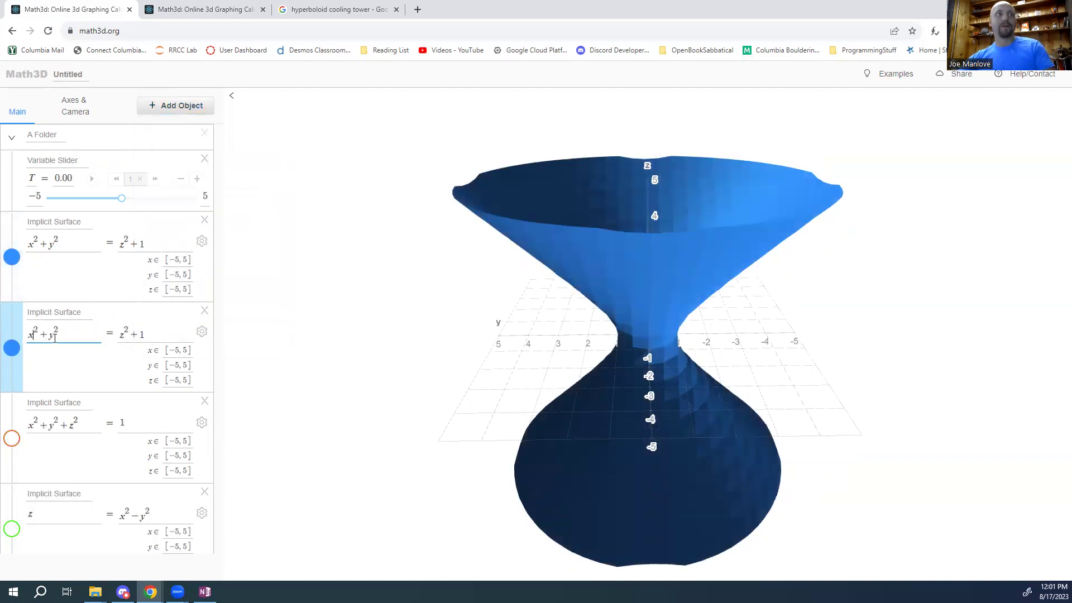
{"action": "left_click_drag", "start_coordinate": [34, 334], "coordinate": [50, 339]}
{"action": "key", "text": "BackSpace"}
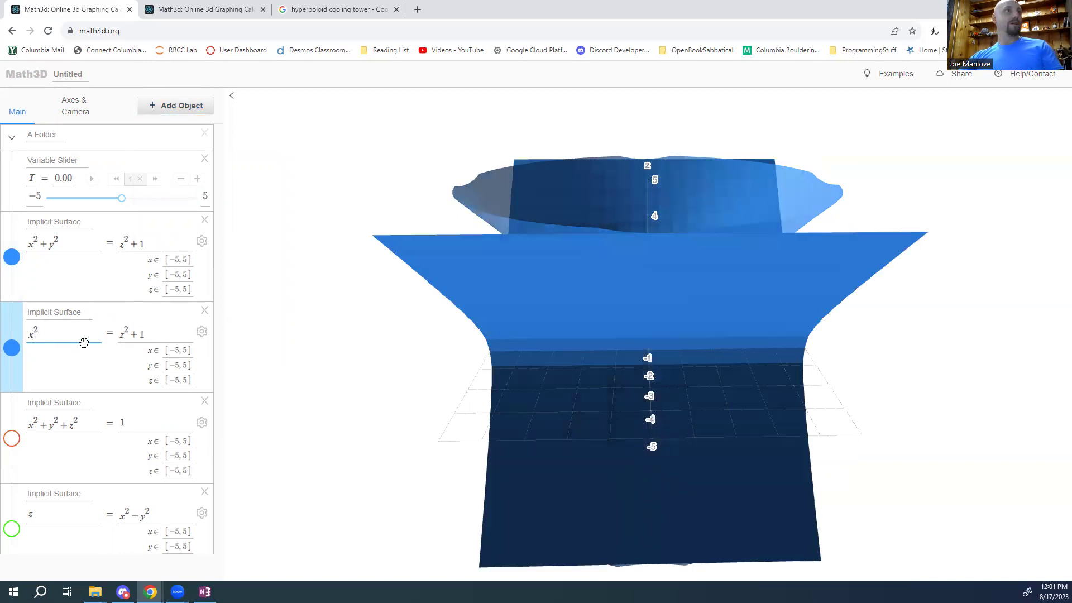
{"action": "key", "text": "BackSpace"}
{"action": "key", "text": "BackSpace"}
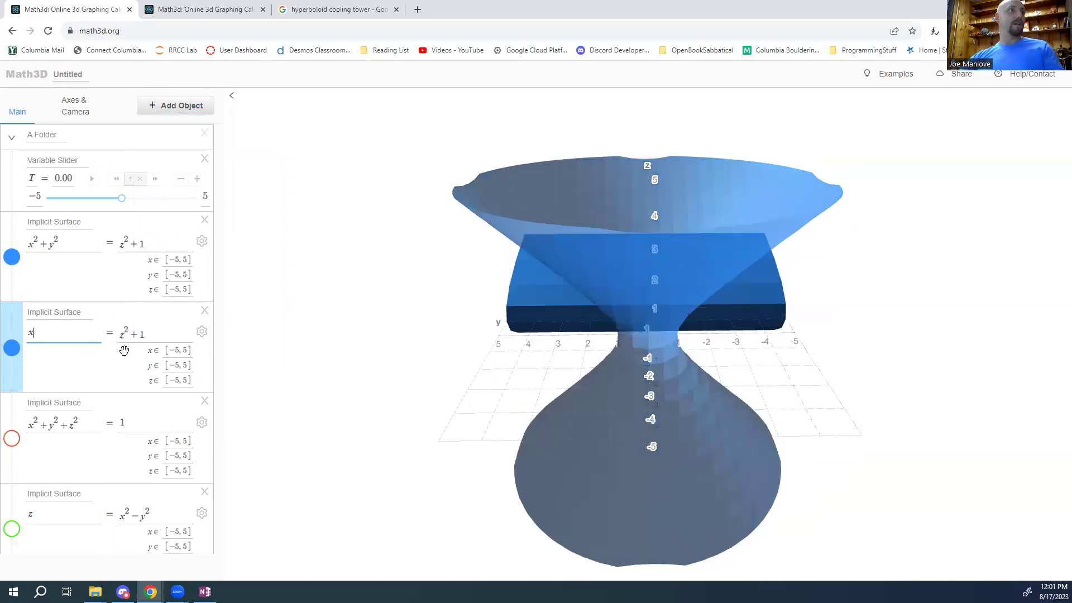
{"action": "left_click_drag", "start_coordinate": [148, 339], "coordinate": [119, 334]}
{"action": "type", "text": "a"}
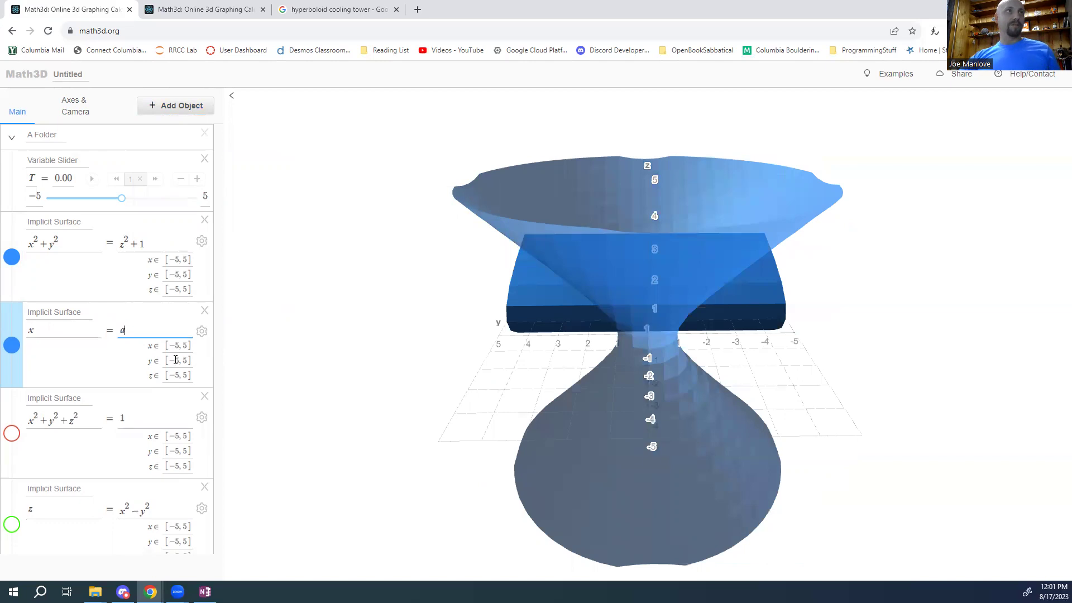
Step: Add a variable slider named a
{"action": "left_click", "coordinate": [175, 105]}
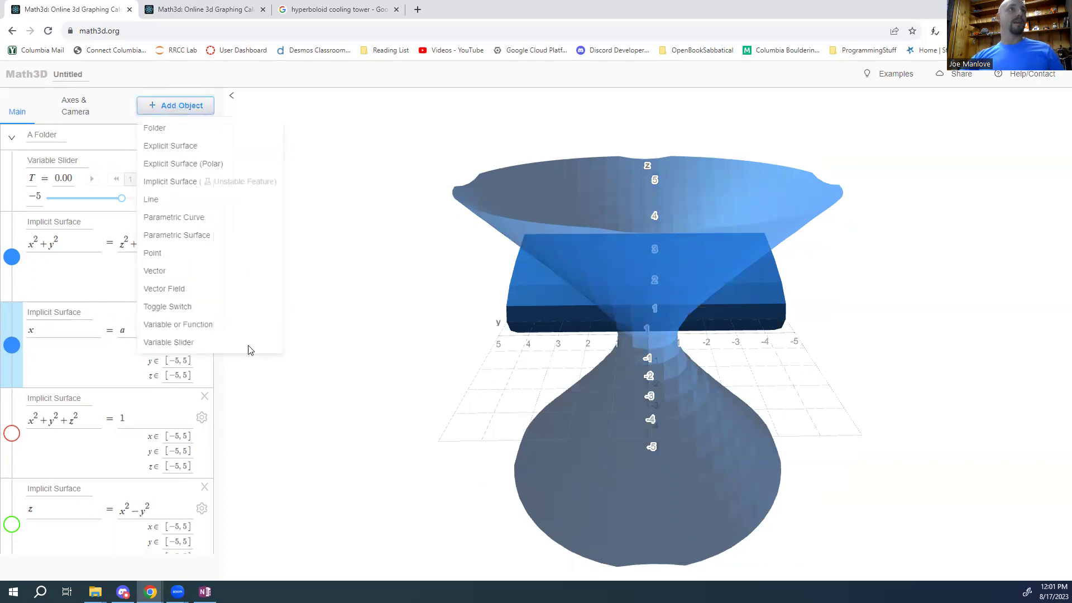
{"action": "left_click", "coordinate": [203, 343]}
{"action": "double_click", "coordinate": [32, 416]}
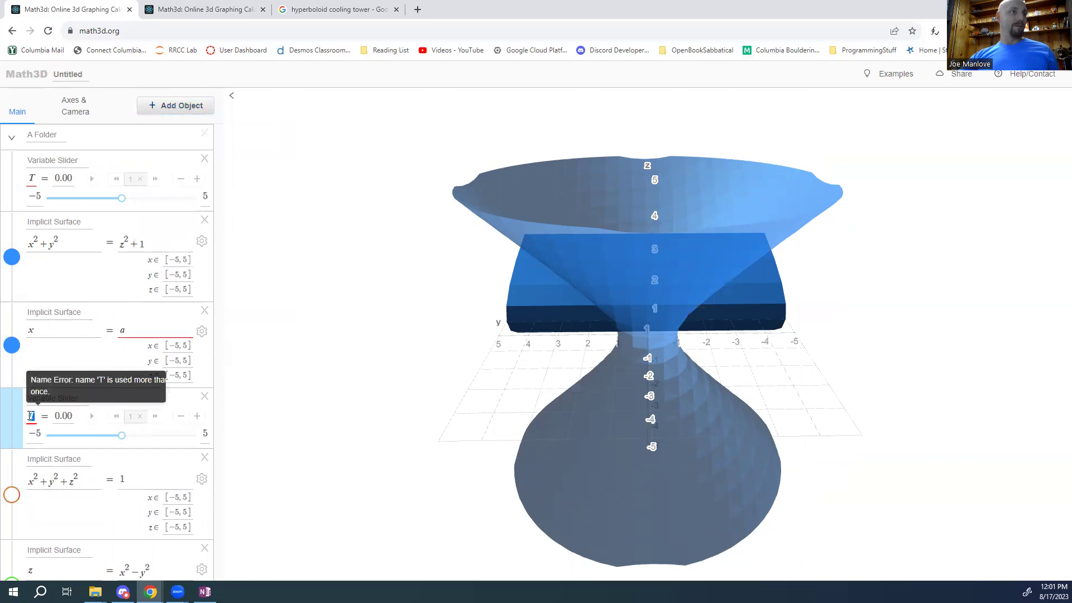
{"action": "type", "text": "a"}
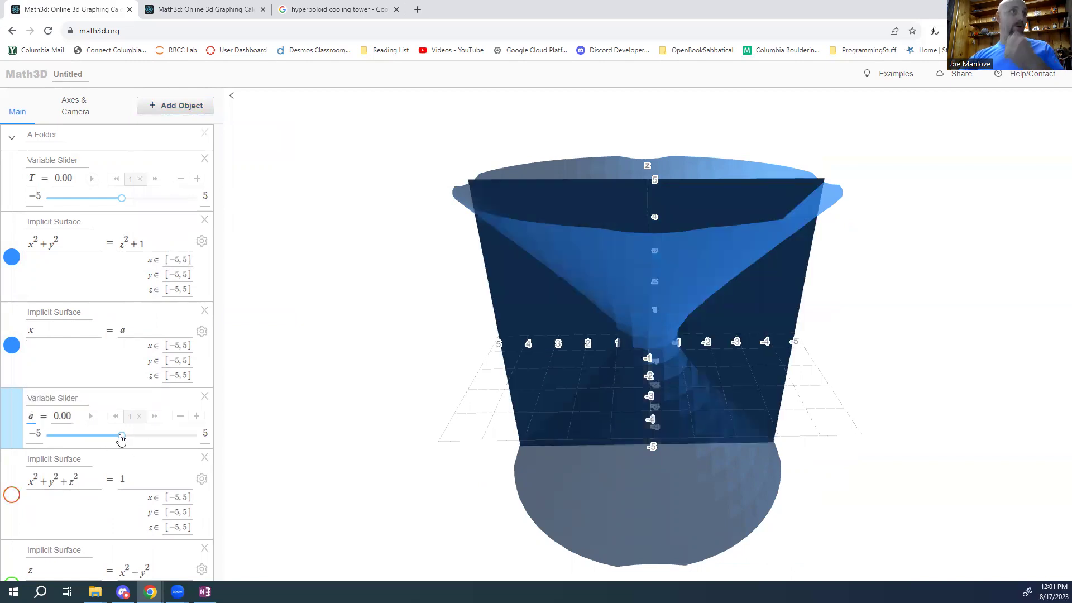
Step: Give the x = a plane opacity .7, shading off, and a green colour
{"action": "left_click", "coordinate": [200, 334]}
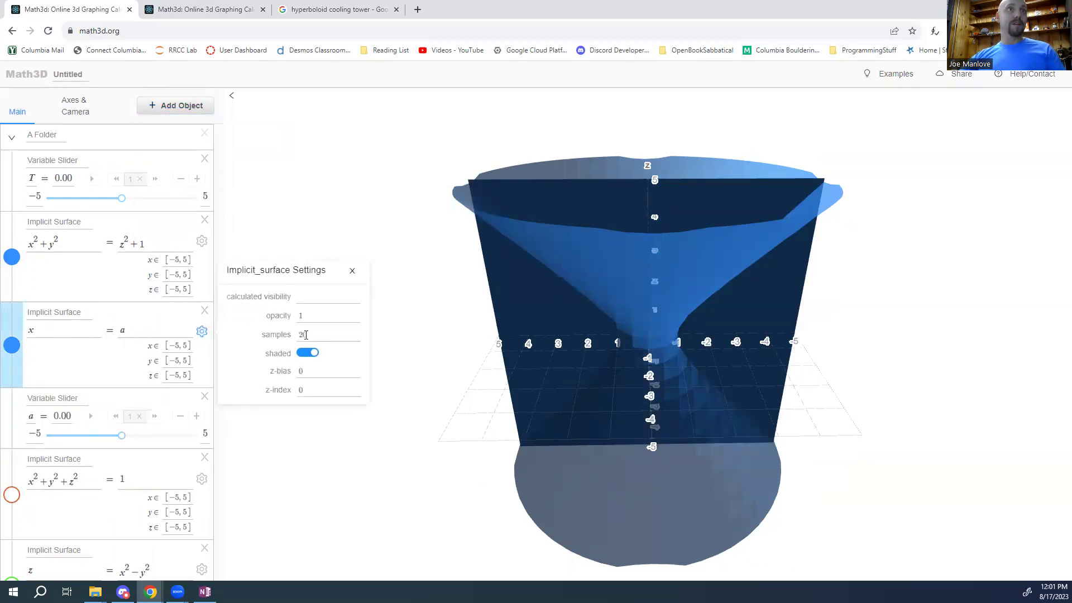
{"action": "double_click", "coordinate": [311, 317]}
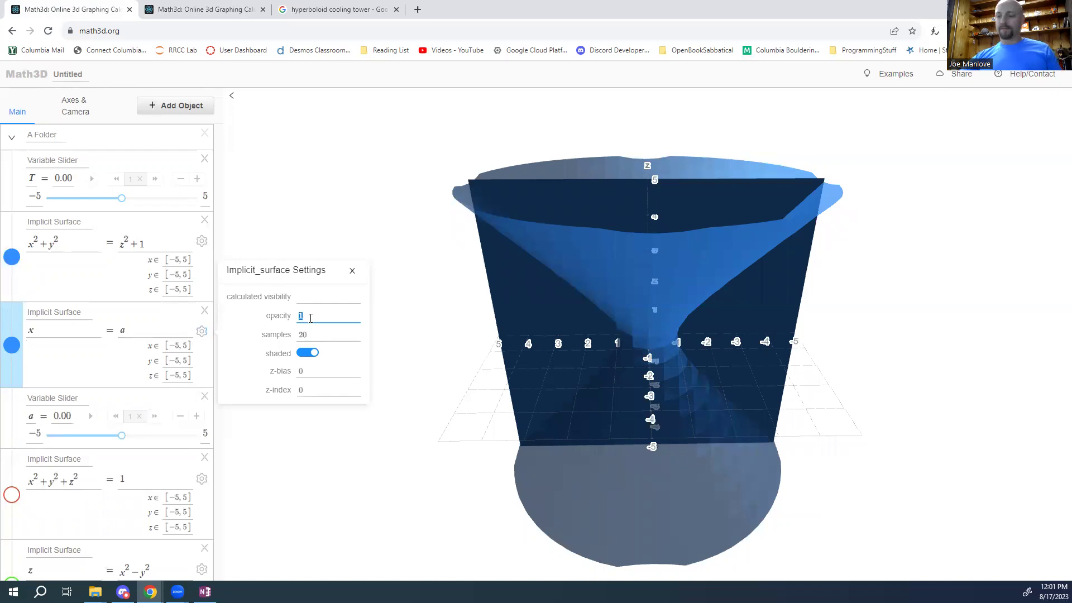
{"action": "type", "text": ".7"}
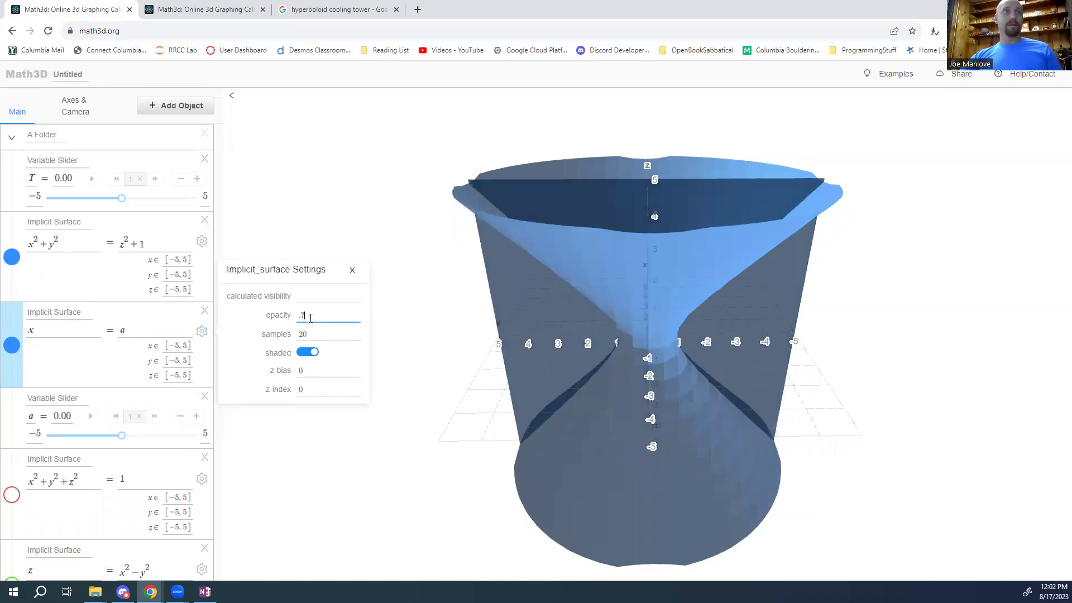
{"action": "left_click", "coordinate": [308, 352]}
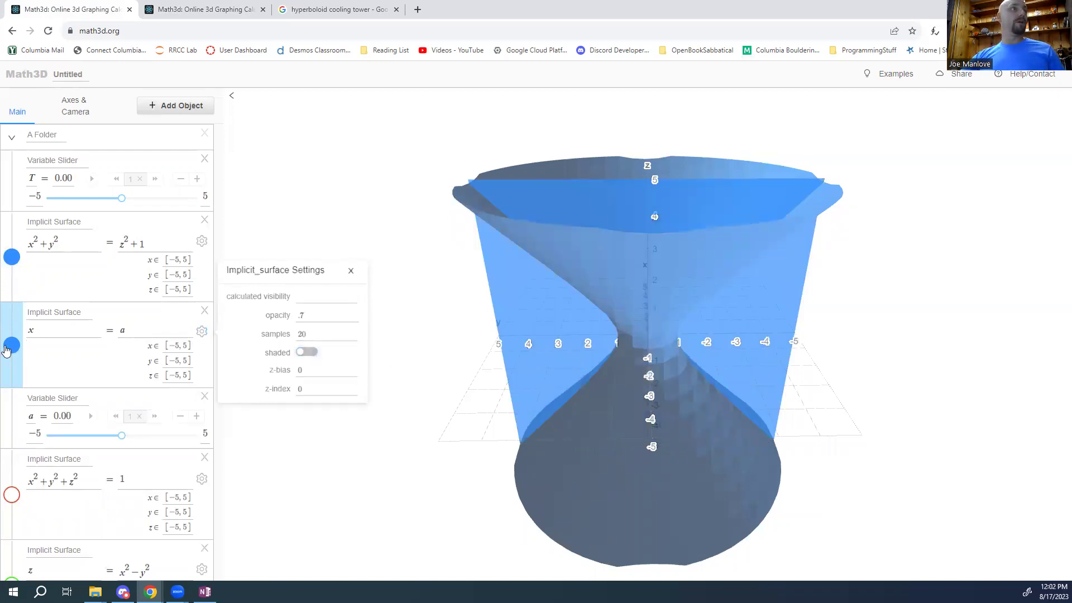
{"action": "mouse_move", "coordinate": [8, 348]}
{"action": "left_click", "coordinate": [45, 335]}
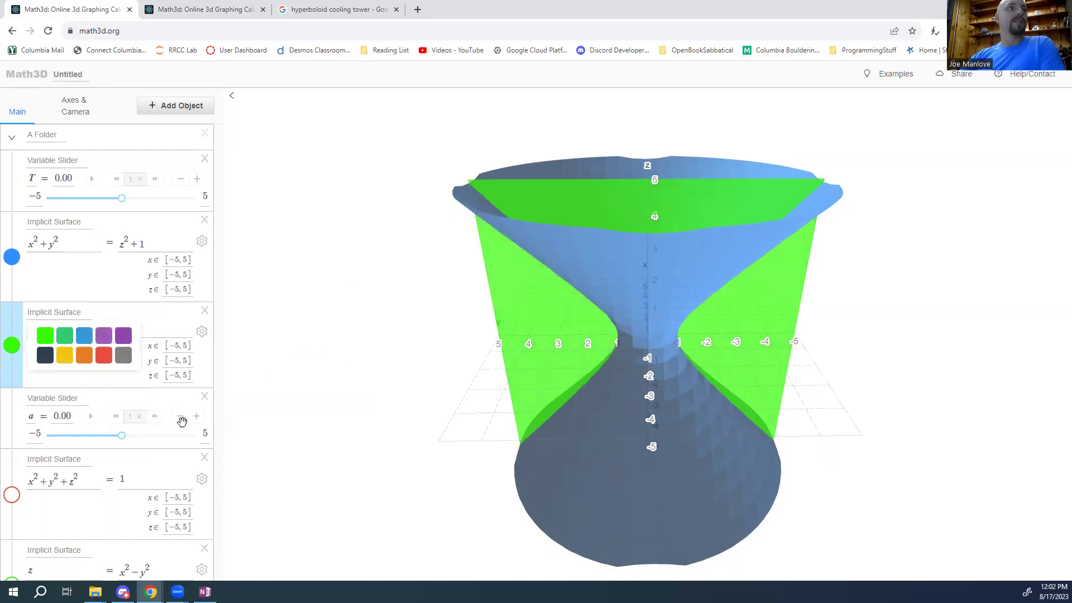
Step: Sweep slider a back and forth, ending at 0.20, while orbiting around the hyperboloid
{"action": "mouse_move", "coordinate": [120, 436]}
{"action": "left_mouse_down"}
{"action": "mouse_move", "coordinate": [131, 437]}
{"action": "mouse_move", "coordinate": [101, 436]}
{"action": "mouse_move", "coordinate": [115, 430]}
{"action": "left_mouse_up"}
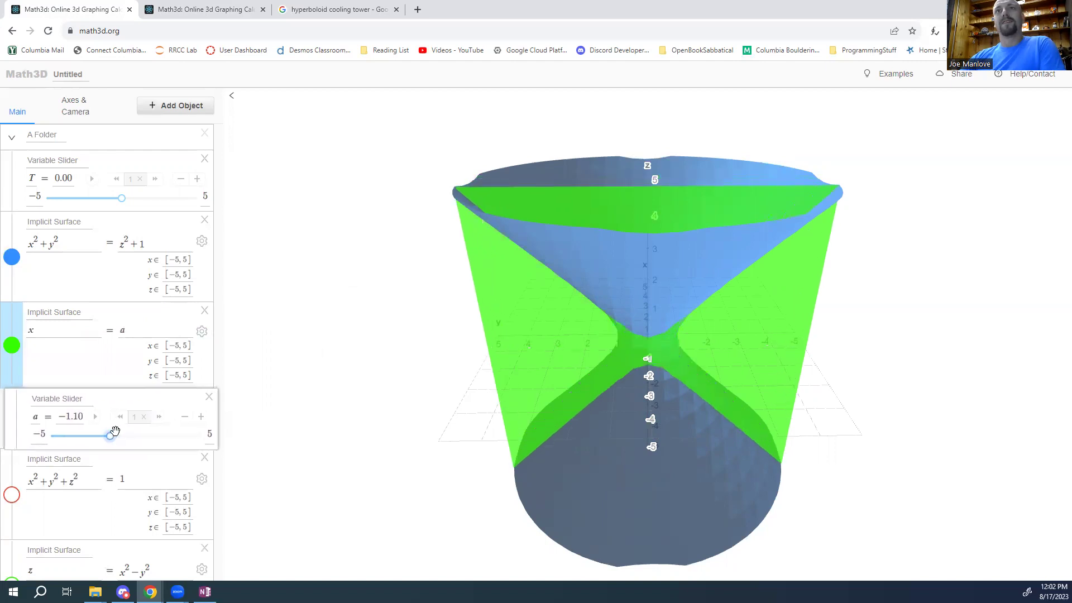
{"action": "left_click_drag", "start_coordinate": [432, 433], "coordinate": [413, 409]}
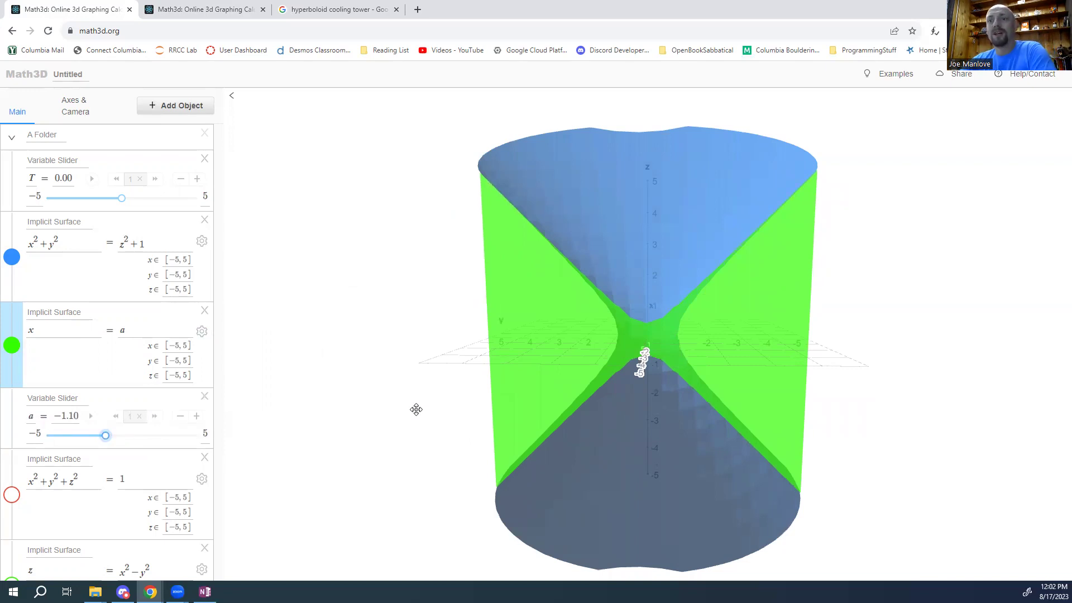
{"action": "left_click_drag", "start_coordinate": [416, 410], "coordinate": [417, 418]}
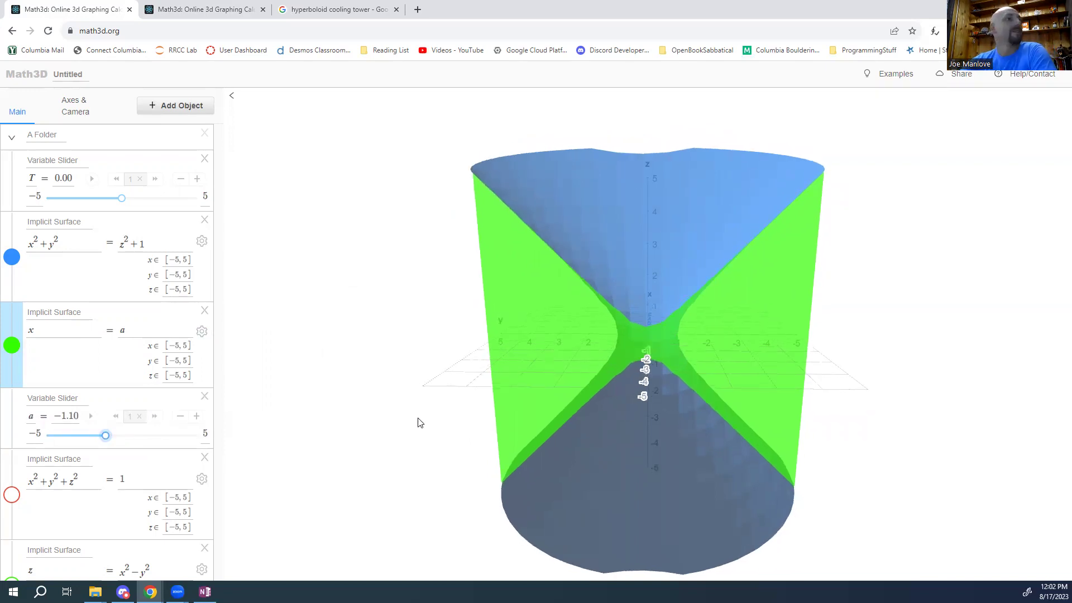
{"action": "mouse_move", "coordinate": [106, 435]}
{"action": "left_mouse_down"}
{"action": "mouse_move", "coordinate": [96, 437]}
{"action": "mouse_move", "coordinate": [127, 438]}
{"action": "left_mouse_up"}
{"action": "mouse_move", "coordinate": [459, 402]}
{"action": "left_mouse_down"}
{"action": "mouse_move", "coordinate": [708, 413]}
{"action": "mouse_move", "coordinate": [450, 407]}
{"action": "left_mouse_up"}
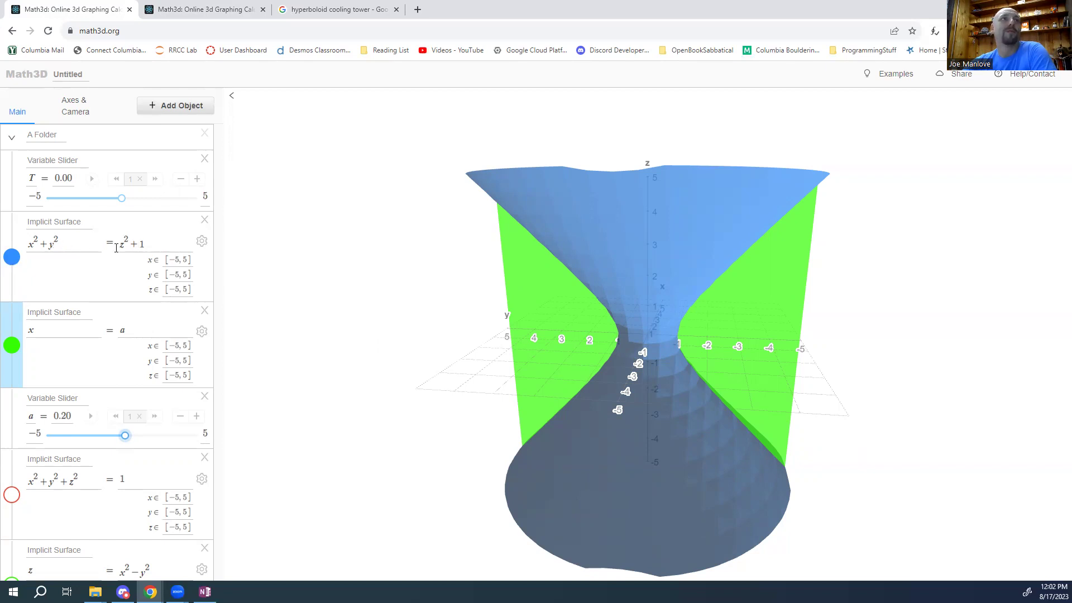
{"action": "scroll", "coordinate": [103, 371], "scroll_direction": "down", "scroll_amount": 1}
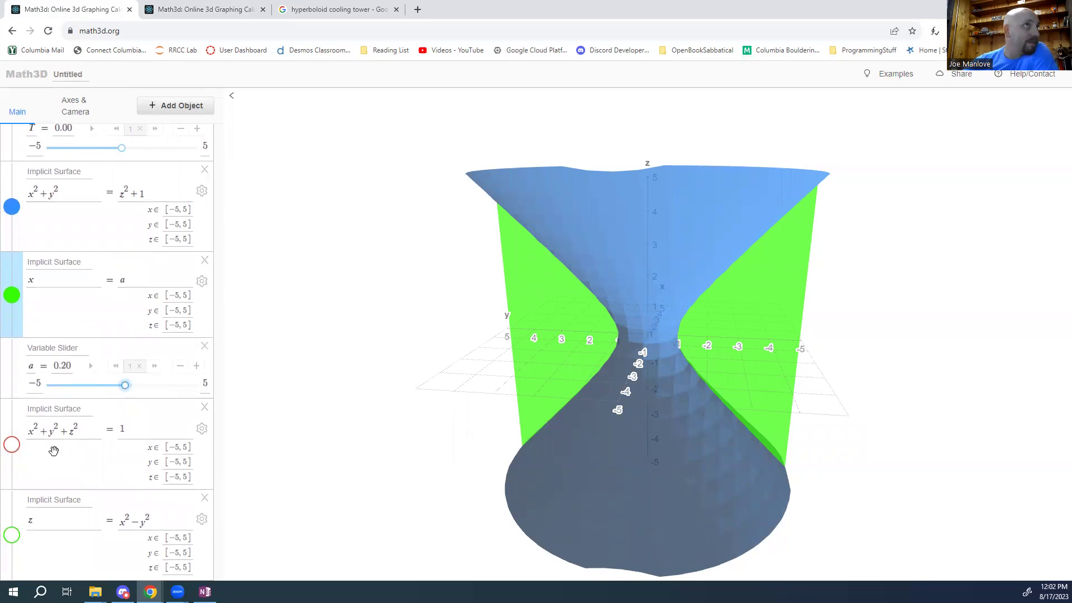
Step: Change the blue surface's right side from z²+1 to z²−1, making a two-sheet hyperboloid
{"action": "scroll", "coordinate": [147, 246], "scroll_direction": "up", "scroll_amount": 1}
{"action": "double_click", "coordinate": [133, 242]}
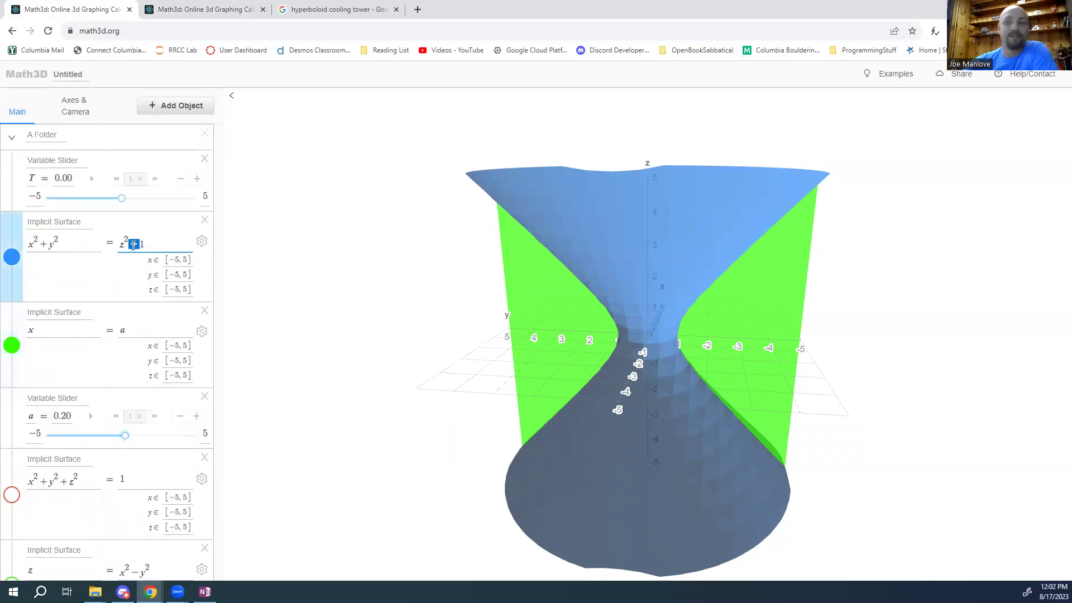
{"action": "type", "text": "-"}
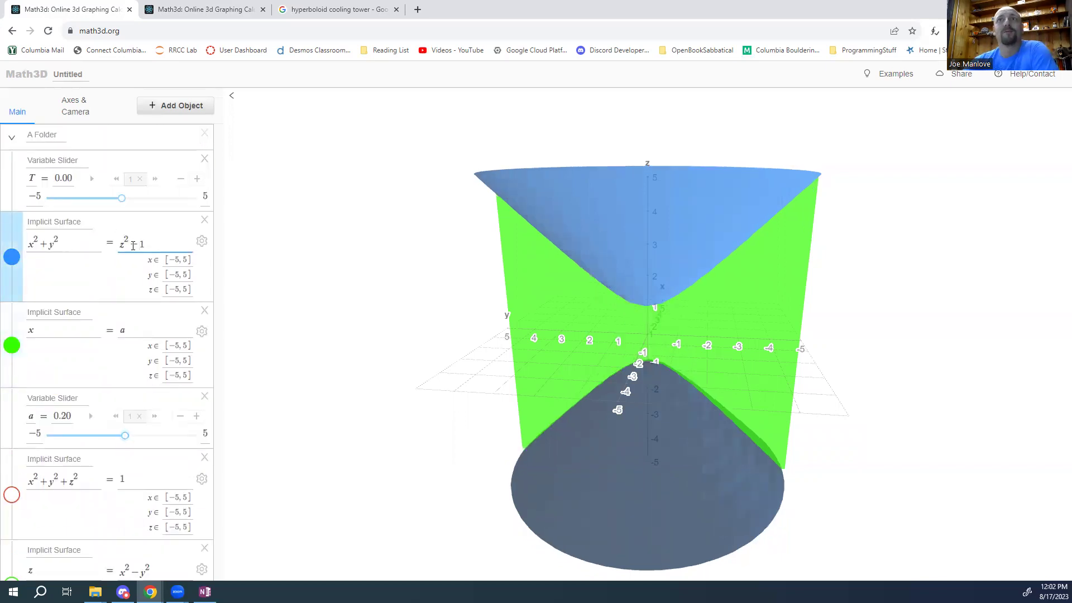
Step: Tilt the view slightly and slide the plane x = a to 0.40
{"action": "left_click_drag", "start_coordinate": [383, 352], "coordinate": [417, 337]}
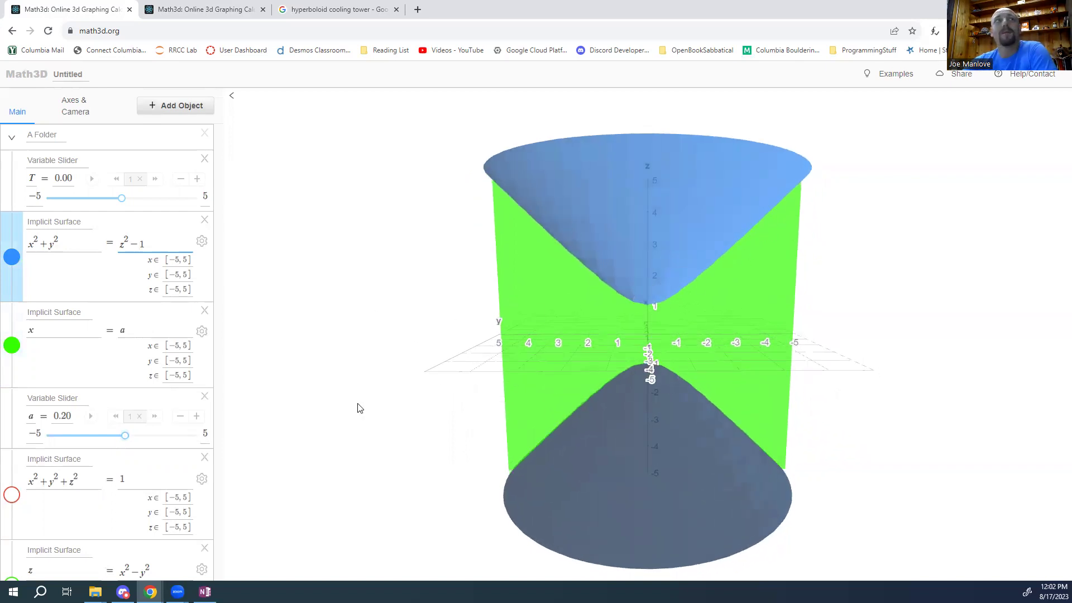
{"action": "left_click", "coordinate": [127, 439]}
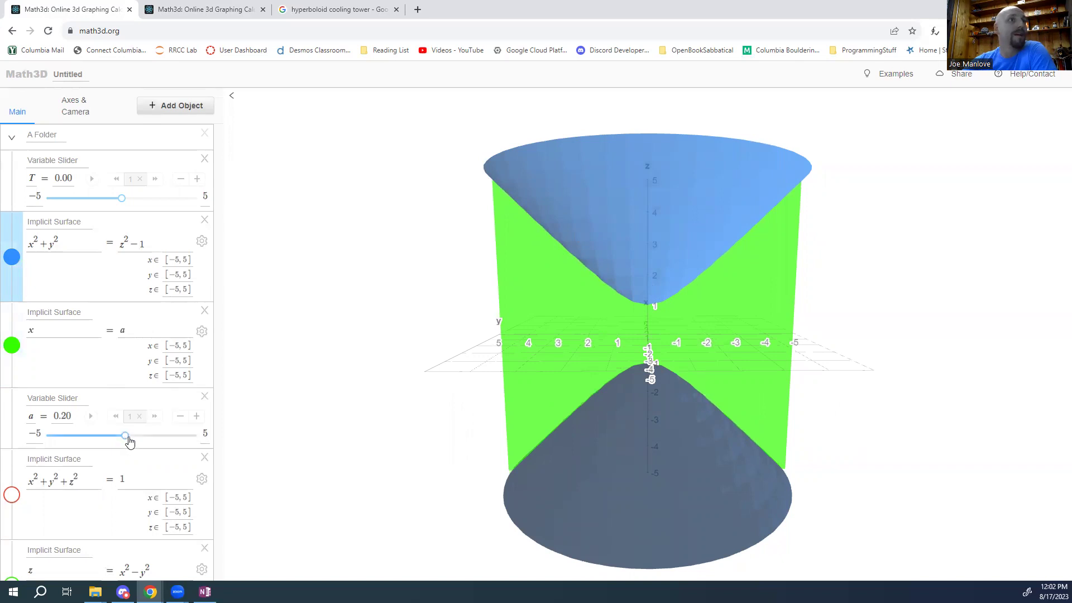
{"action": "mouse_move", "coordinate": [128, 442]}
{"action": "left_mouse_down"}
{"action": "mouse_move", "coordinate": [91, 436]}
{"action": "mouse_move", "coordinate": [128, 440]}
{"action": "left_mouse_up"}
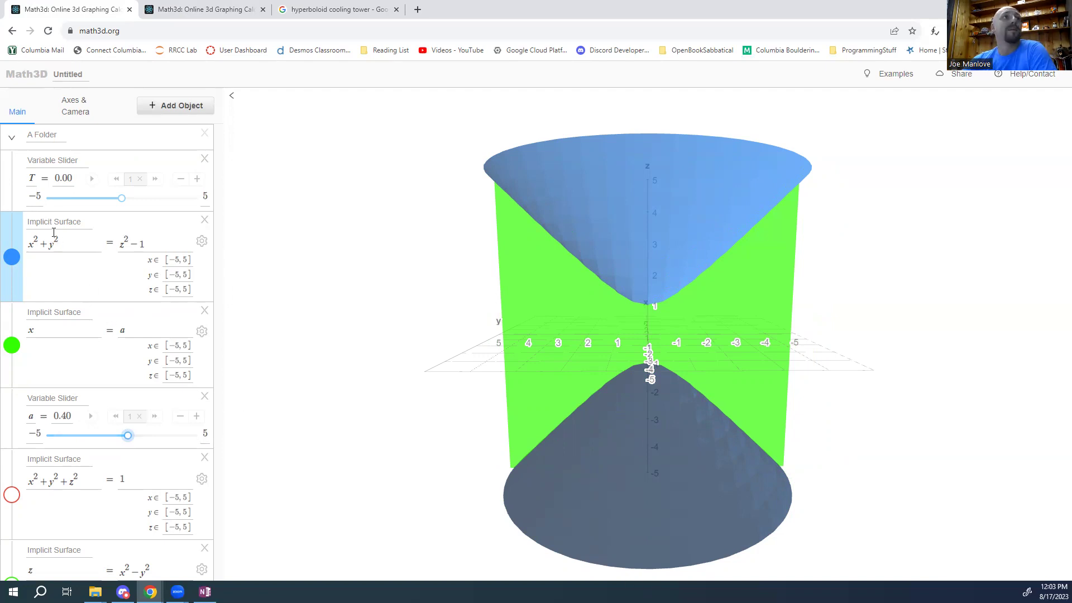
Step: Replace the minus sign with a plus so the right side reads z²+1 again
{"action": "left_click", "coordinate": [138, 243]}
{"action": "left_click", "coordinate": [137, 253]}
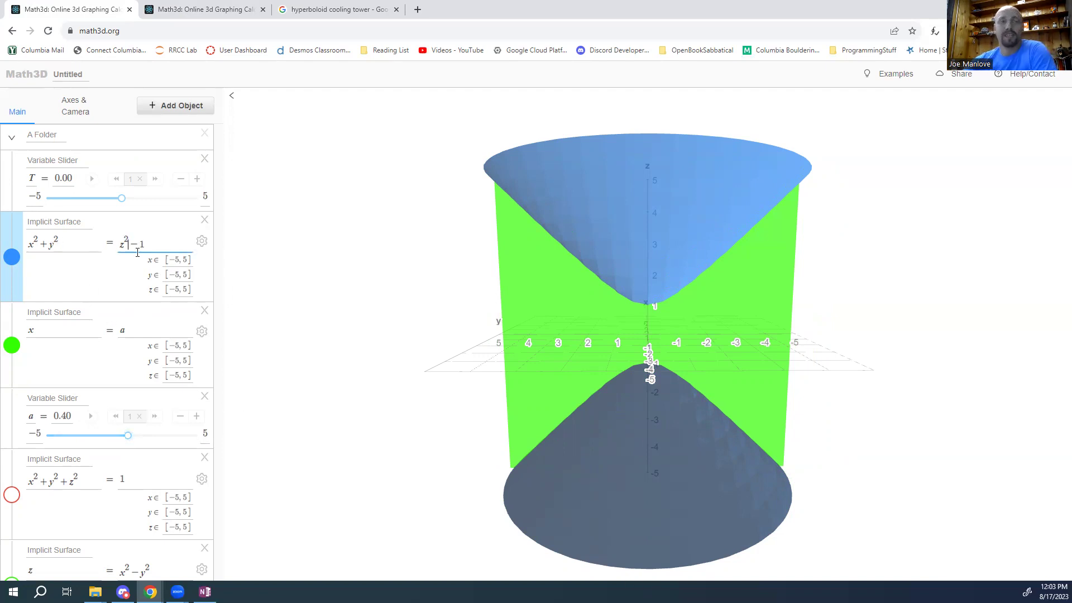
{"action": "key", "text": "Delete"}
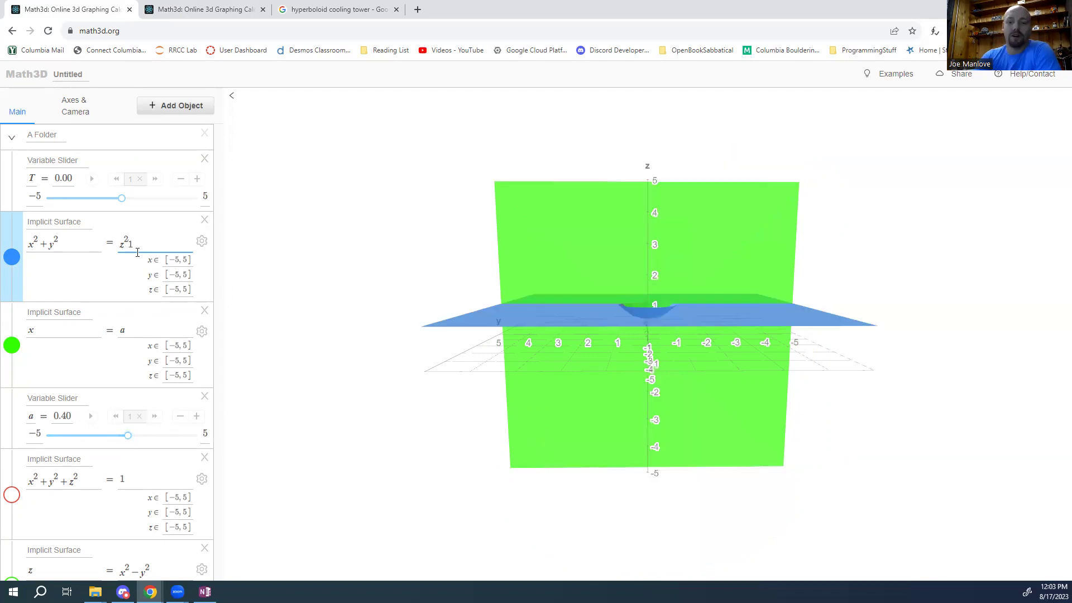
{"action": "type", "text": "+"}
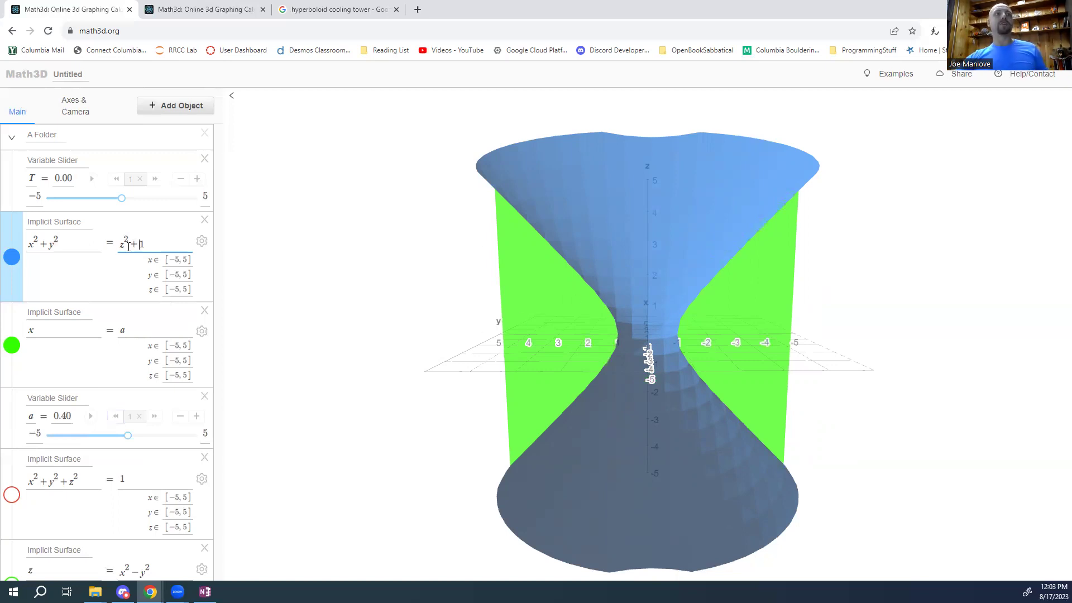
{"action": "left_click_drag", "start_coordinate": [129, 246], "coordinate": [151, 246]}
{"action": "left_click", "coordinate": [155, 246]}
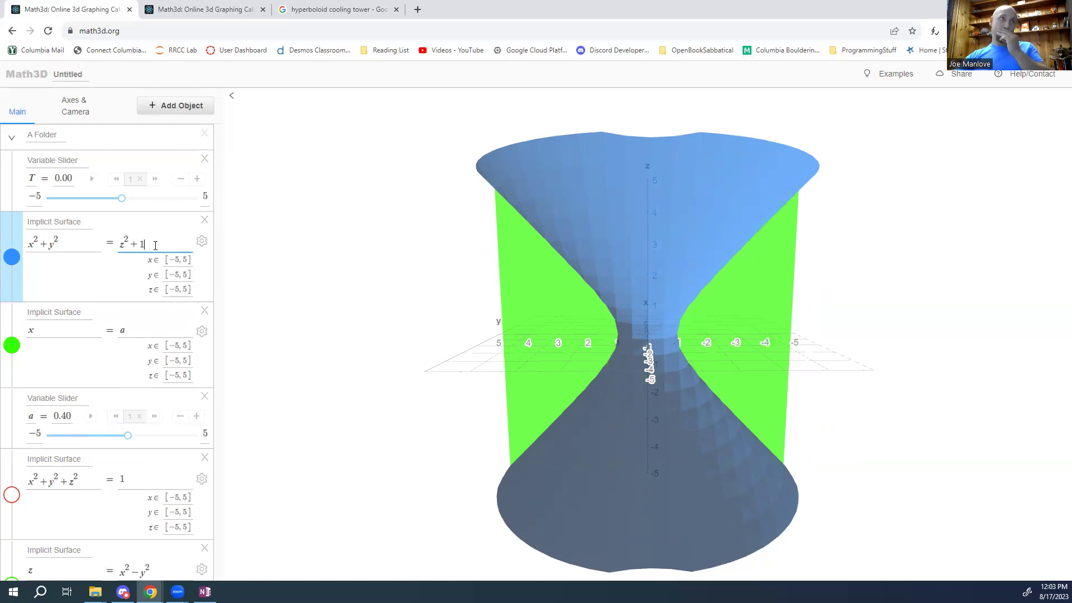
Step: Remove the +1 to get the cone x²+y² = z² and move plane x = a to 0.00
{"action": "key", "text": "BackSpace"}
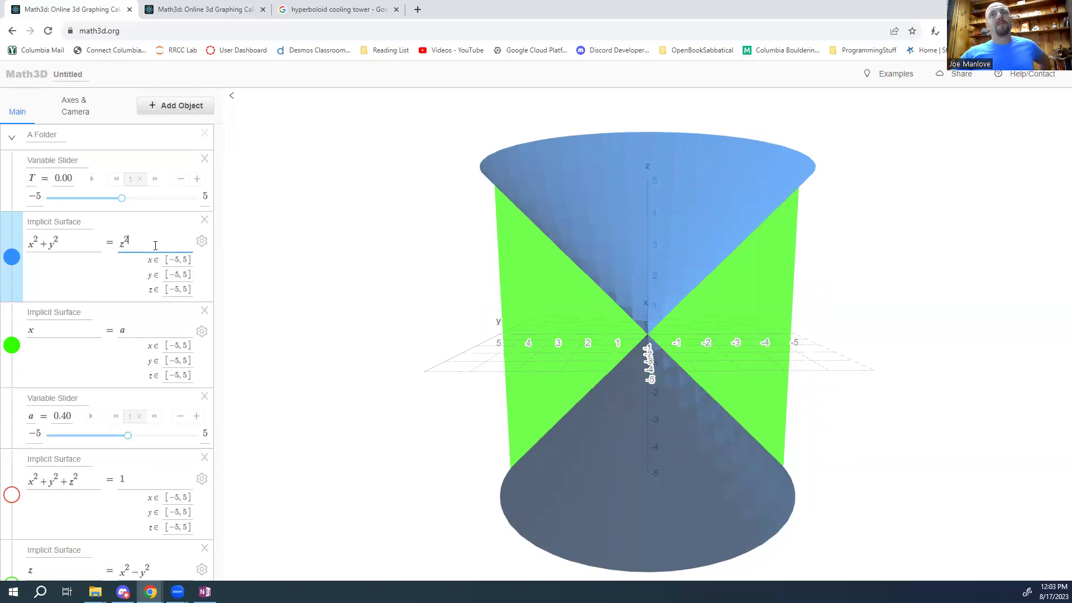
{"action": "left_click_drag", "start_coordinate": [773, 314], "coordinate": [748, 335]}
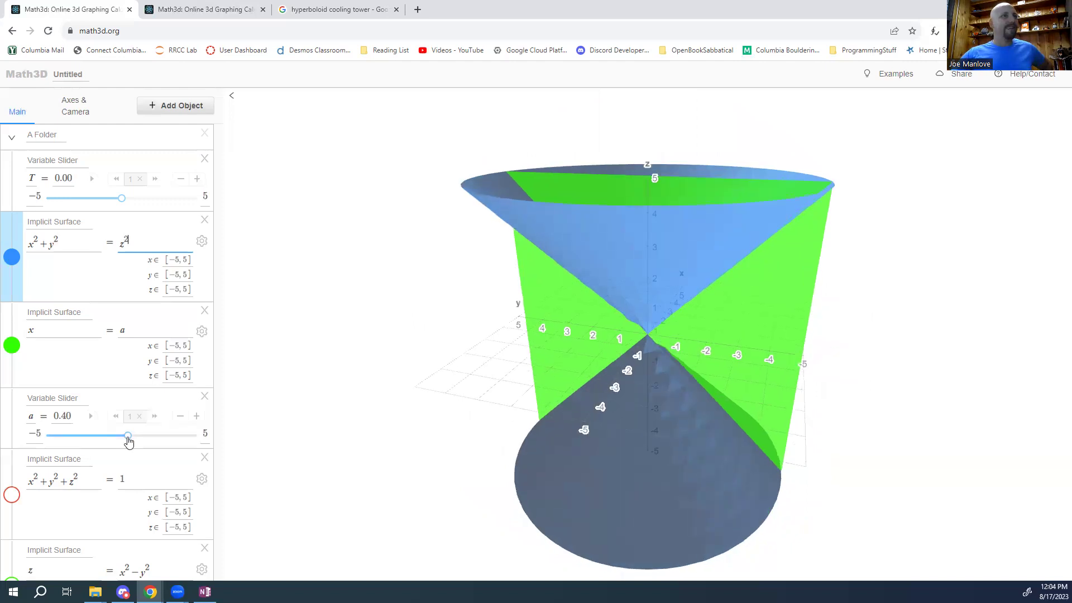
{"action": "left_click_drag", "start_coordinate": [128, 441], "coordinate": [124, 441]}
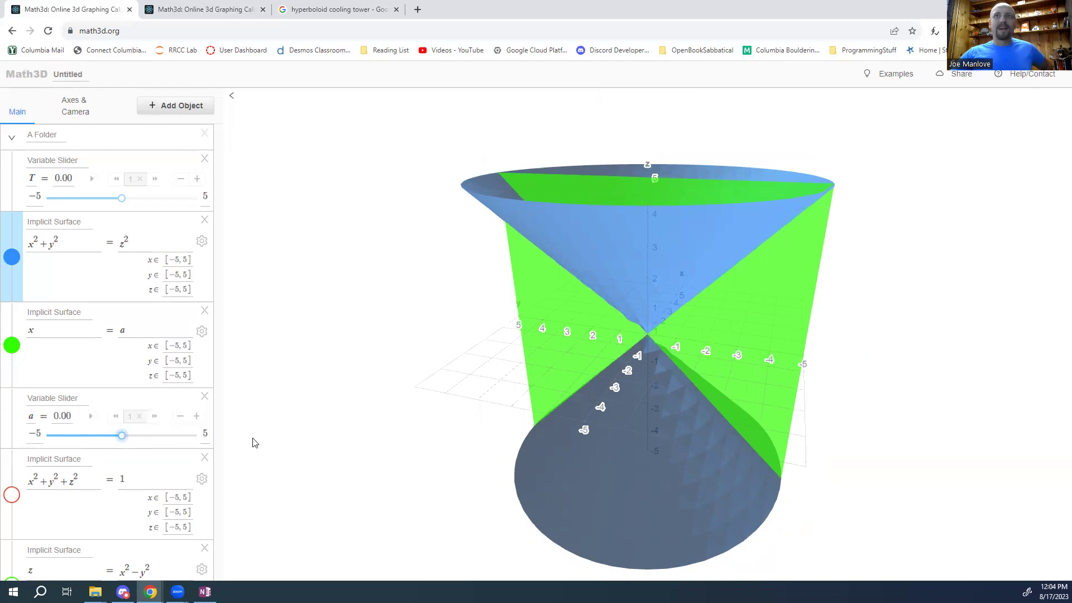
{"action": "left_click_drag", "start_coordinate": [357, 413], "coordinate": [752, 411]}
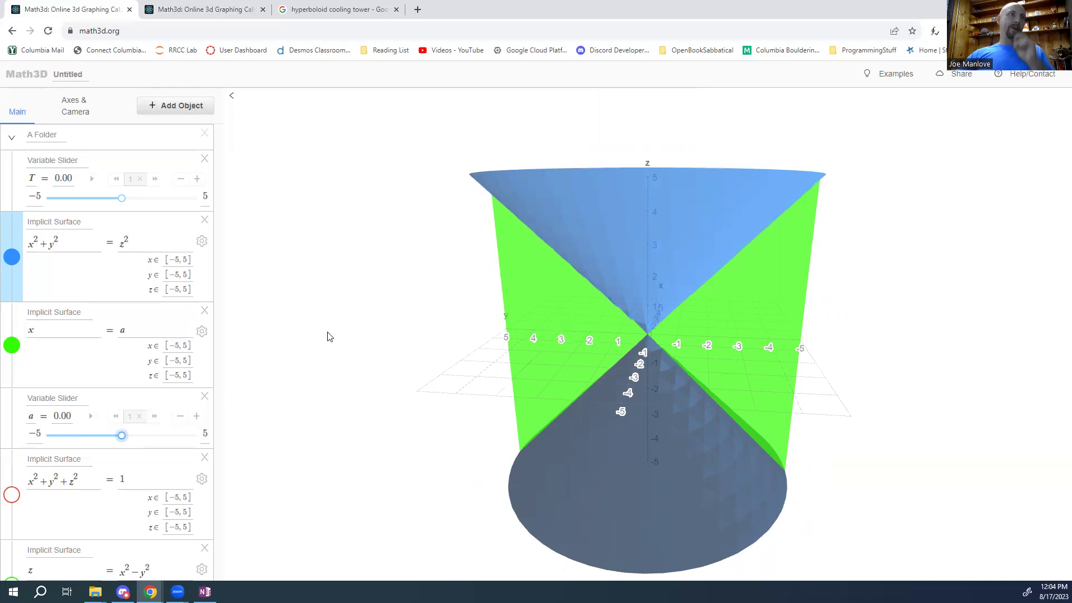
Step: Delete the x = a plane, edit the right side to z²+a, and raise a to 0.50
{"action": "left_click", "coordinate": [204, 311]}
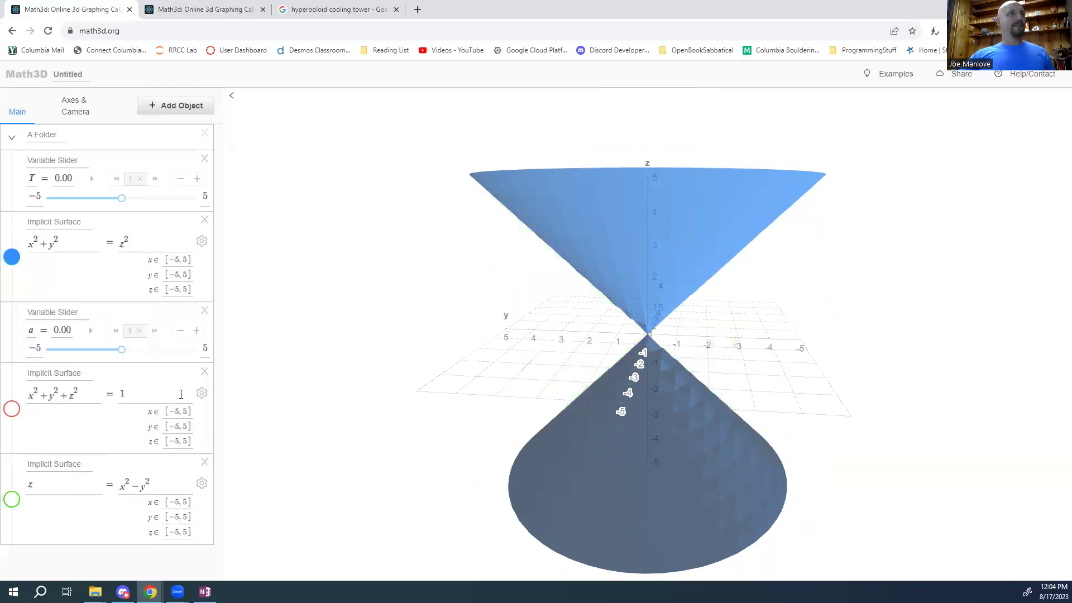
{"action": "left_click", "coordinate": [134, 243]}
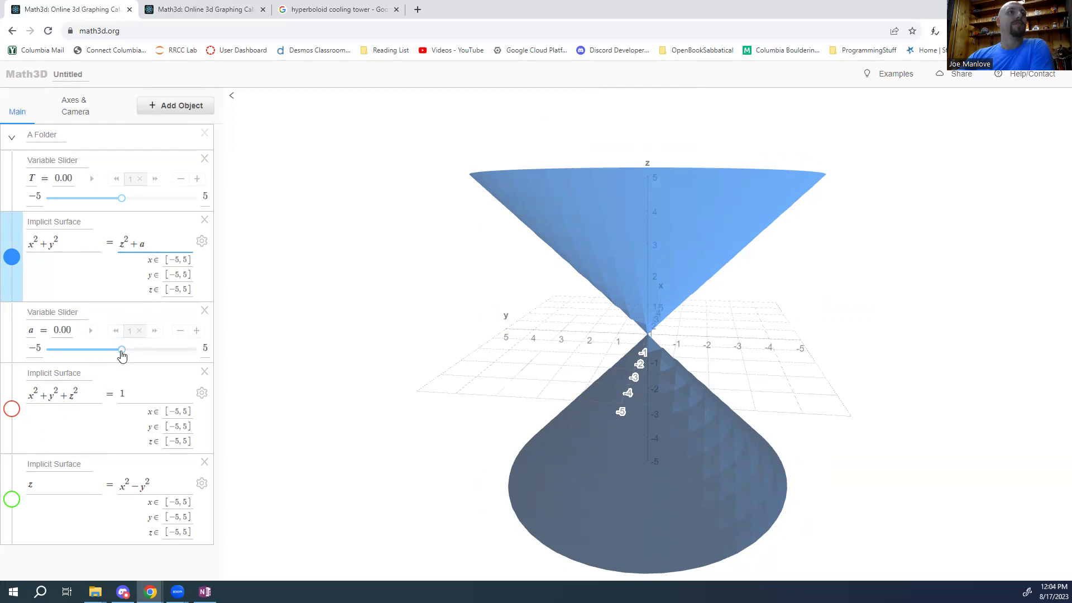
{"action": "left_click", "coordinate": [122, 350]}
{"action": "left_click_drag", "start_coordinate": [124, 355], "coordinate": [128, 355]}
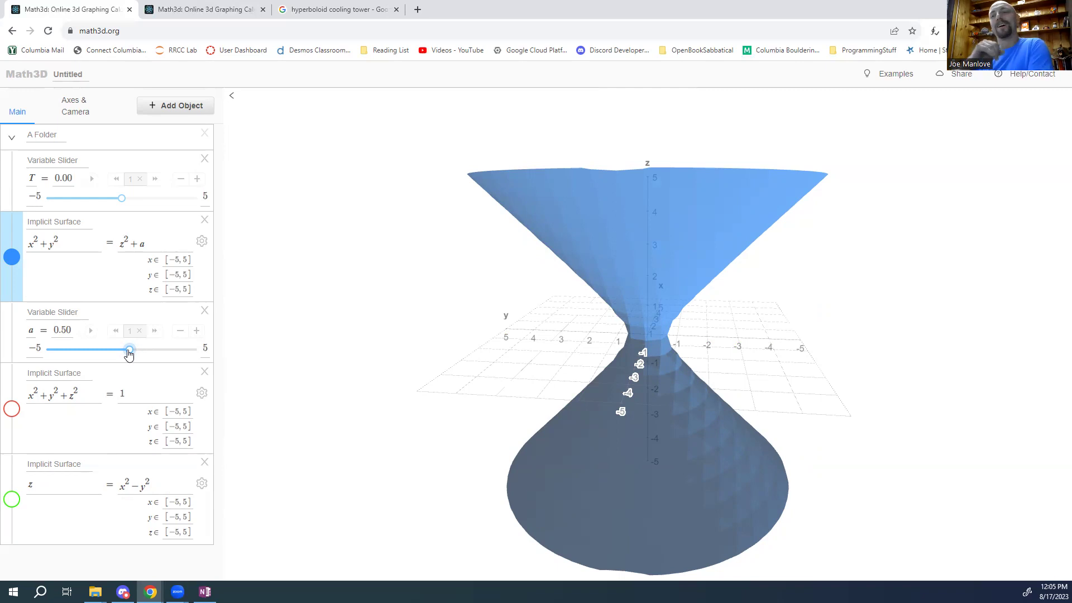
Step: Lower a until the surface splits into two sheets, then stop the animation at a = 1.38
{"action": "mouse_move", "coordinate": [129, 353]}
{"action": "left_mouse_down"}
{"action": "mouse_move", "coordinate": [108, 356]}
{"action": "mouse_move", "coordinate": [117, 357]}
{"action": "left_mouse_up"}
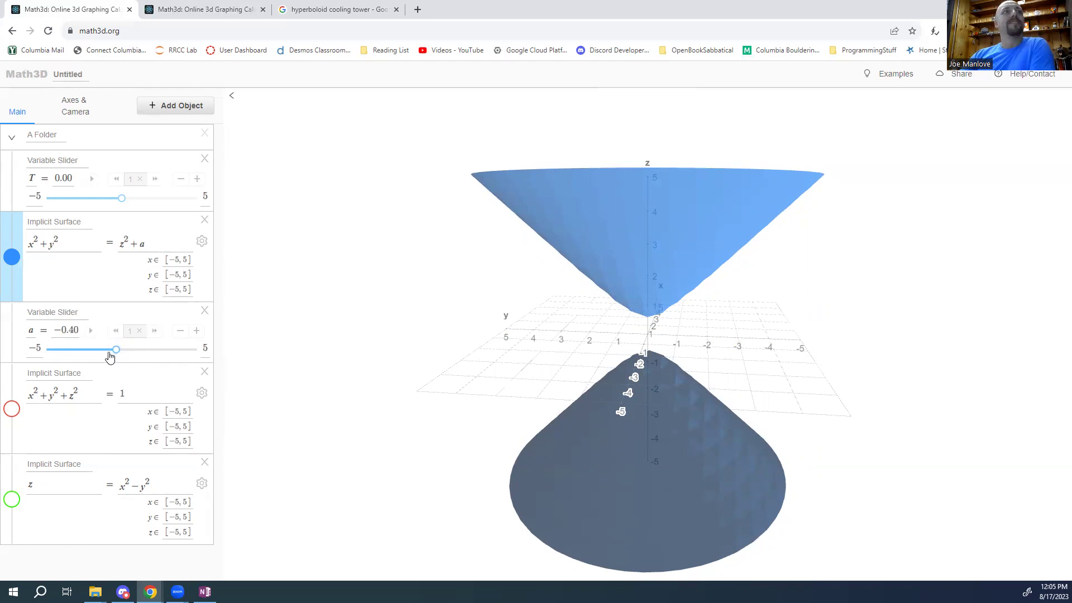
{"action": "left_click_drag", "start_coordinate": [115, 350], "coordinate": [103, 350]}
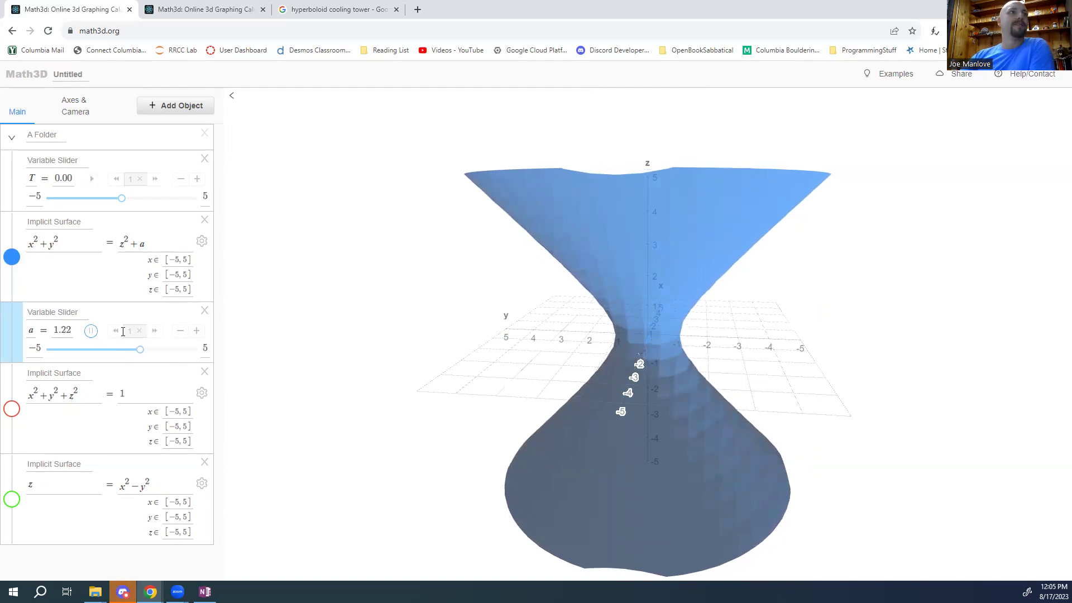
{"action": "left_click", "coordinate": [92, 332]}
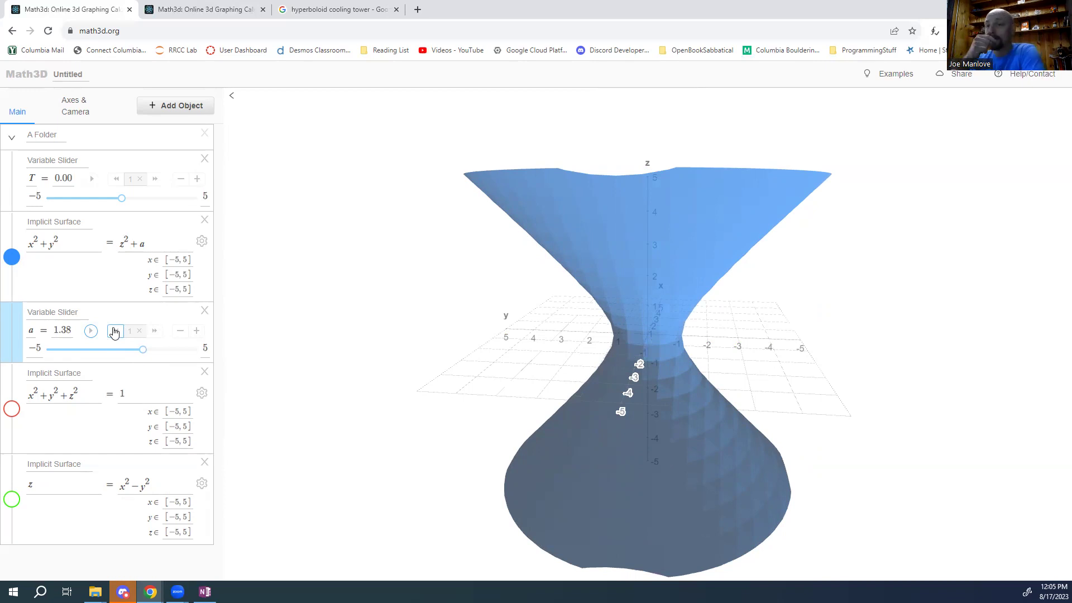
Step: Hide the blue hyperboloid and show the red sphere instead
{"action": "left_click", "coordinate": [12, 257]}
{"action": "left_click", "coordinate": [12, 409]}
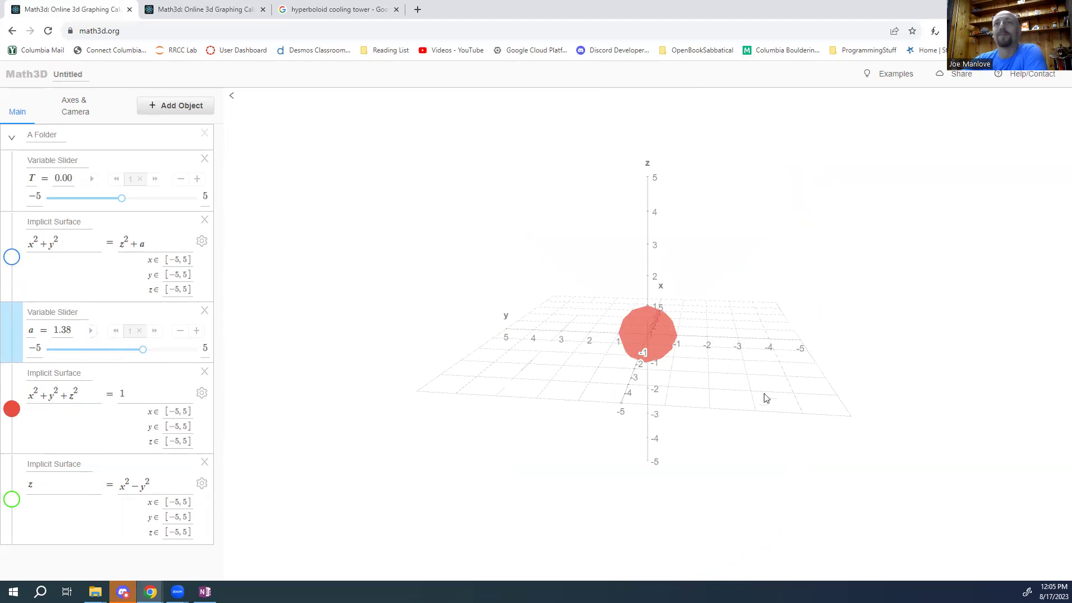
{"action": "left_click_drag", "start_coordinate": [733, 379], "coordinate": [698, 370]}
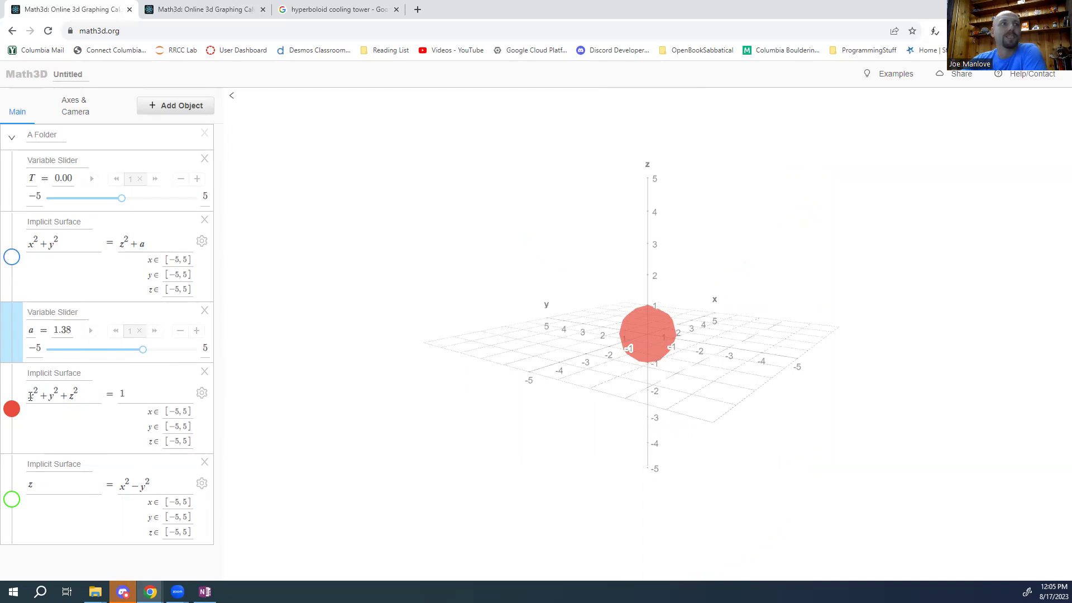
Step: Add coefficients 2, 5 and 6 to make the ellipsoid 2x²+5y²+6z² = 1
{"action": "left_click", "coordinate": [35, 396]}
{"action": "type", "text": "2"}
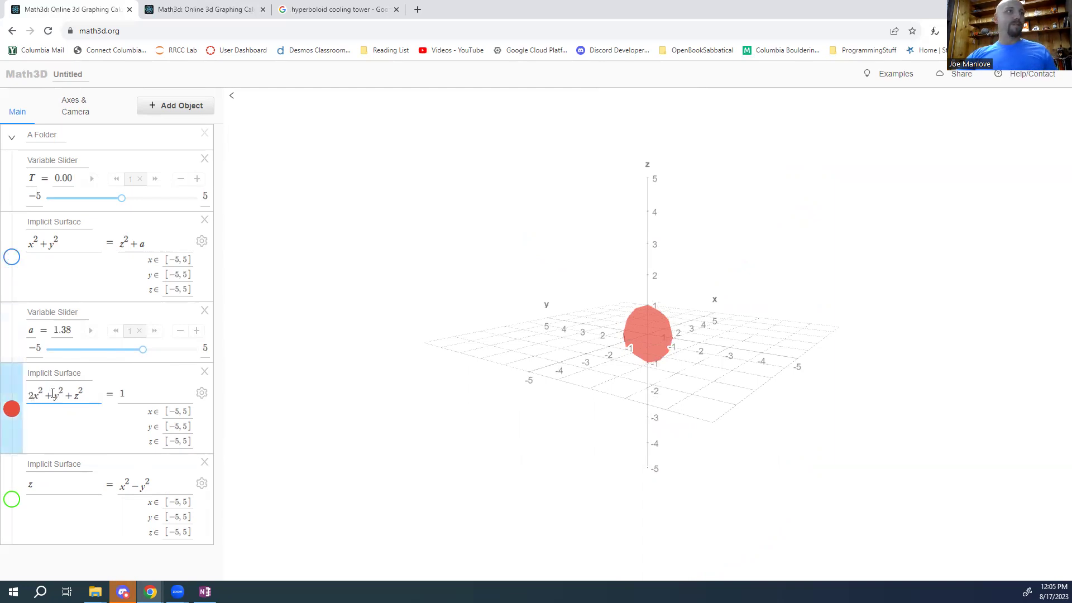
{"action": "left_click", "coordinate": [56, 397]}
{"action": "type", "text": "5"}
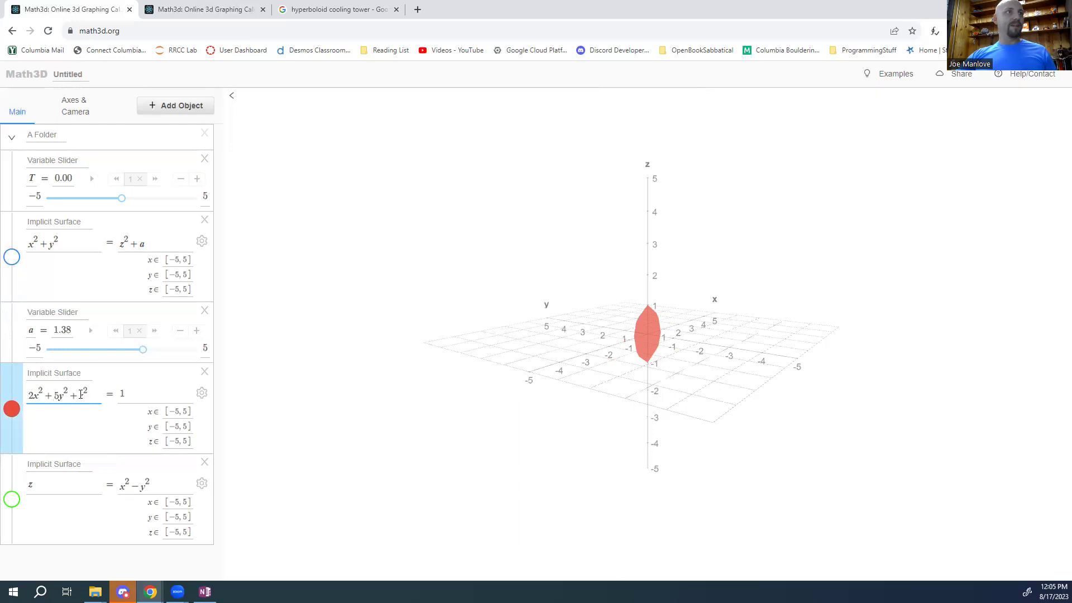
{"action": "left_click", "coordinate": [73, 396]}
{"action": "type", "text": "6"}
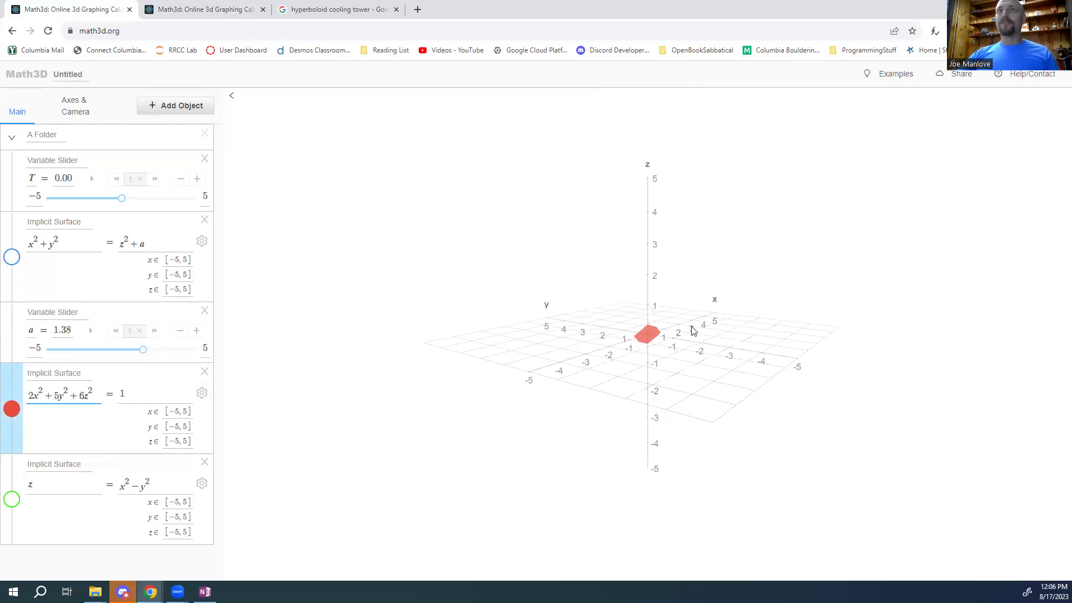
{"action": "scroll", "coordinate": [664, 329], "scroll_direction": "up", "scroll_amount": 5}
{"action": "left_click_drag", "start_coordinate": [666, 365], "coordinate": [623, 347]}
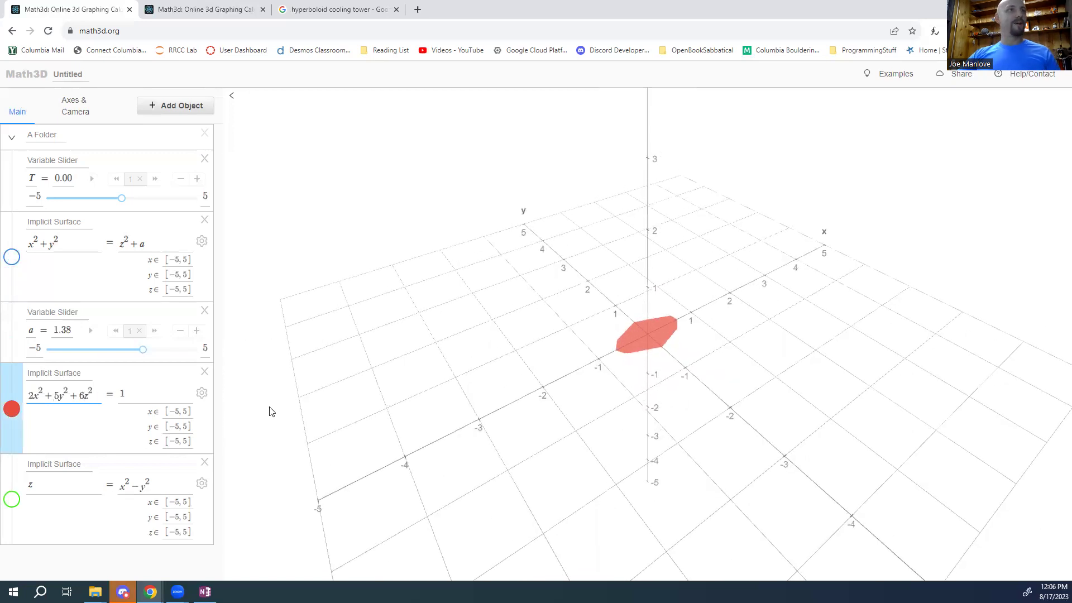
Step: Raise the red ellipsoid's samples from 20 to 50, turn shading on, and orbit around it
{"action": "left_click", "coordinate": [201, 392]}
{"action": "left_click", "coordinate": [303, 395]}
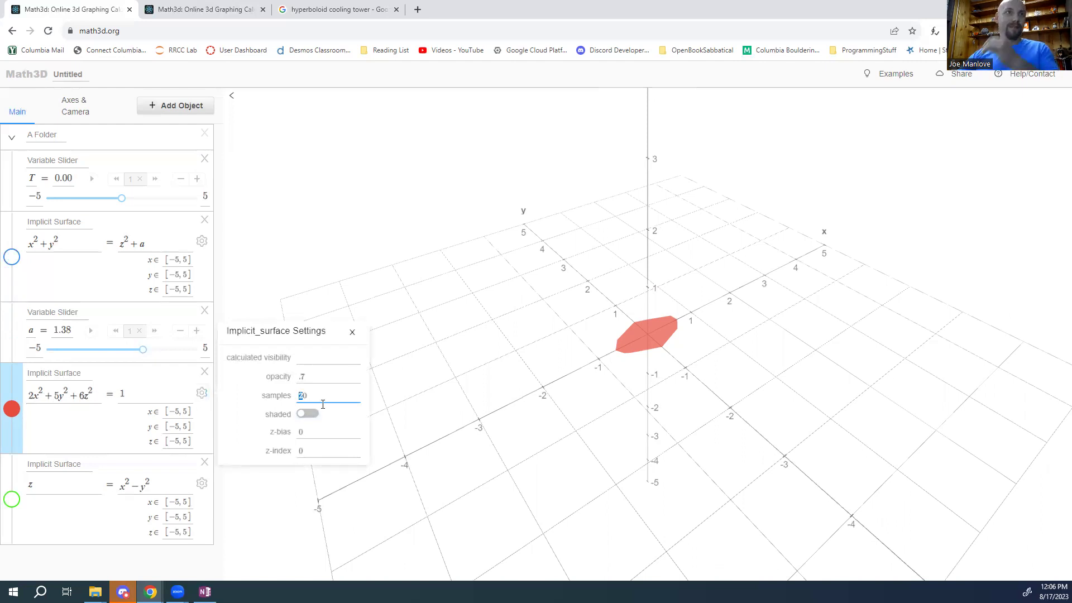
{"action": "type", "text": "5"}
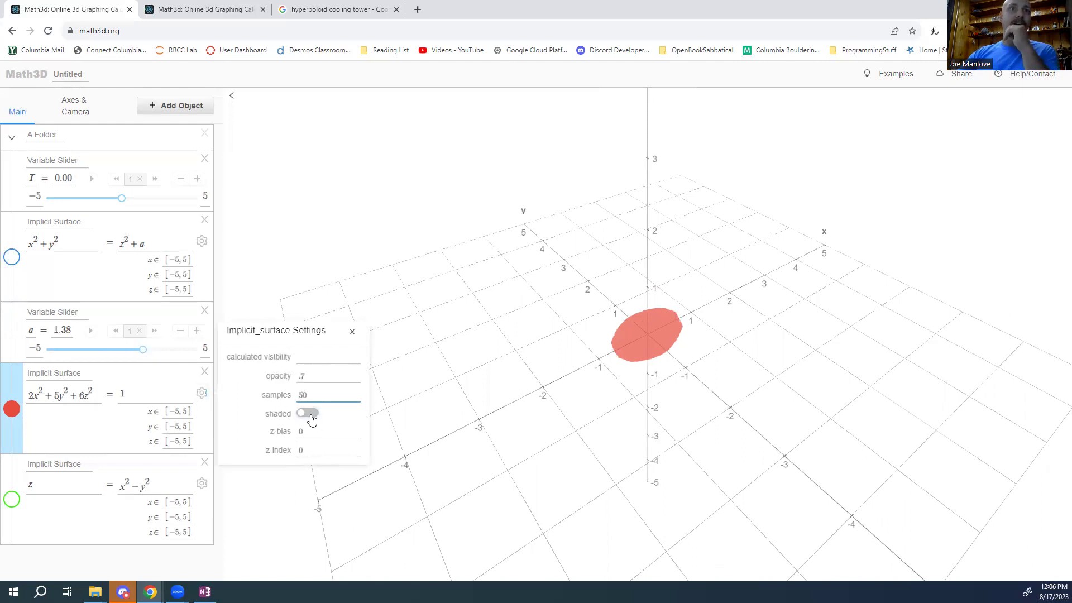
{"action": "left_click", "coordinate": [308, 414]}
{"action": "mouse_move", "coordinate": [656, 349]}
{"action": "left_mouse_down"}
{"action": "mouse_move", "coordinate": [608, 304]}
{"action": "mouse_move", "coordinate": [642, 330]}
{"action": "mouse_move", "coordinate": [735, 342]}
{"action": "left_mouse_up"}
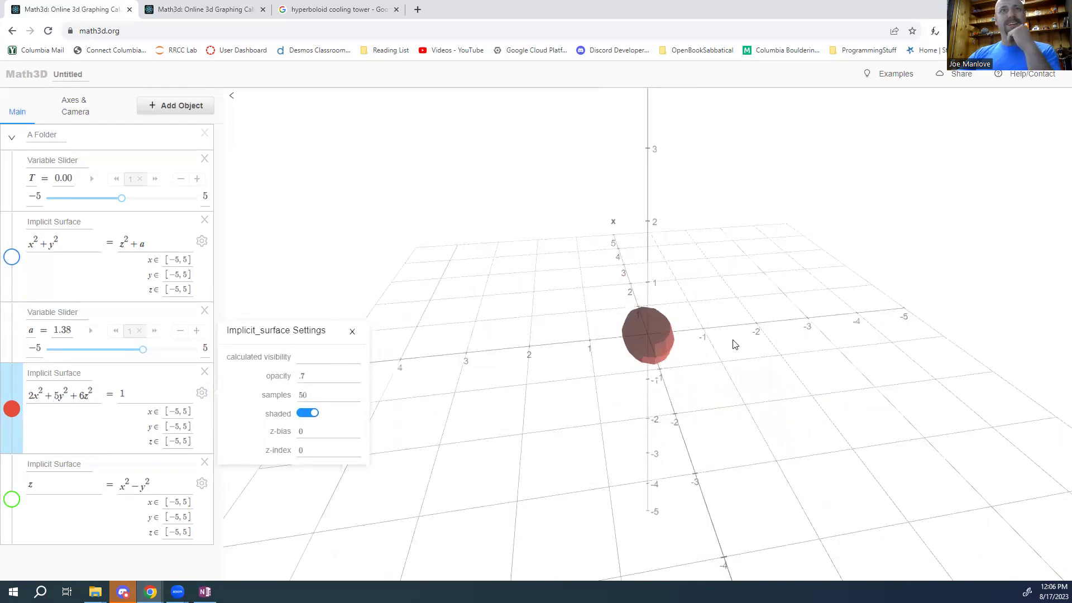
{"action": "left_click_drag", "start_coordinate": [575, 381], "coordinate": [464, 356]}
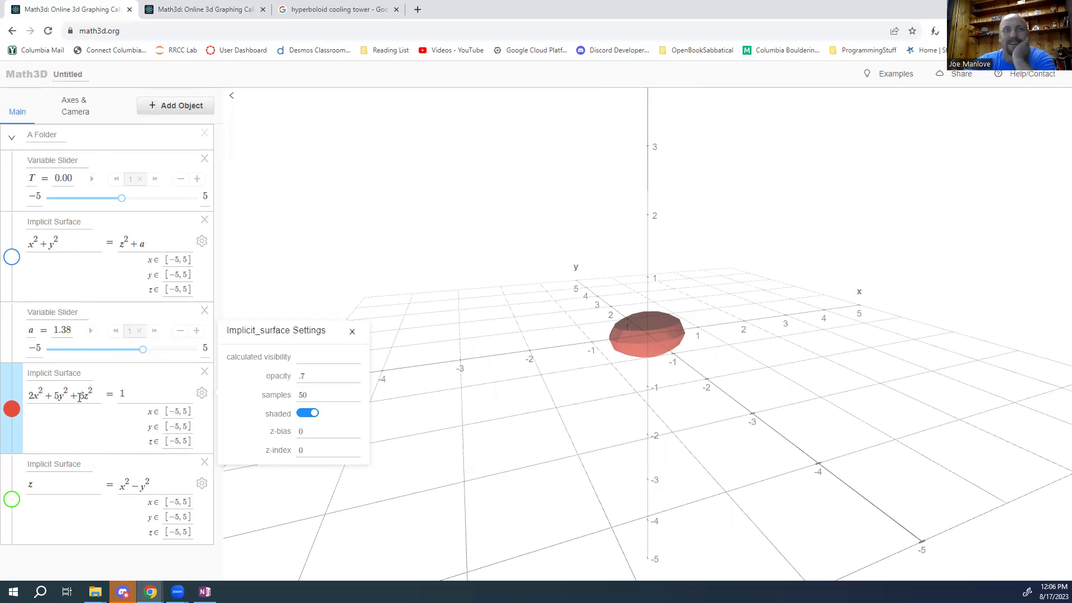
Step: Close the display settings and retitle the blue surface 'Hyperboloids, Cone'
{"action": "left_click", "coordinate": [352, 332]}
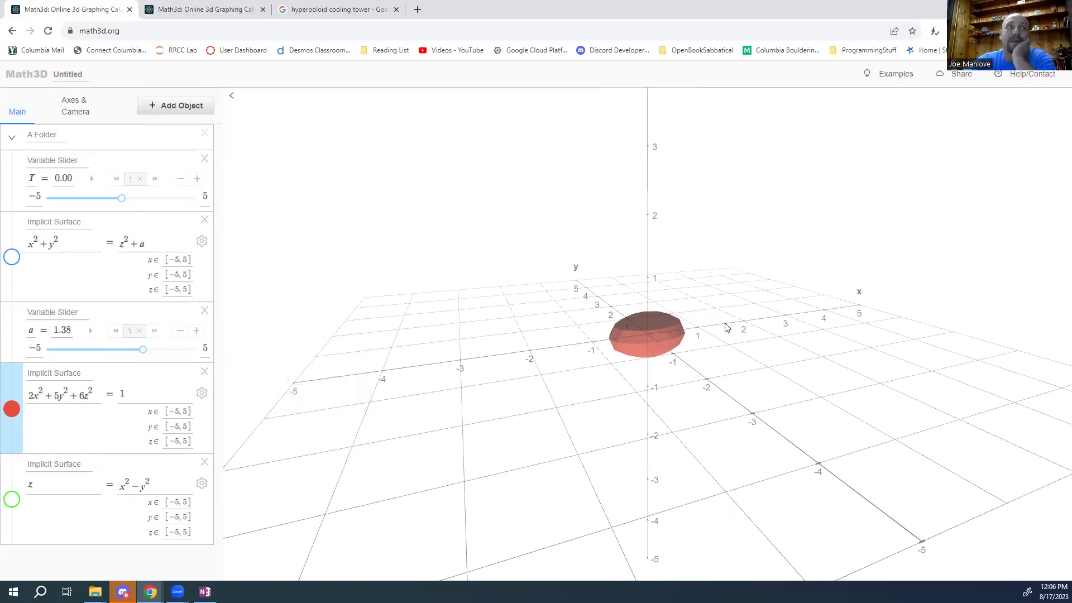
{"action": "left_click", "coordinate": [72, 160]}
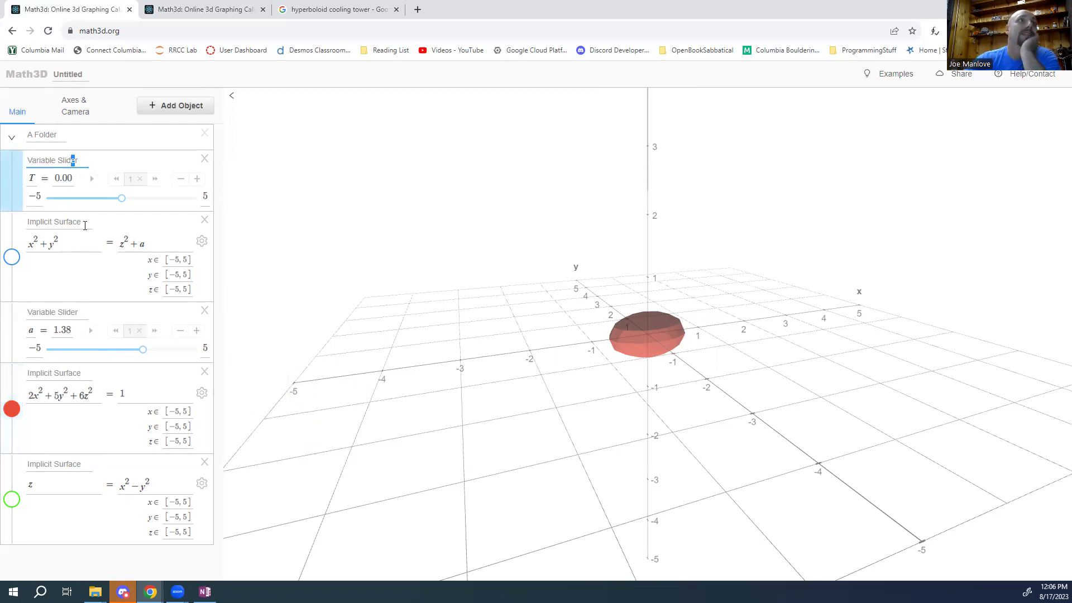
{"action": "left_click_drag", "start_coordinate": [84, 225], "coordinate": [27, 224]}
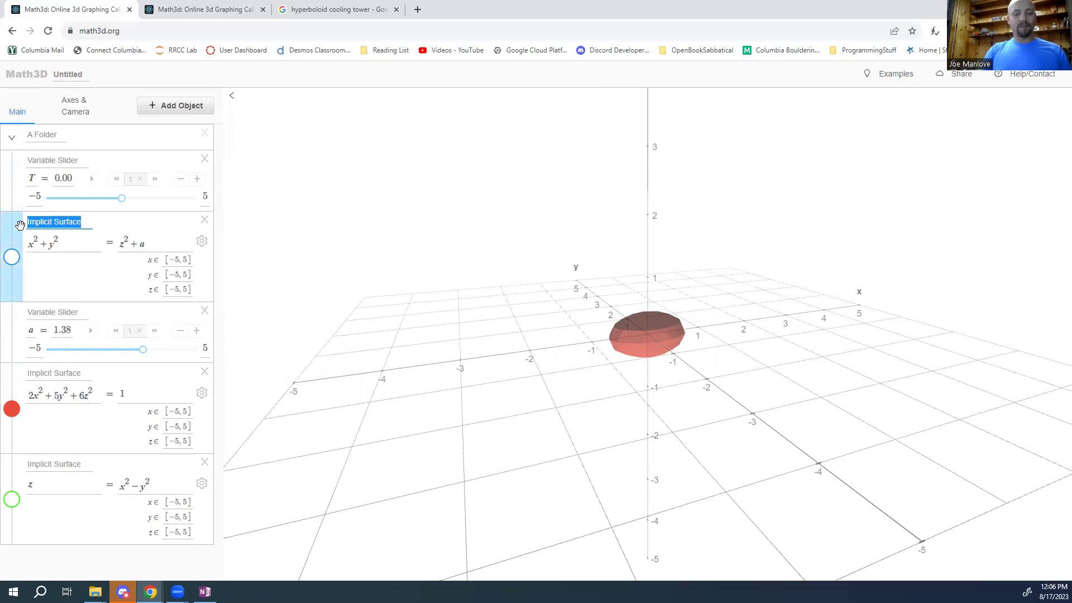
{"action": "type", "text": "Hyperb"}
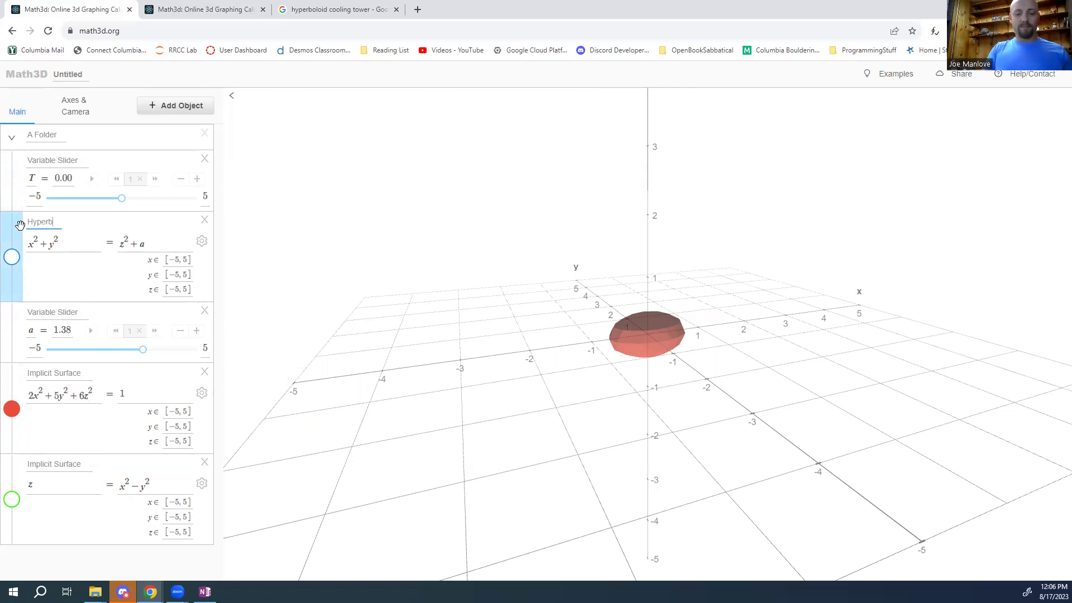
{"action": "type", "text": "oloids, Cone"}
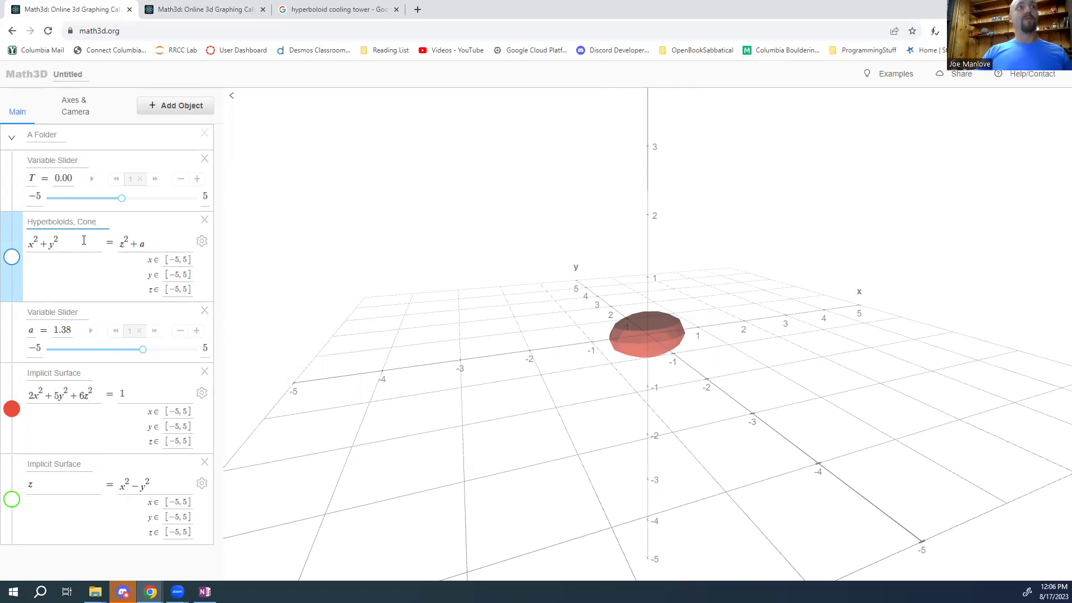
Step: Retitle the red surface 'Ellipsoid'
{"action": "left_click", "coordinate": [30, 373]}
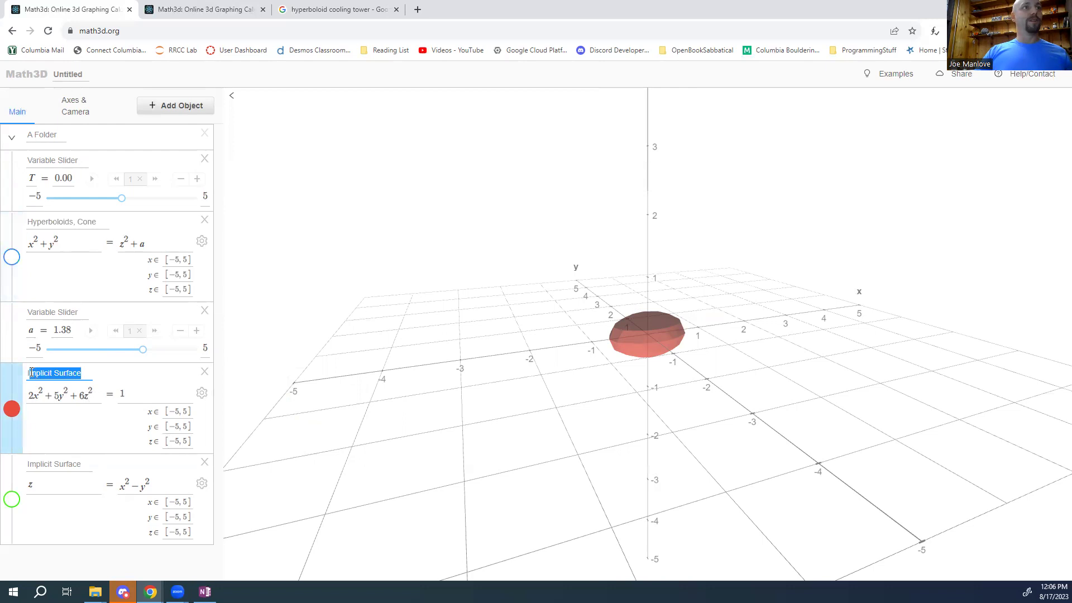
{"action": "left_click", "coordinate": [31, 373]}
{"action": "key", "text": "shift+End"}
{"action": "type", "text": "e"}
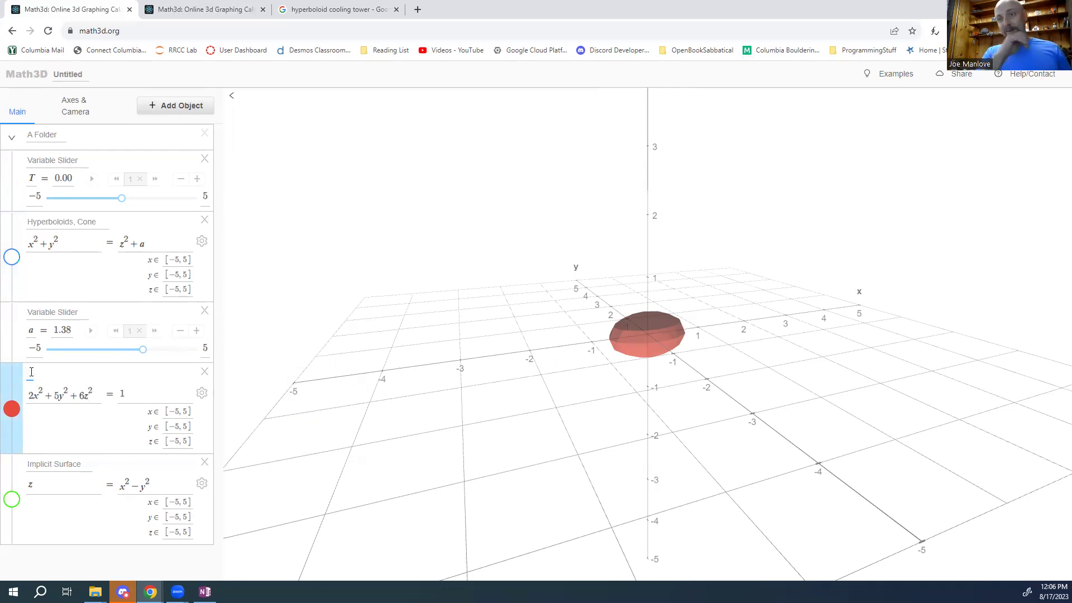
{"action": "type", "text": "ll"}
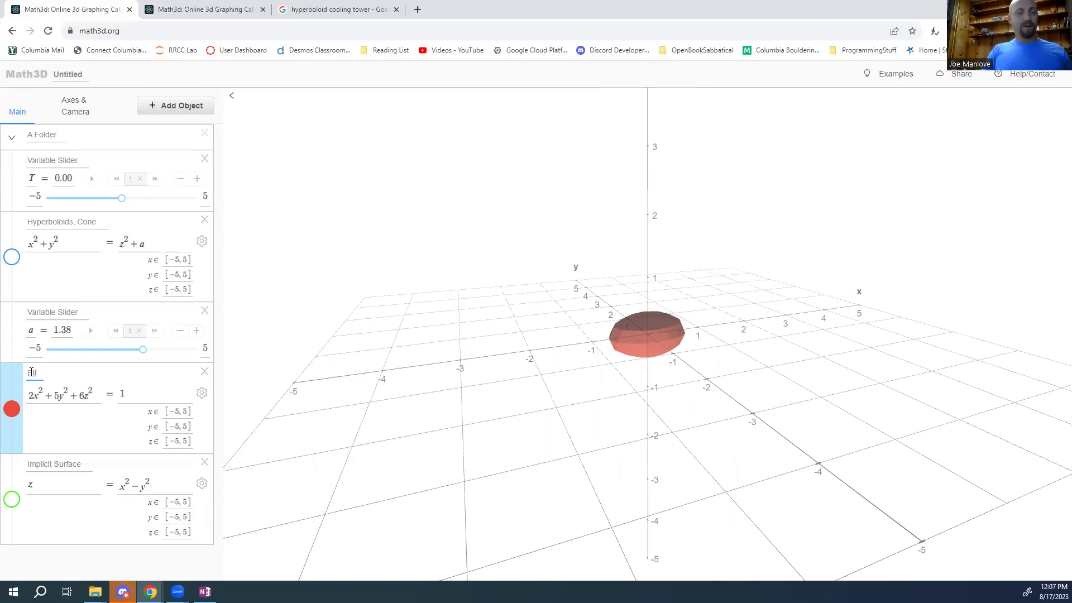
{"action": "type", "text": "ip"}
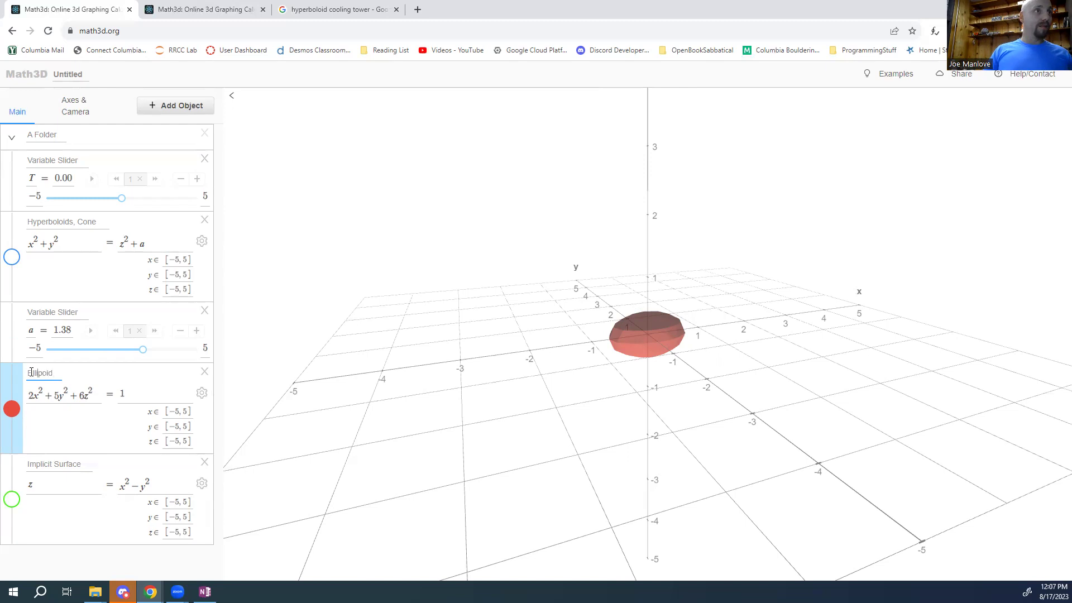
{"action": "type", "text": "s"}
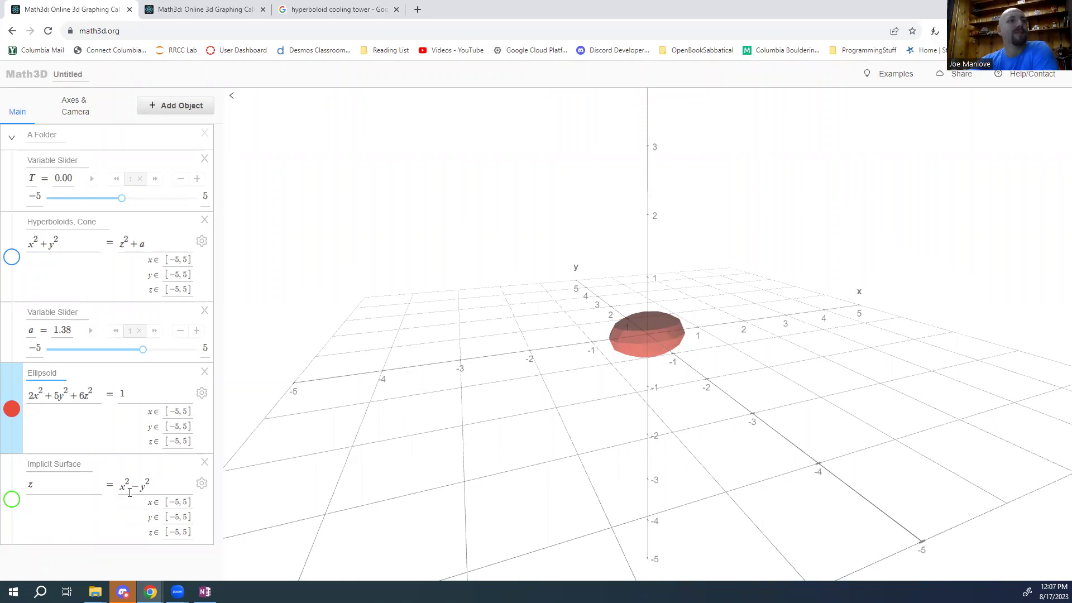
Step: Trim the saddle equation to z = x², hide the ellipsoid, and show the parabolic cylinder
{"action": "left_click", "coordinate": [156, 486]}
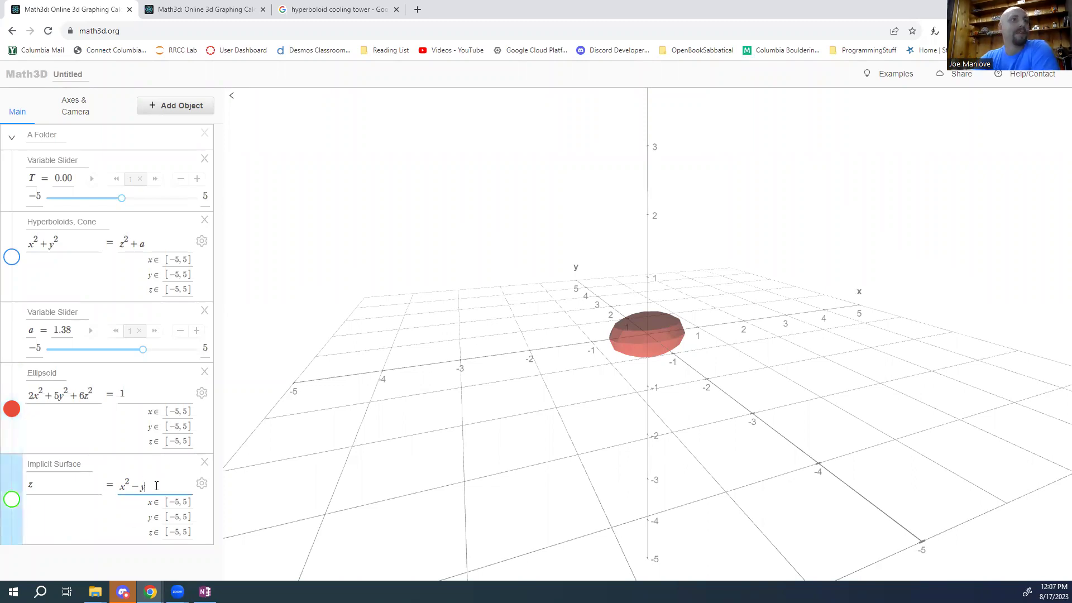
{"action": "key", "text": "BackSpace"}
{"action": "key", "text": "BackSpace"}
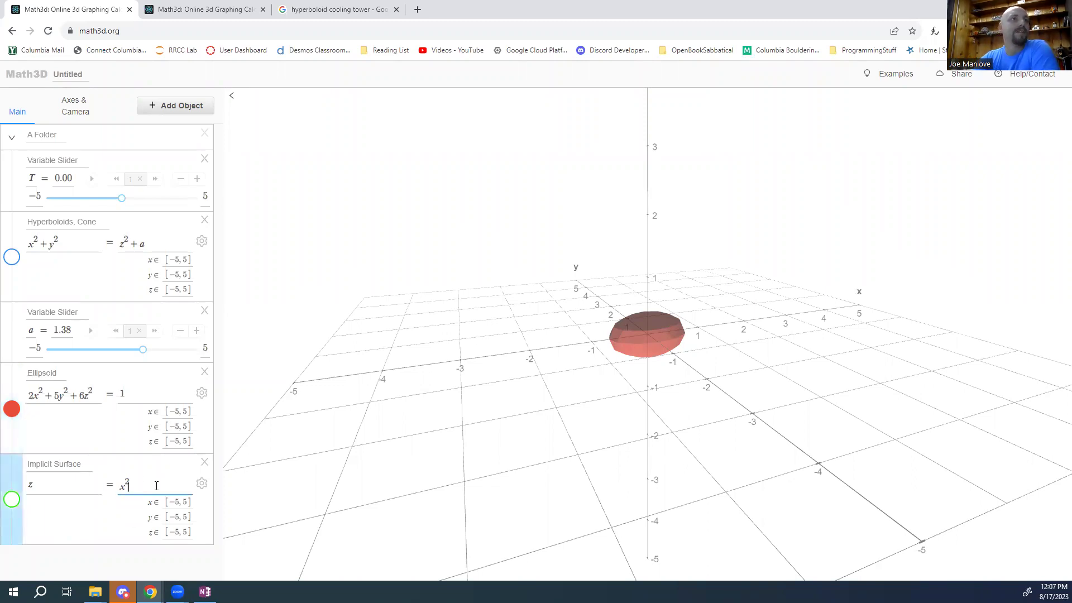
{"action": "left_click", "coordinate": [16, 413]}
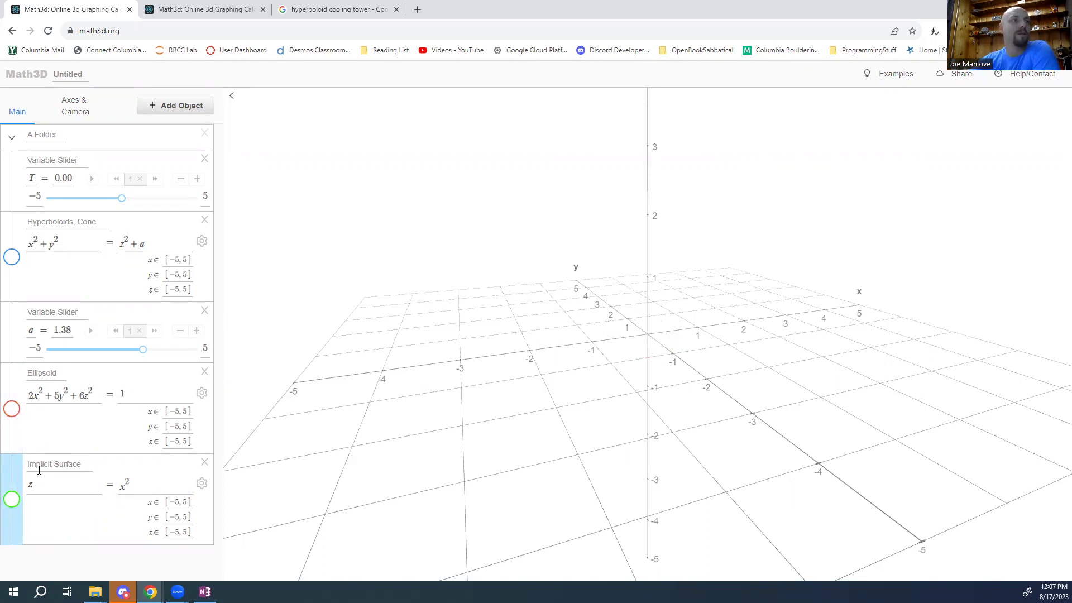
{"action": "left_click", "coordinate": [30, 488]}
{"action": "key", "text": "BackSpace"}
{"action": "left_click", "coordinate": [11, 499]}
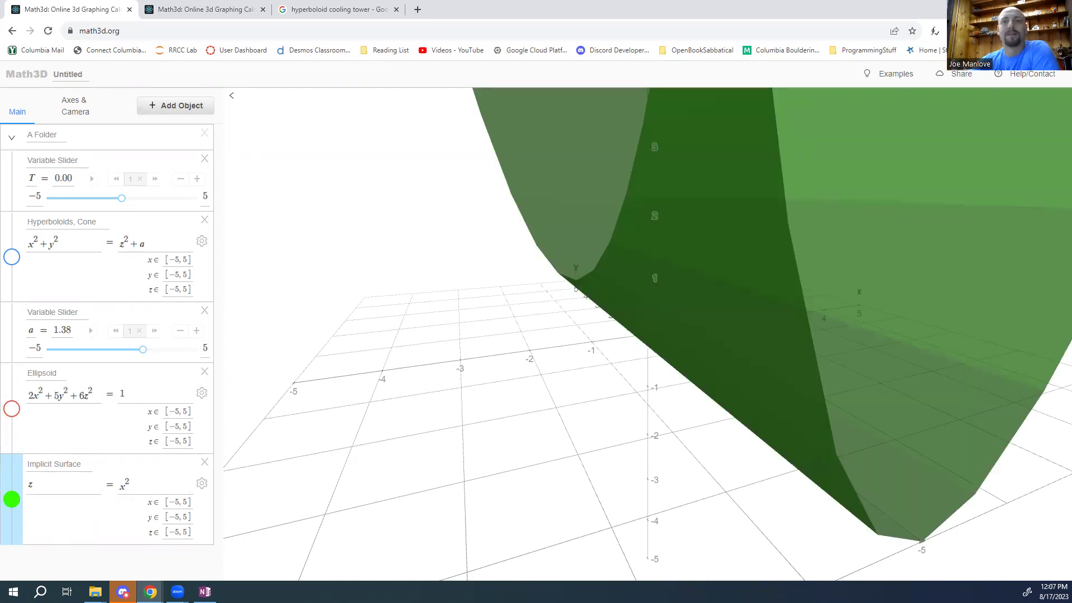
{"action": "left_click_drag", "start_coordinate": [736, 410], "coordinate": [689, 367]}
{"action": "scroll", "coordinate": [653, 397], "scroll_direction": "down", "scroll_amount": 5}
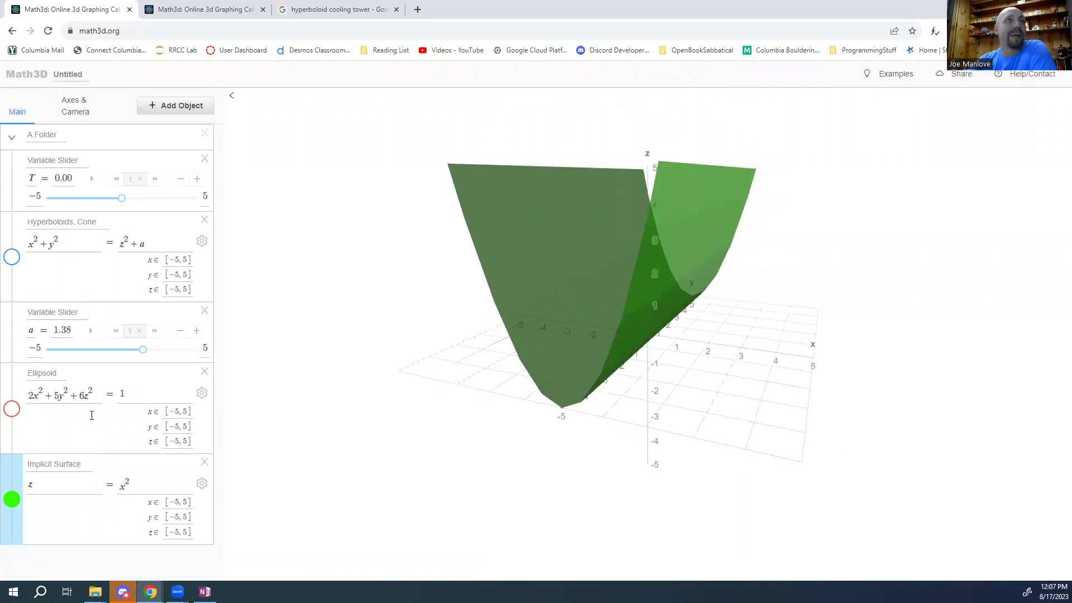
Step: Add an implicit surface, remove the duplicate, and set the new equation to x²+y² = 1
{"action": "left_click", "coordinate": [168, 106]}
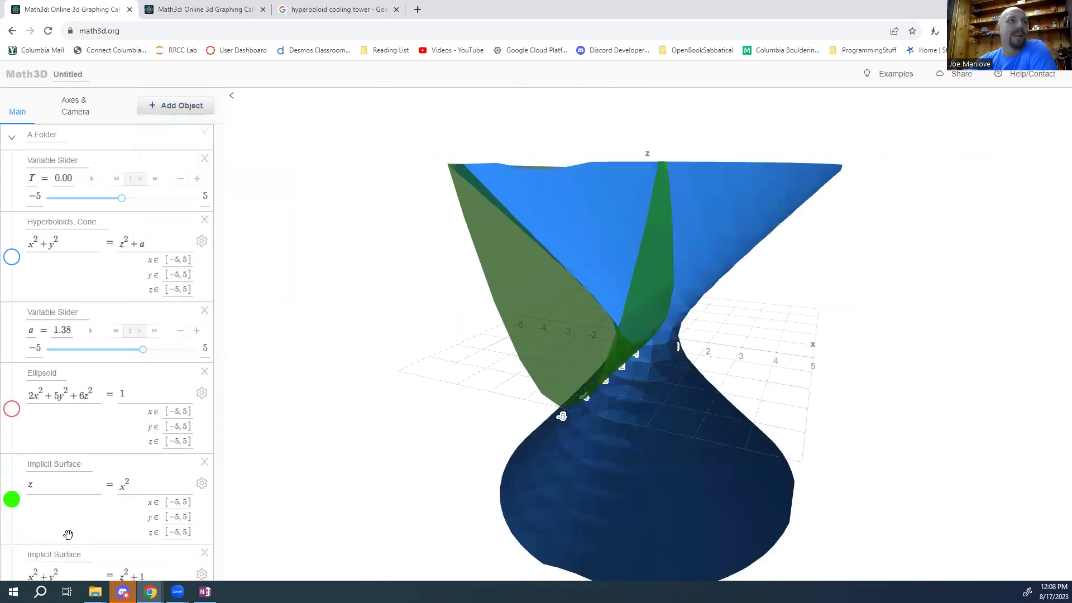
{"action": "scroll", "coordinate": [68, 535], "scroll_direction": "down", "scroll_amount": 3}
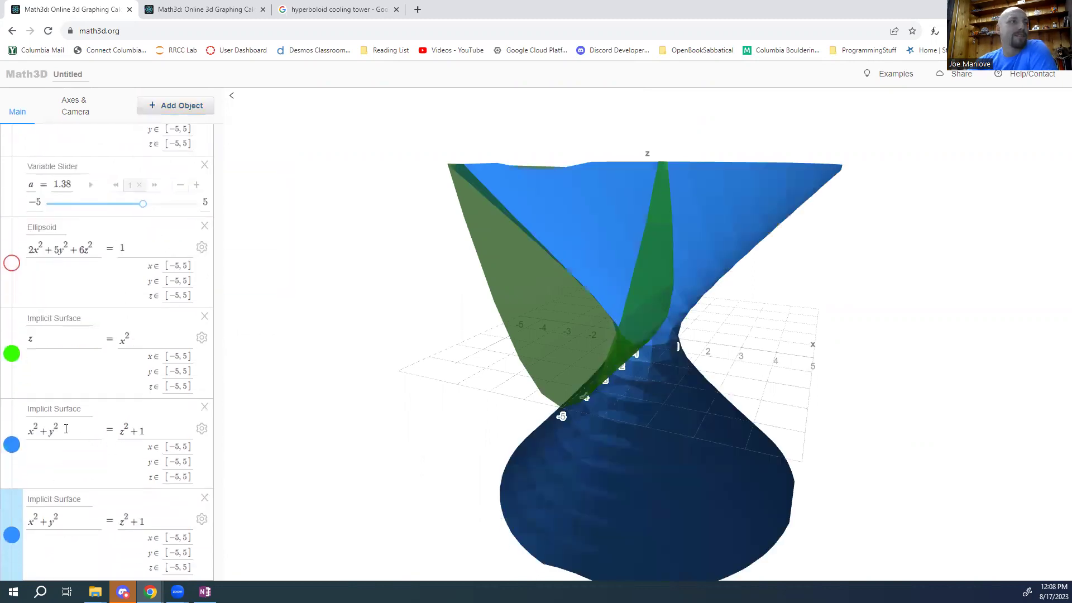
{"action": "left_click", "coordinate": [204, 497]}
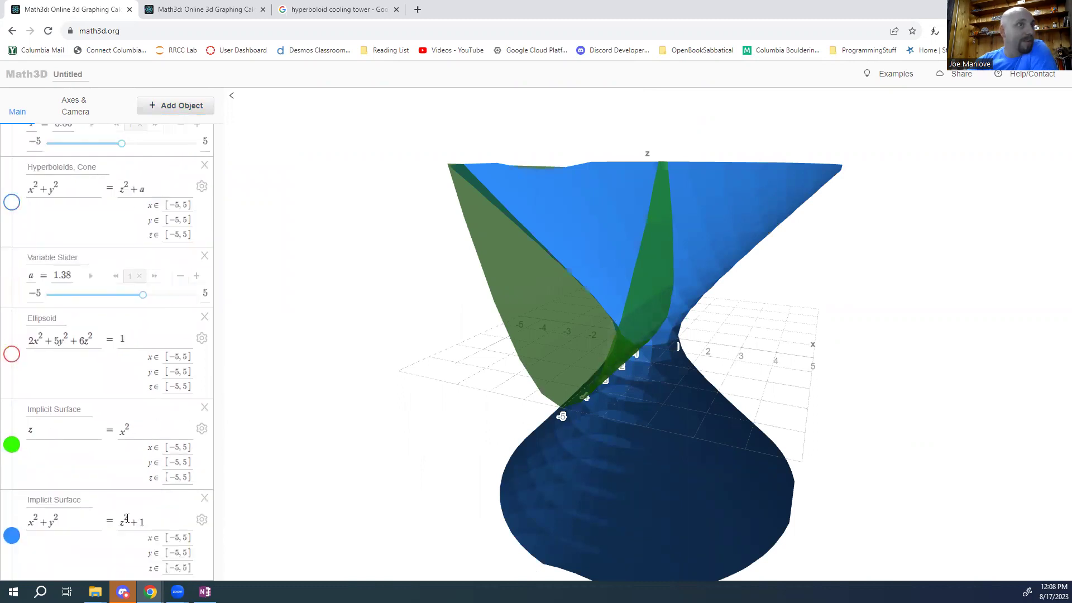
{"action": "left_click_drag", "start_coordinate": [139, 522], "coordinate": [121, 520]}
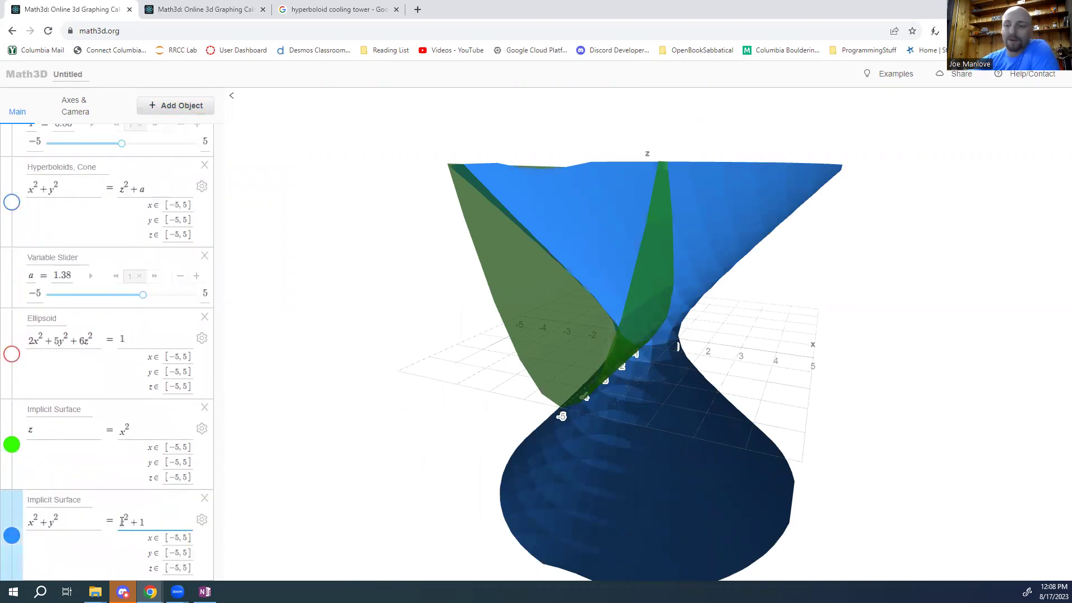
{"action": "key", "text": "BackSpace"}
{"action": "key", "text": "Delete"}
{"action": "key", "text": "Delete"}
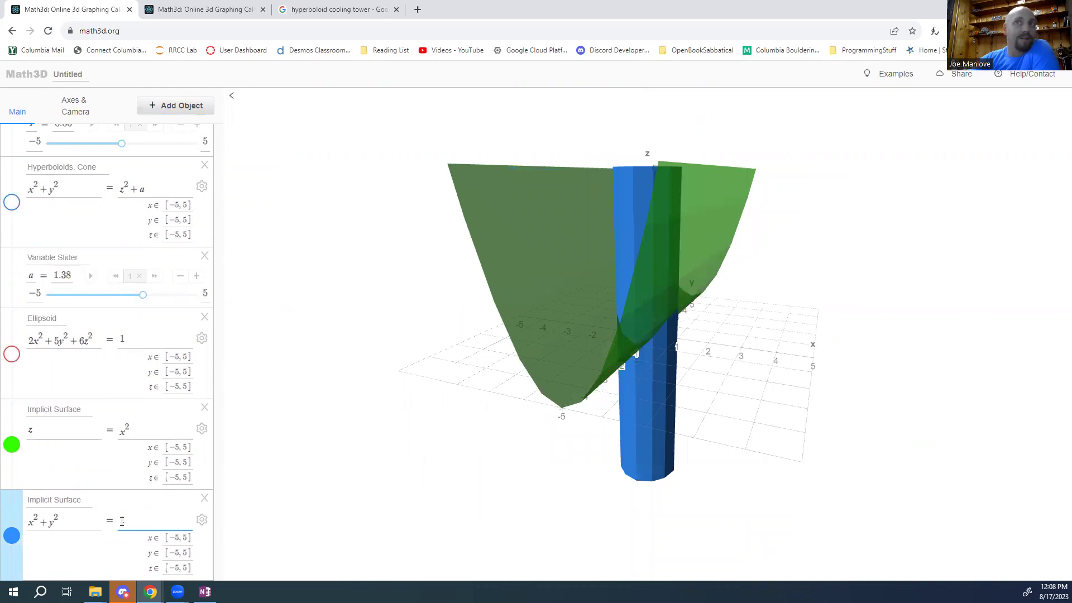
{"action": "type", "text": "1"}
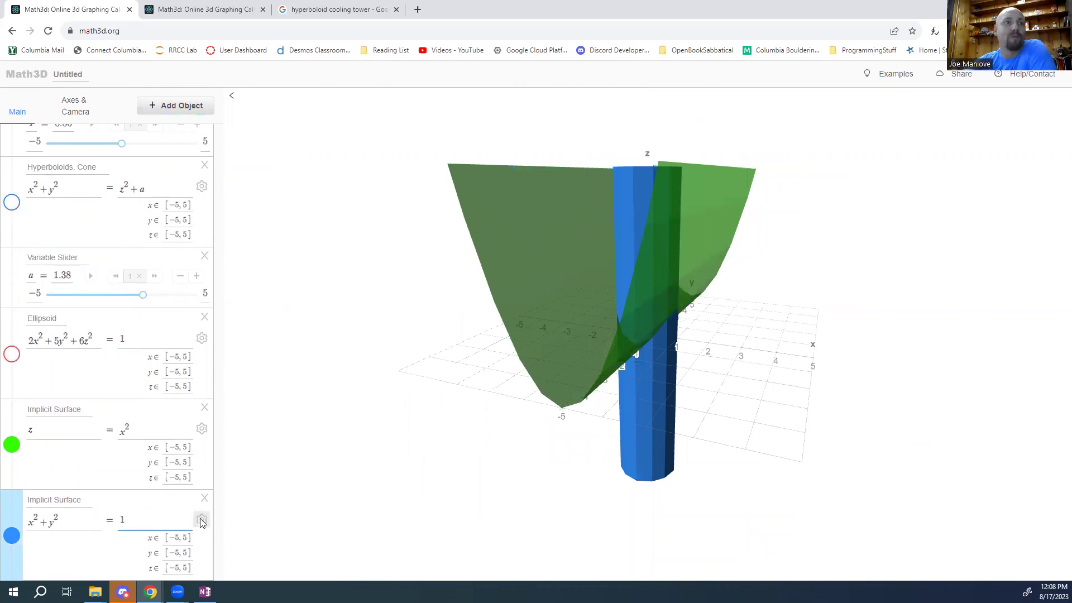
Step: Hide z = x² and view the cylinder from the front, above, and an oblique side
{"action": "left_click", "coordinate": [11, 445]}
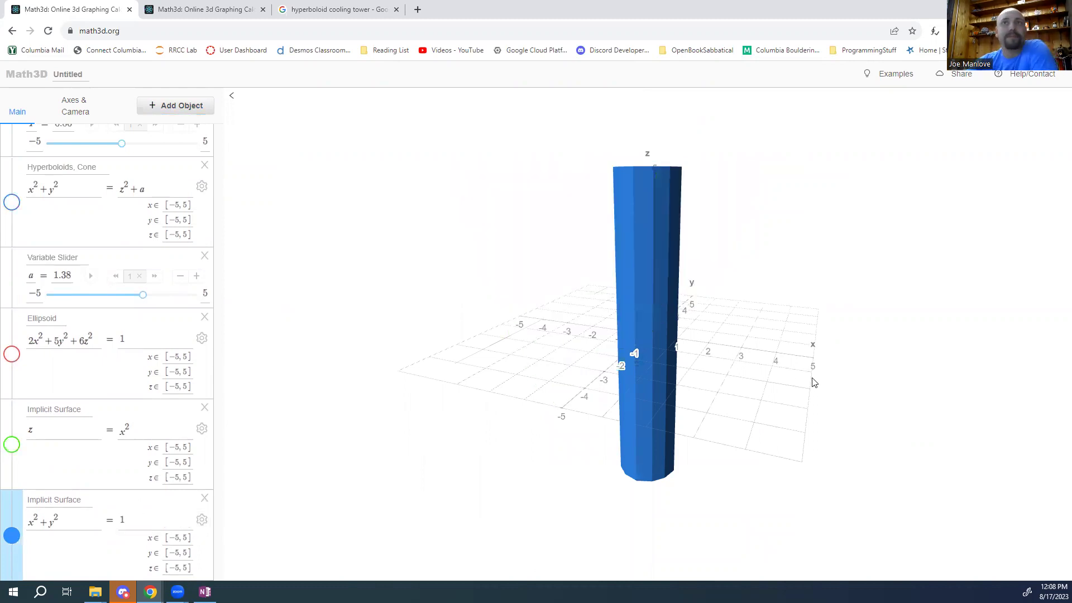
{"action": "left_click_drag", "start_coordinate": [687, 345], "coordinate": [716, 357]}
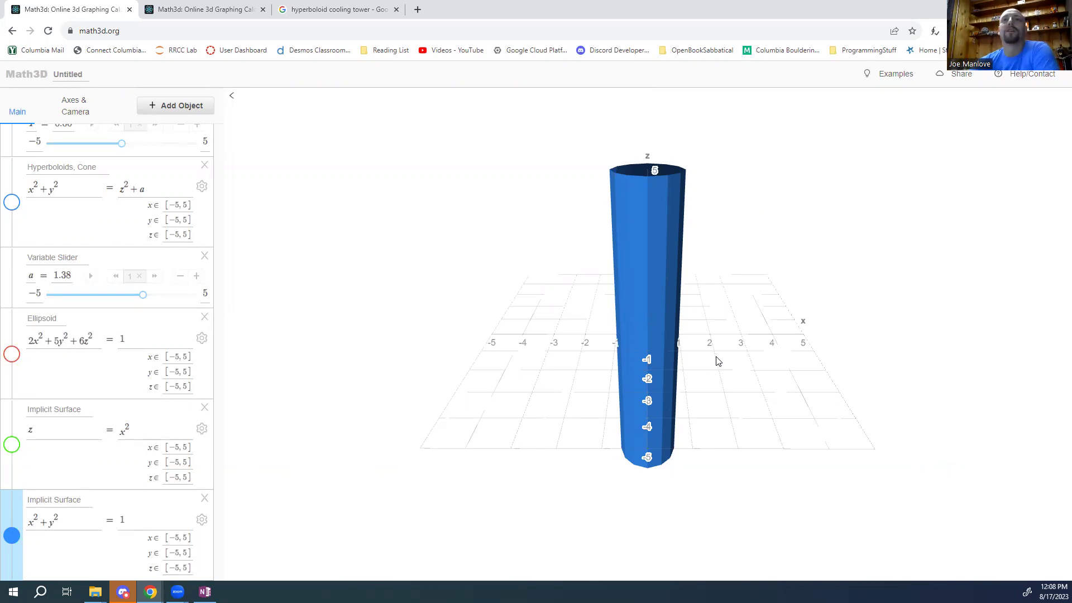
{"action": "left_click_drag", "start_coordinate": [706, 328], "coordinate": [700, 415]}
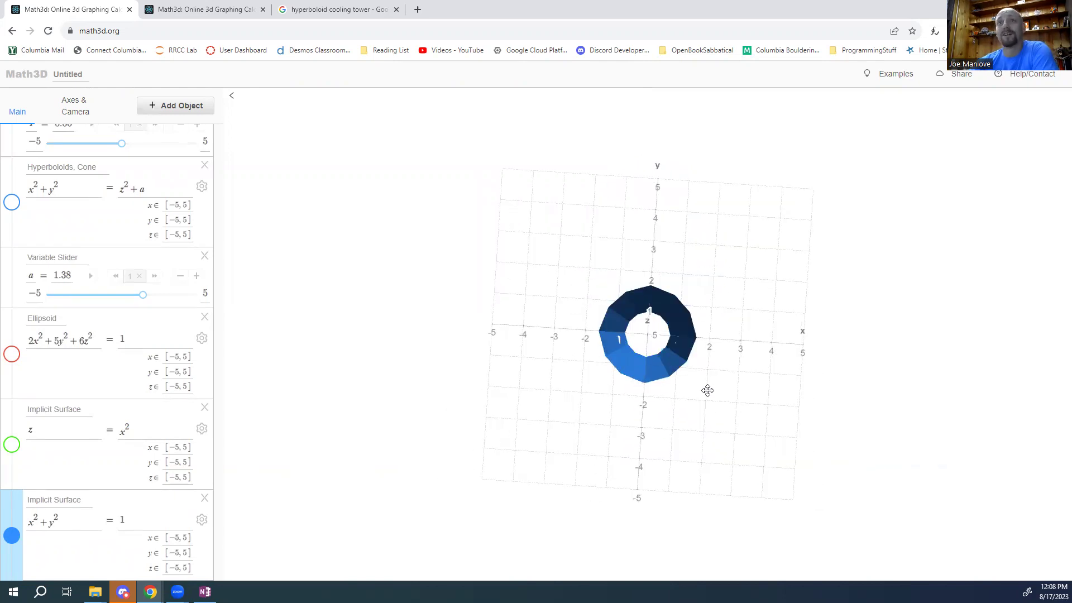
{"action": "left_click_drag", "start_coordinate": [706, 388], "coordinate": [655, 360]}
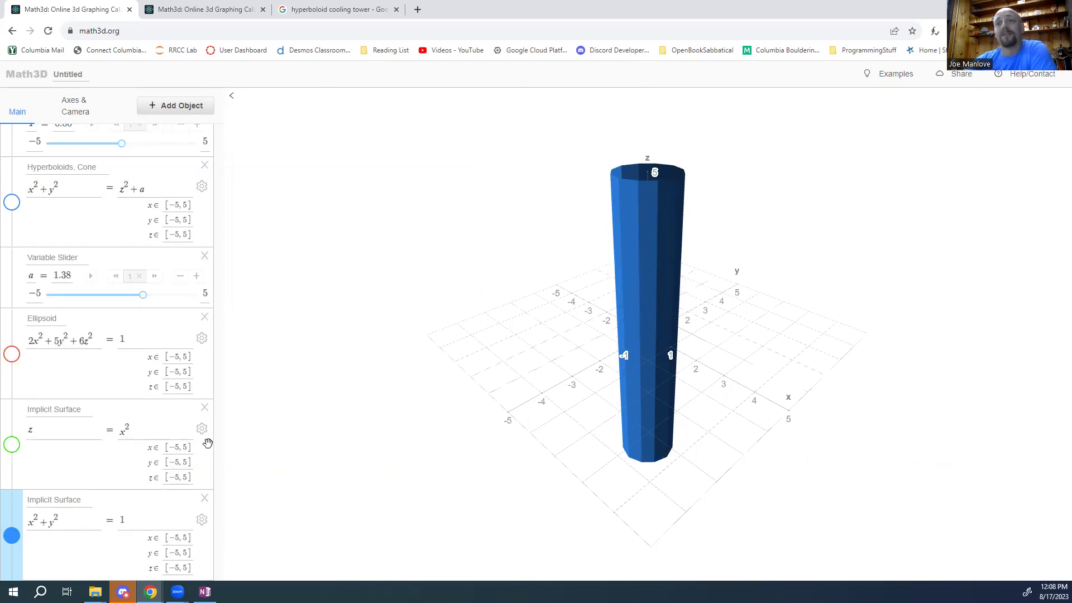
Step: Show z = x² instead of the cylinder and retitle it 'Parabolic Cylinder'
{"action": "left_click", "coordinate": [12, 535]}
{"action": "left_click", "coordinate": [12, 451]}
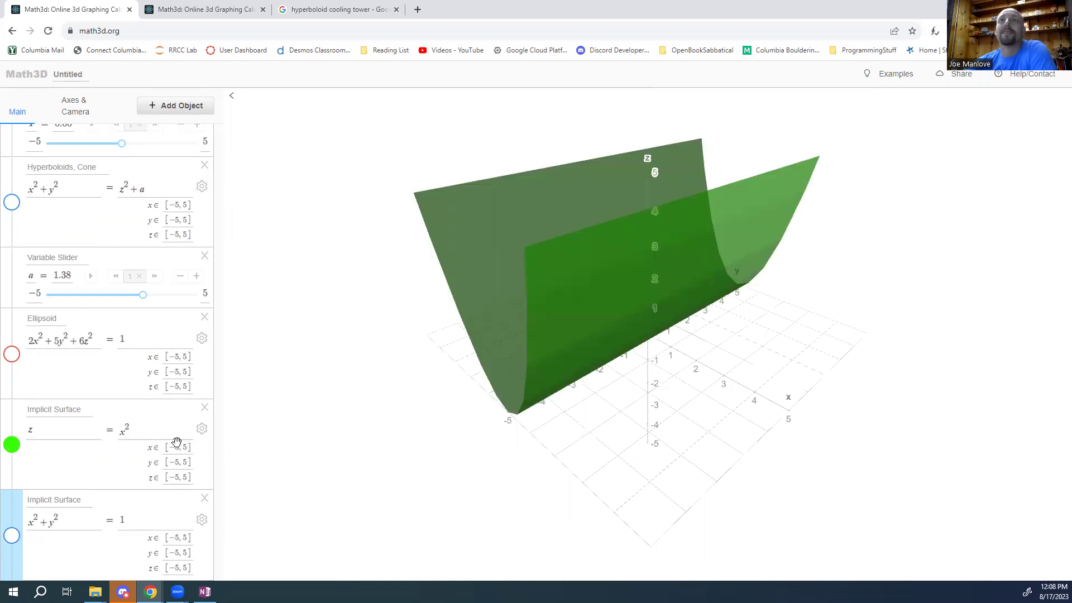
{"action": "left_click_drag", "start_coordinate": [536, 361], "coordinate": [573, 349]}
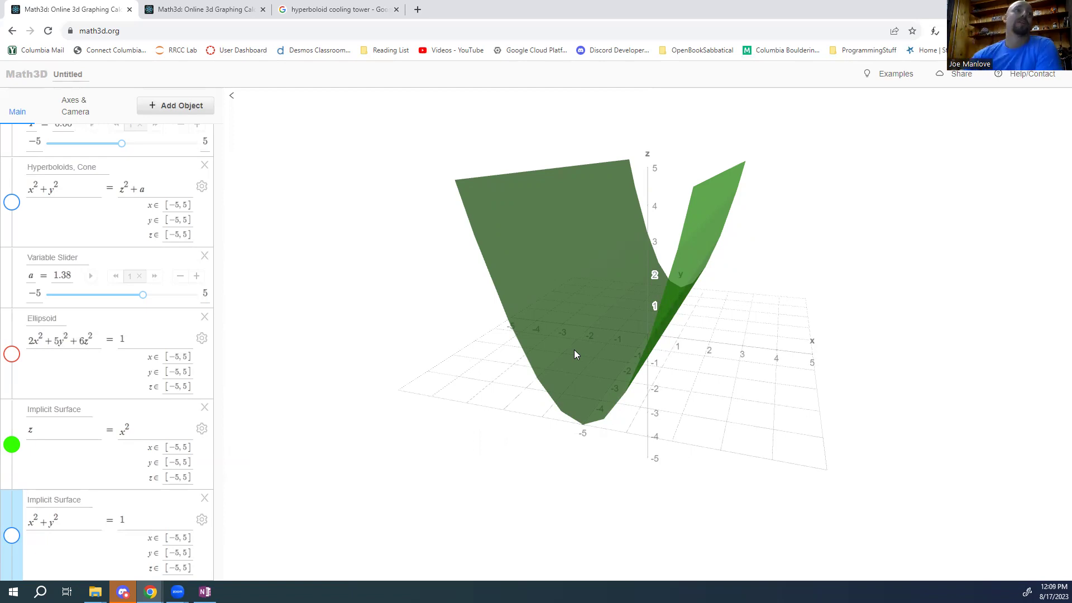
{"action": "left_click", "coordinate": [63, 410]}
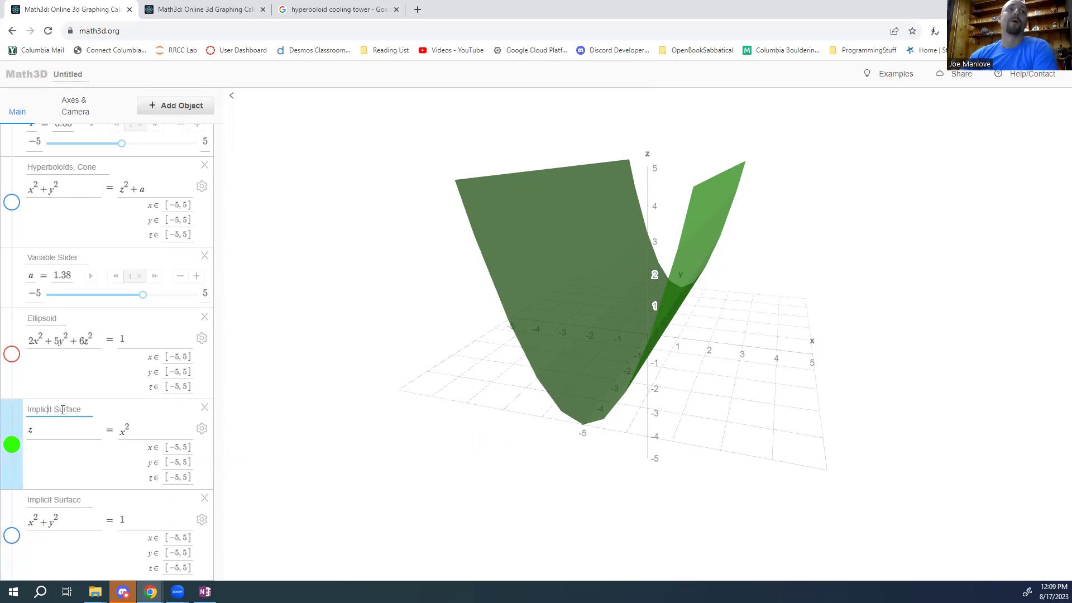
{"action": "left_click_drag", "start_coordinate": [83, 409], "coordinate": [25, 409]}
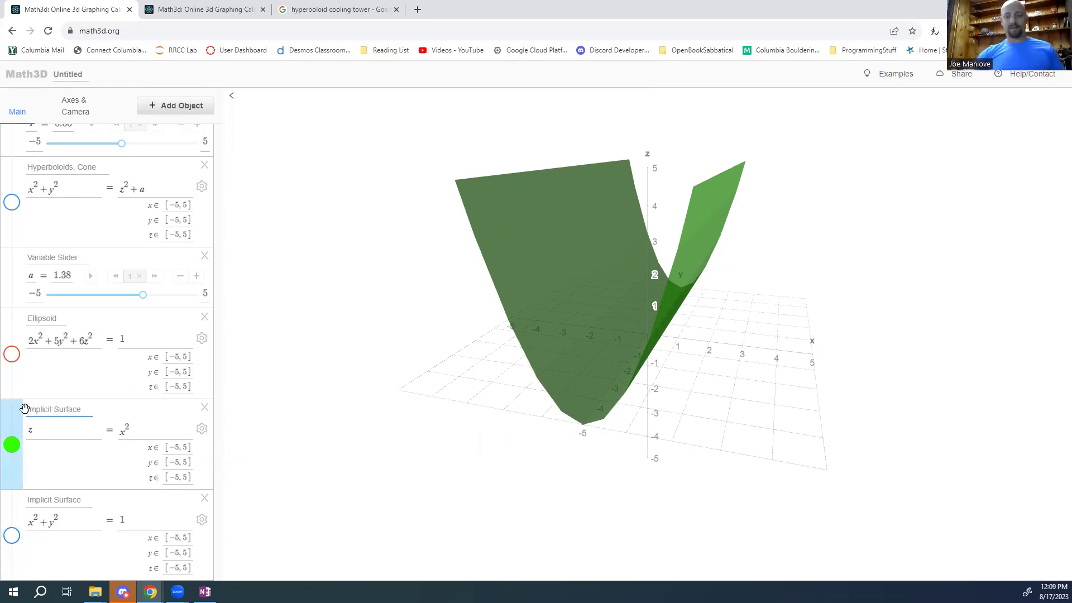
{"action": "key", "text": "Delete"}
{"action": "key", "text": "Delete"}
{"action": "key", "text": "Delete"}
{"action": "key", "text": "Delete"}
{"action": "key", "text": "Delete"}
{"action": "key", "text": "Delete"}
{"action": "key", "text": "Delete"}
{"action": "key", "text": "Delete"}
{"action": "key", "text": "Delete"}
{"action": "key", "text": "Delete"}
{"action": "key", "text": "Delete"}
{"action": "key", "text": "Delete"}
{"action": "key", "text": "Delete"}
{"action": "key", "text": "Delete"}
{"action": "key", "text": "Delete"}
{"action": "key", "text": "Delete"}
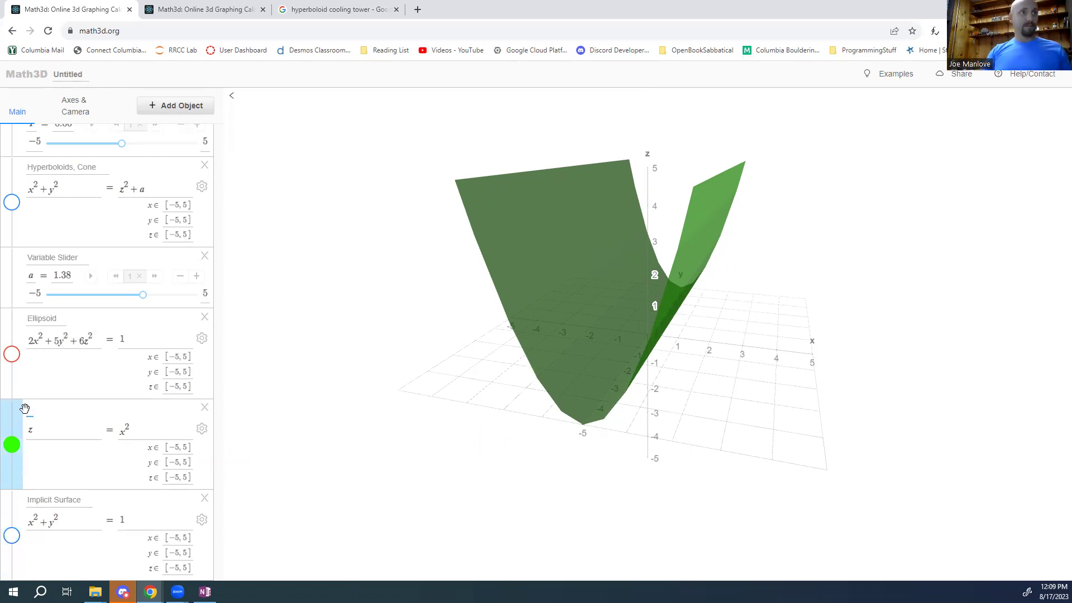
{"action": "type", "text": "Parab"}
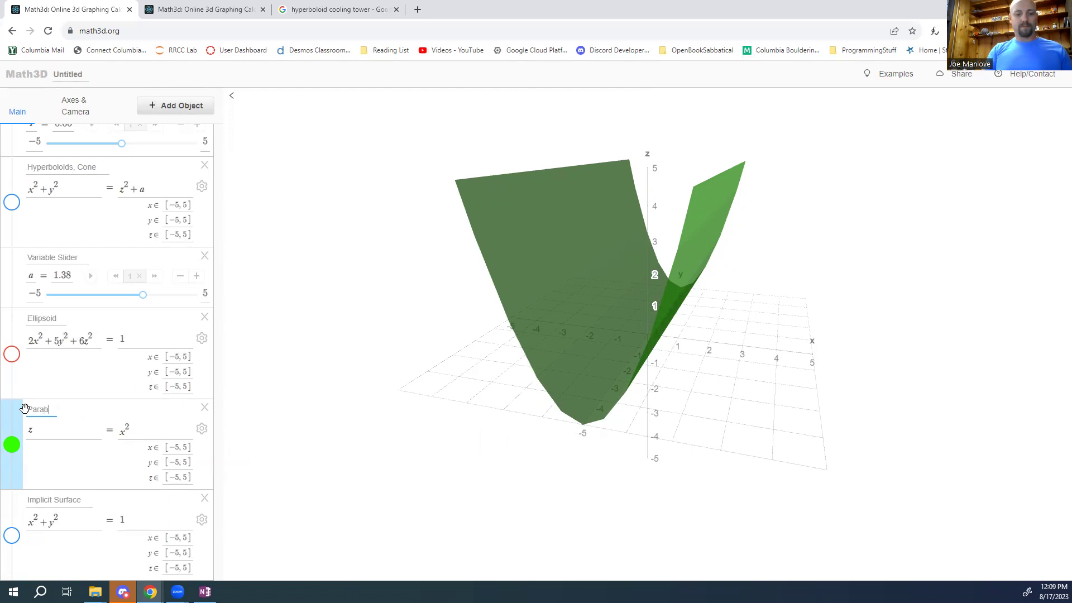
{"action": "type", "text": "olic Cylinder"}
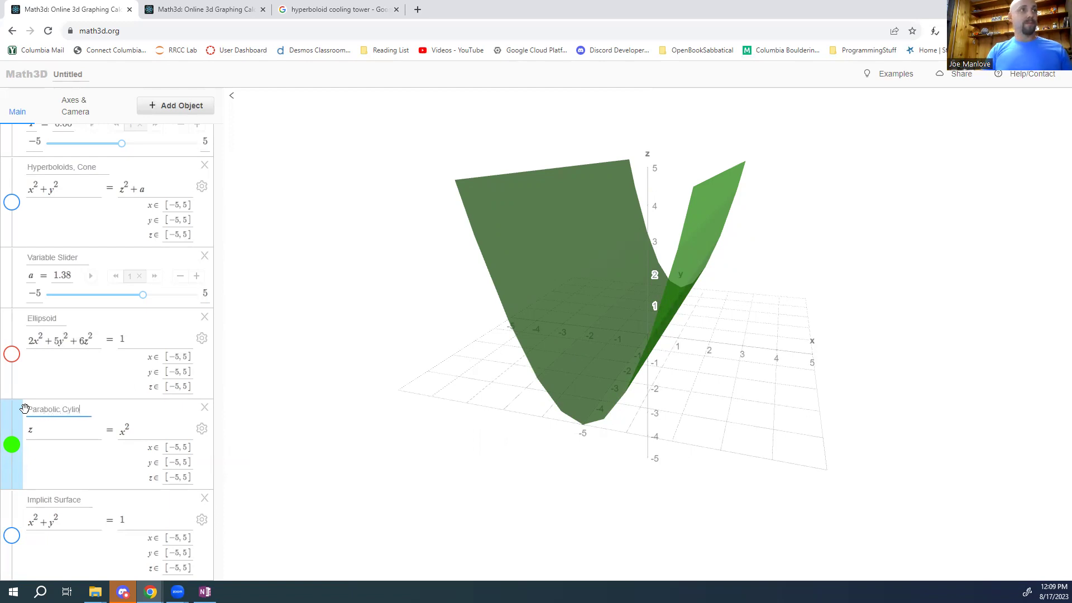
Step: Retitle the x²+y² = 1 surface 'Circular Cylinder'
{"action": "double_click", "coordinate": [82, 498]}
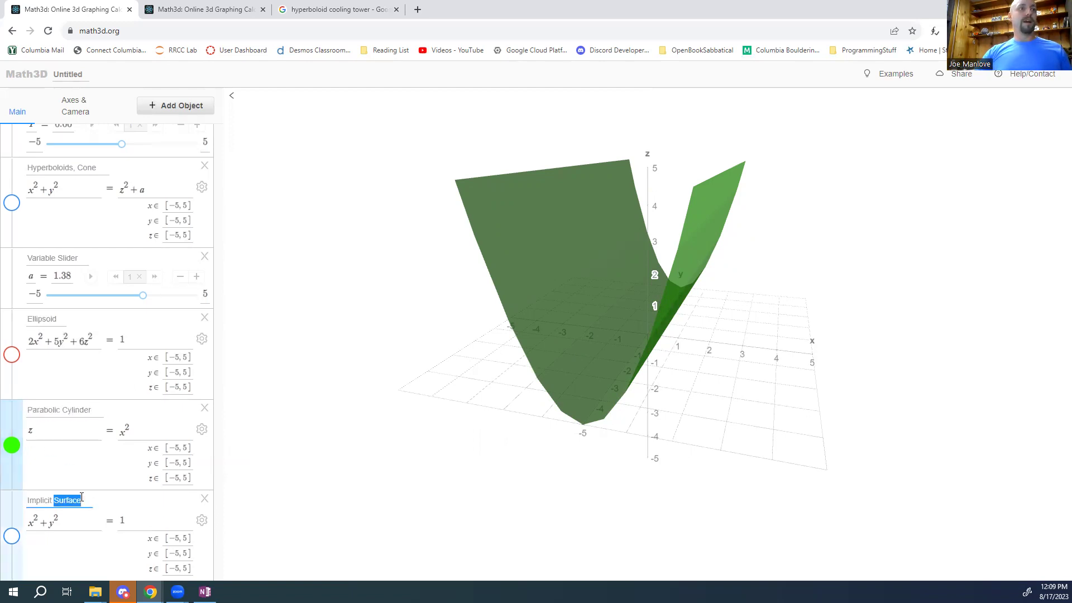
{"action": "left_click", "coordinate": [82, 497]}
{"action": "key", "text": "BackSpace"}
{"action": "key", "text": "BackSpace"}
{"action": "key", "text": "BackSpace"}
{"action": "key", "text": "BackSpace"}
{"action": "key", "text": "BackSpace"}
{"action": "key", "text": "BackSpace"}
{"action": "key", "text": "BackSpace"}
{"action": "key", "text": "BackSpace"}
{"action": "key", "text": "BackSpace"}
{"action": "key", "text": "BackSpace"}
{"action": "key", "text": "BackSpace"}
{"action": "key", "text": "BackSpace"}
{"action": "key", "text": "BackSpace"}
{"action": "key", "text": "BackSpace"}
{"action": "key", "text": "BackSpace"}
{"action": "key", "text": "BackSpace"}
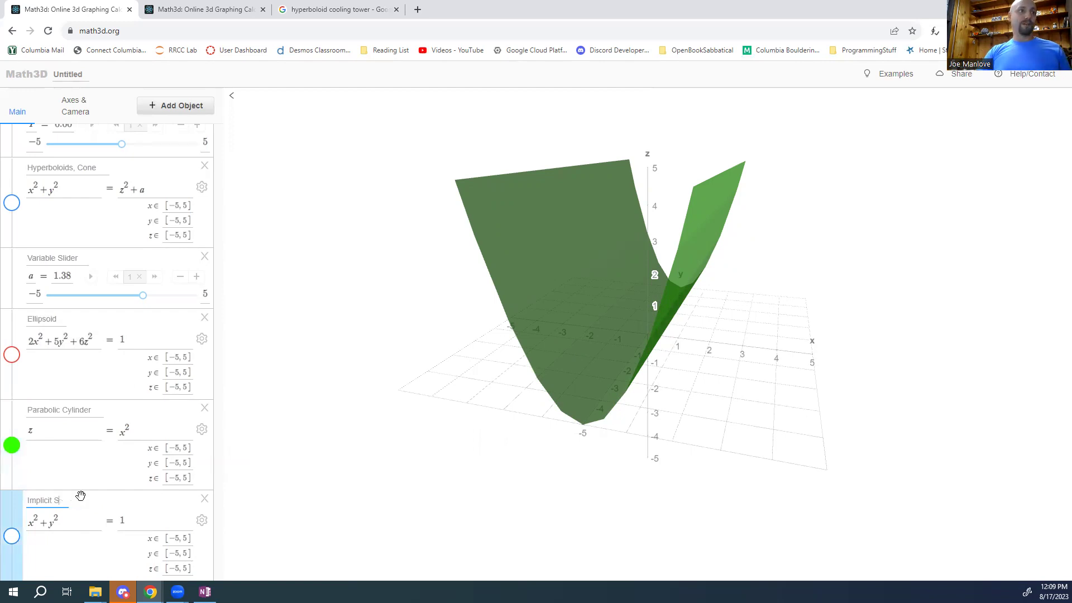
{"action": "type", "text": "Clicu"}
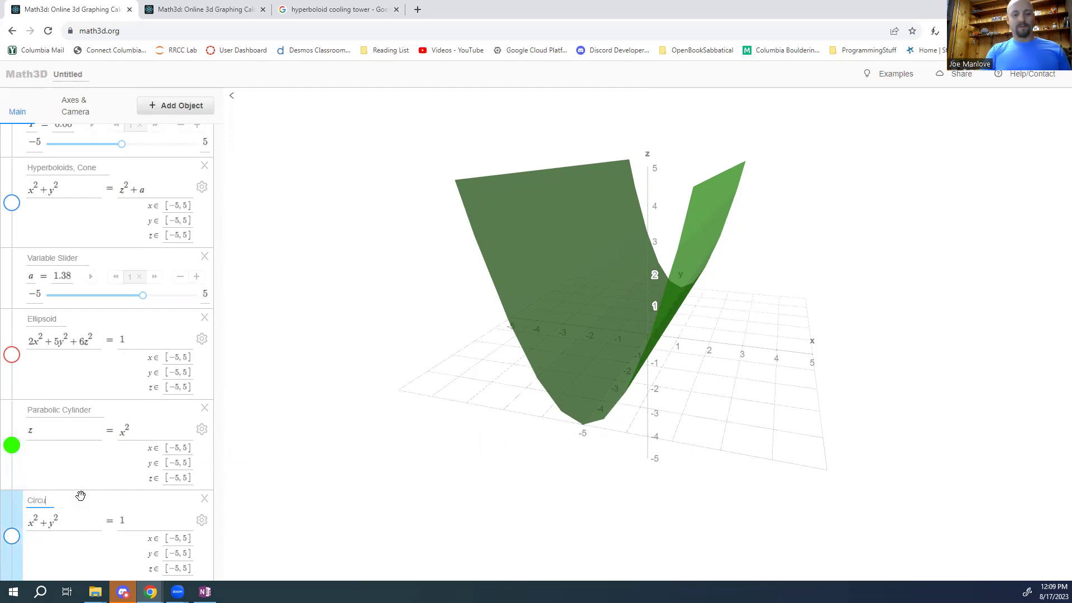
{"action": "type", "text": "lar Cylinder"}
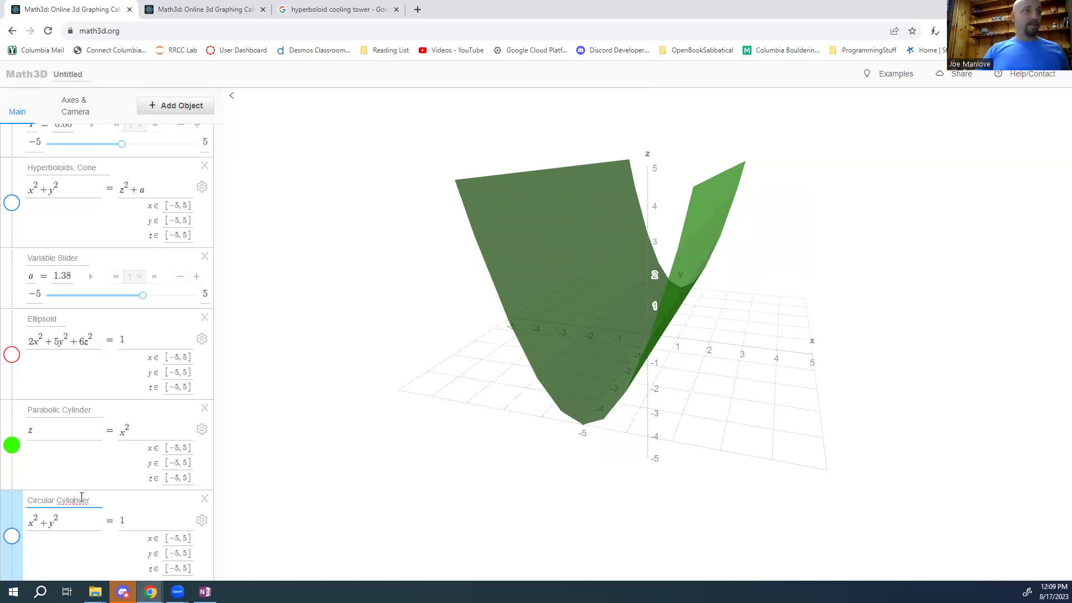
{"action": "key", "text": "Return"}
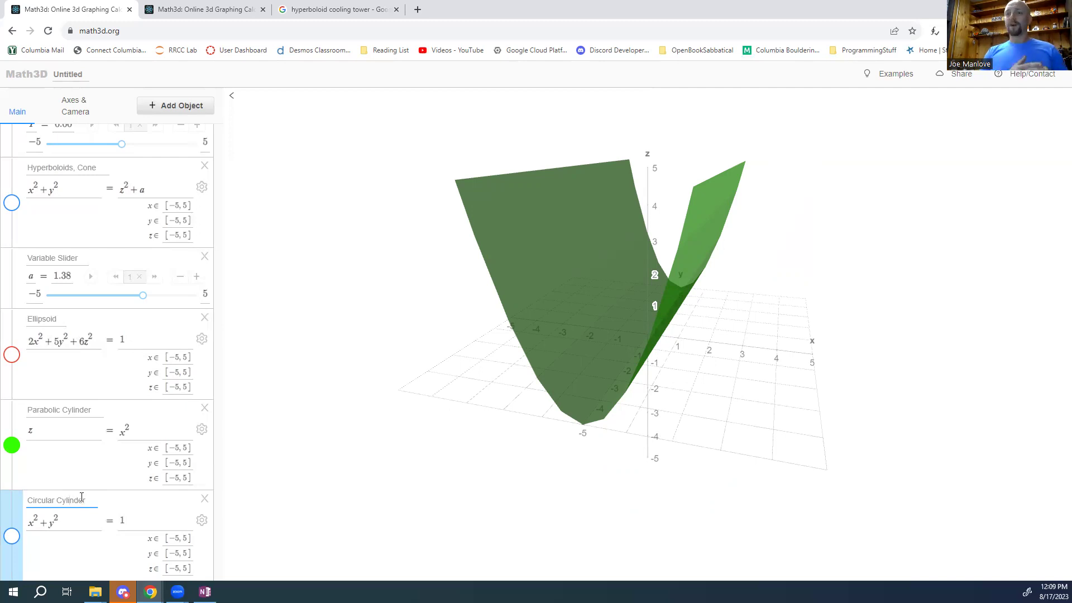
Step: Delete the unused T slider, then glance at the other scene and return
{"action": "scroll", "coordinate": [66, 301], "scroll_direction": "up", "scroll_amount": 1}
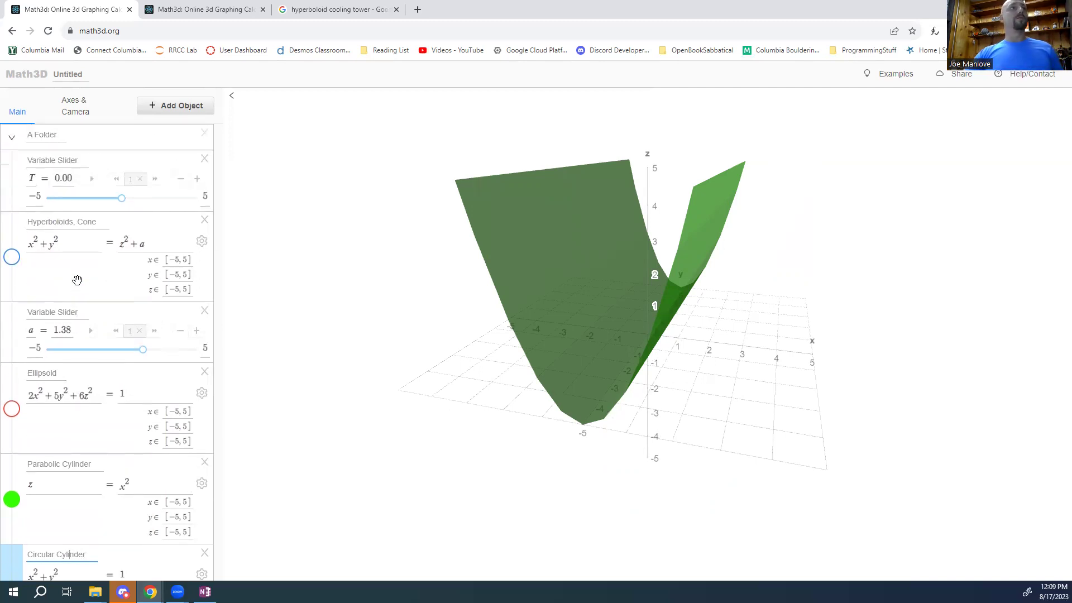
{"action": "left_click", "coordinate": [205, 162]}
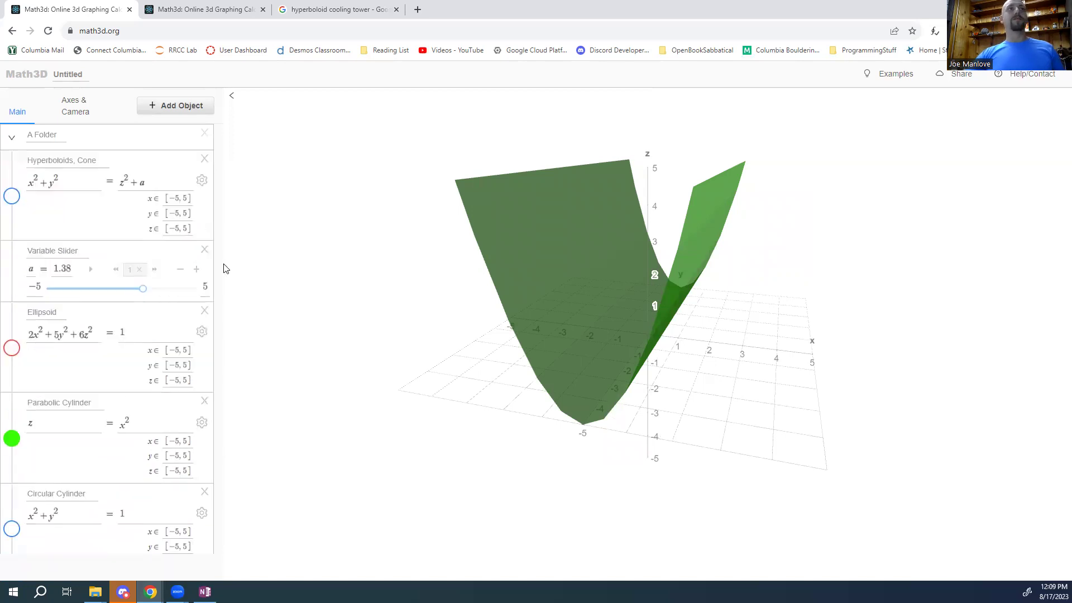
{"action": "left_click", "coordinate": [204, 9]}
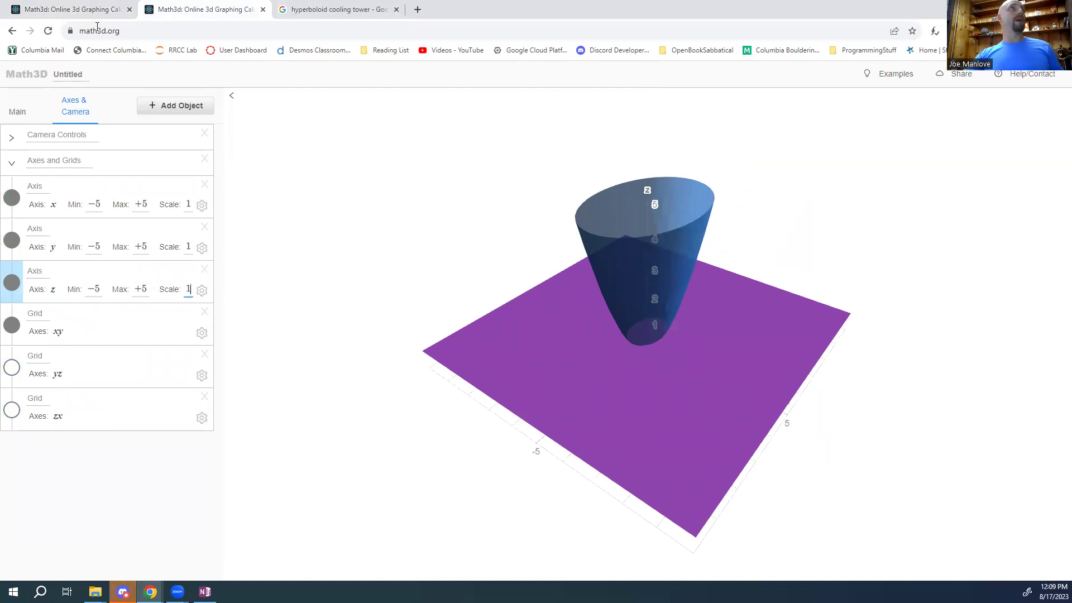
{"action": "left_click", "coordinate": [76, 8]}
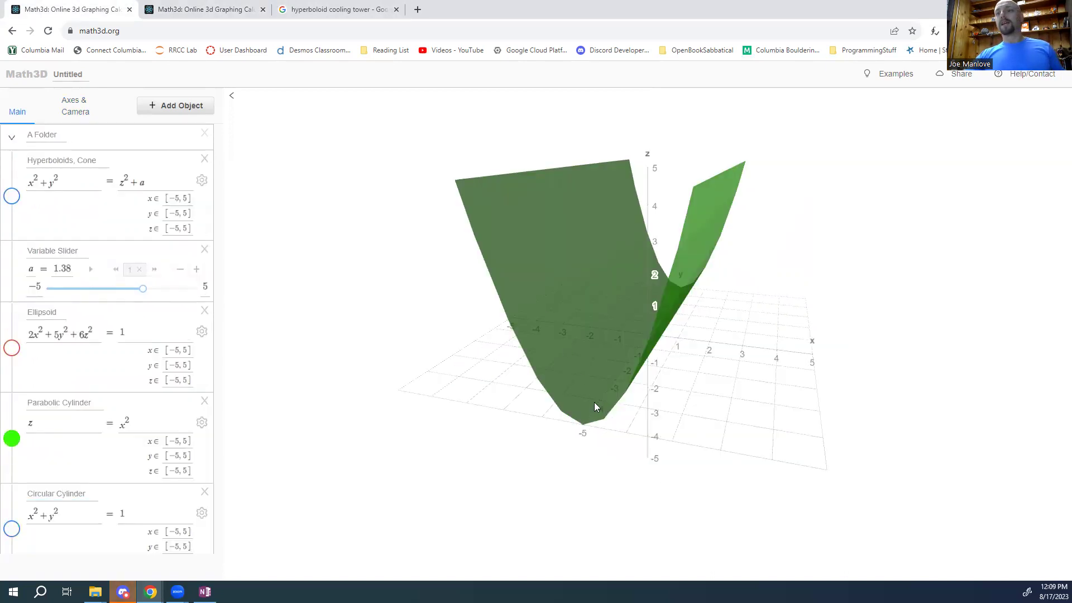